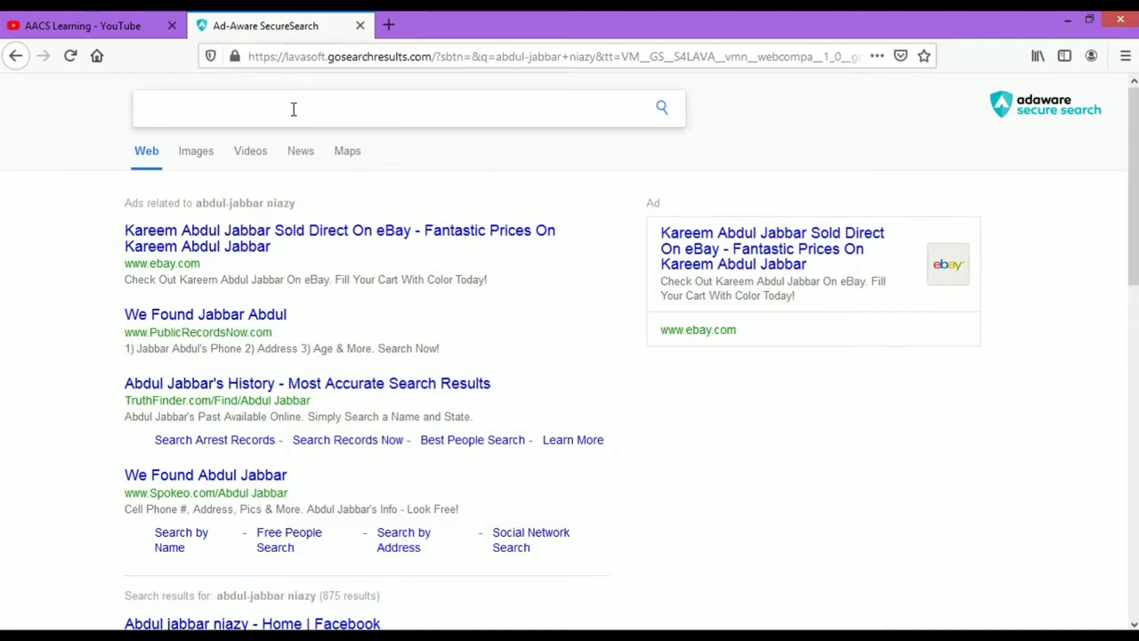
# - Search the web for "xamp server" and open the Download XAMPP page on apachefriends.org
pyautogui.write('xamp se')
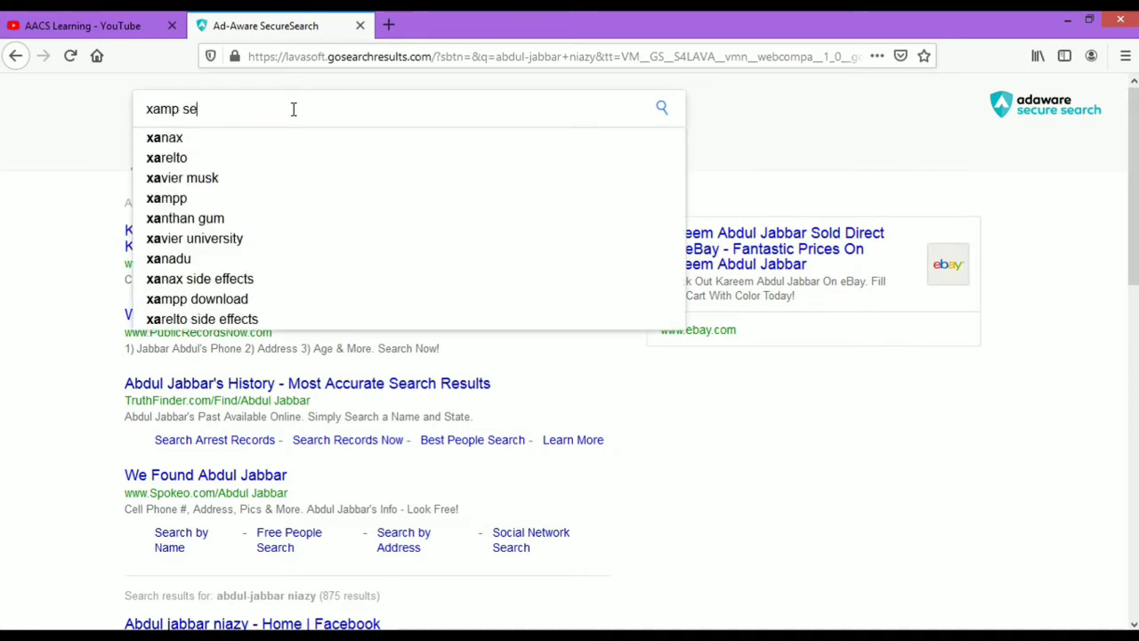
pyautogui.write('rver')
pyautogui.press('Return')
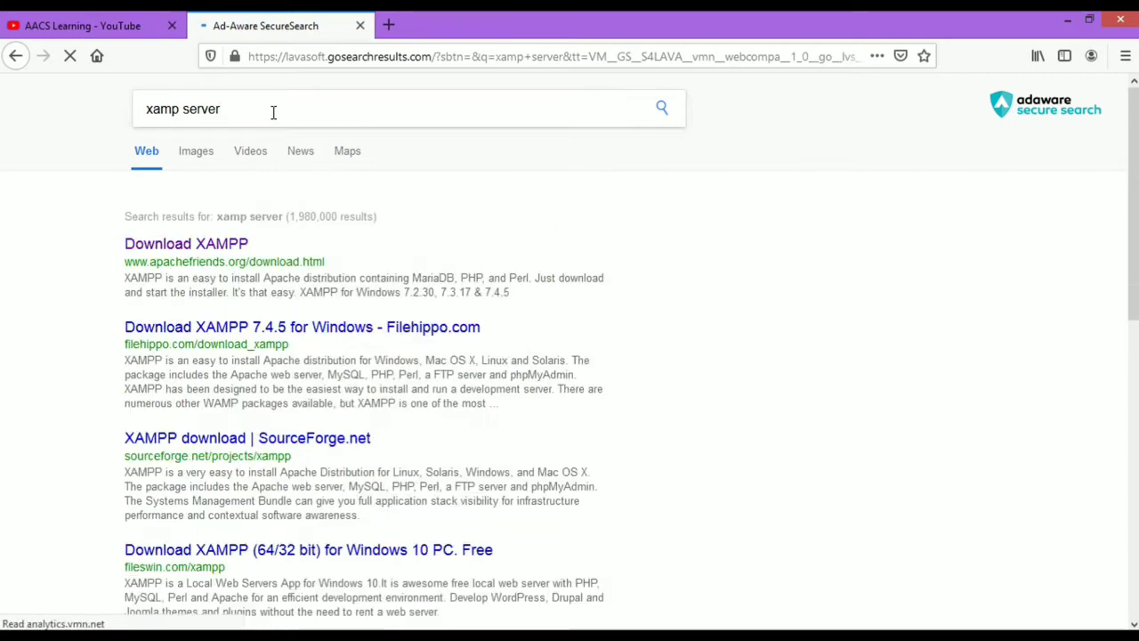
pyautogui.click(199, 247)
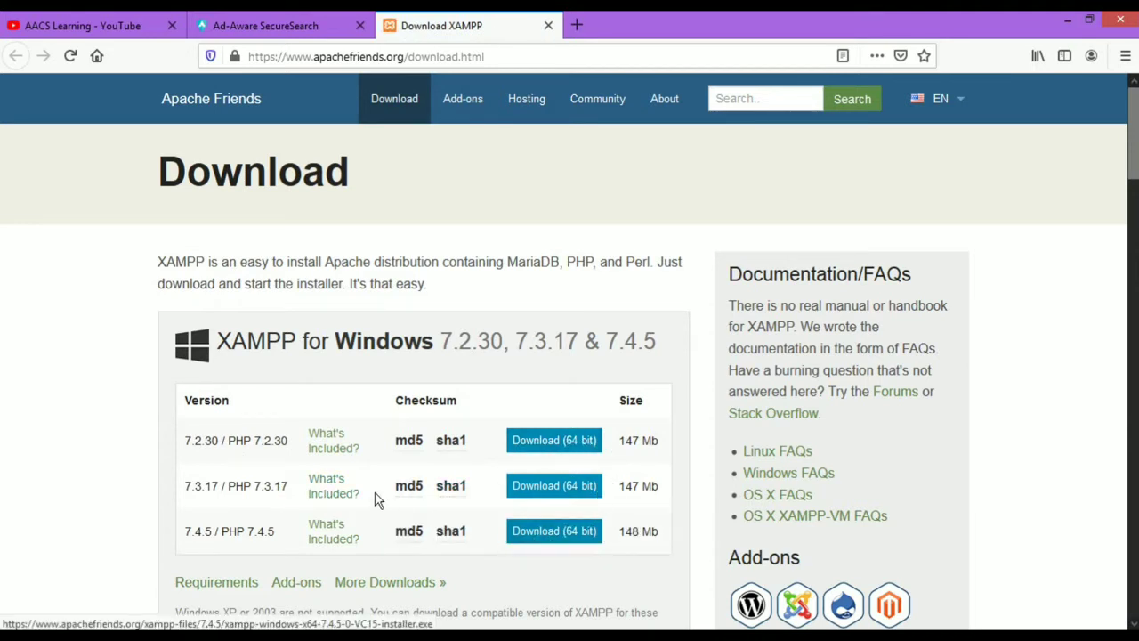
# - Download and save the 64-bit XAMPP 7.2.30 installer for Windows, and check its download progress
pyautogui.scroll(-3, 375, 498)
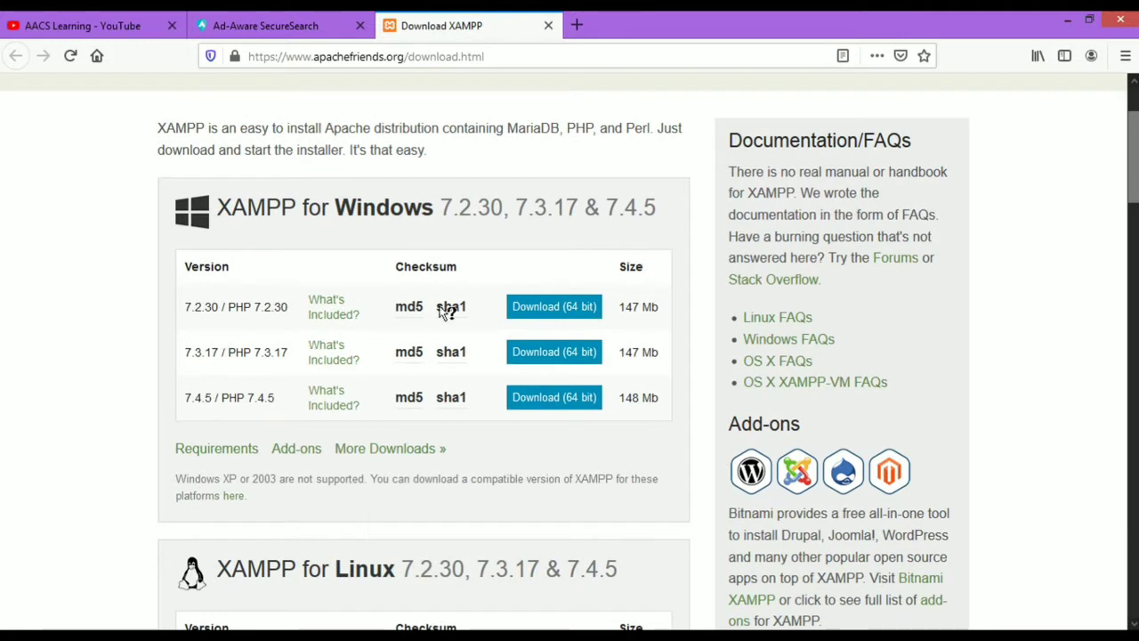
pyautogui.click(554, 308)
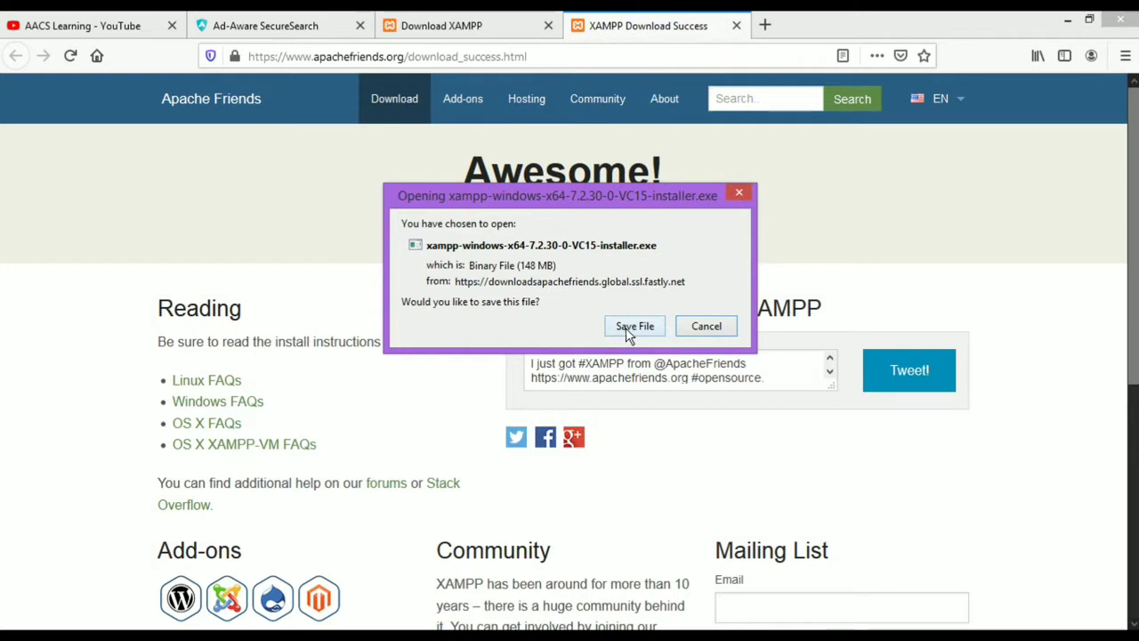
pyautogui.tripleClick(514, 265)
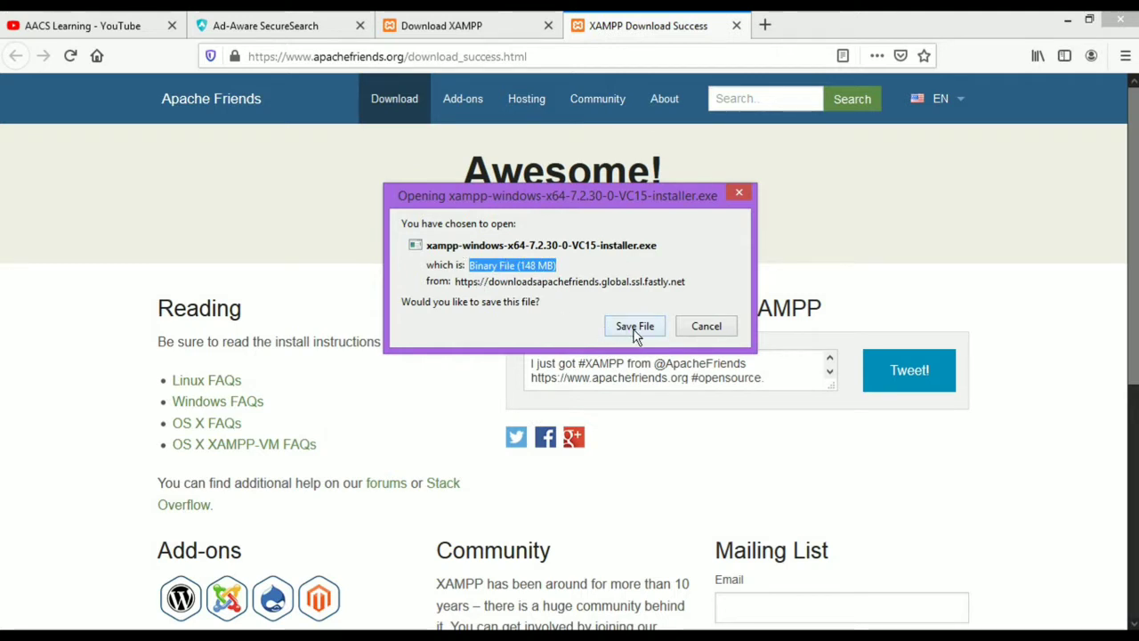
pyautogui.click(635, 327)
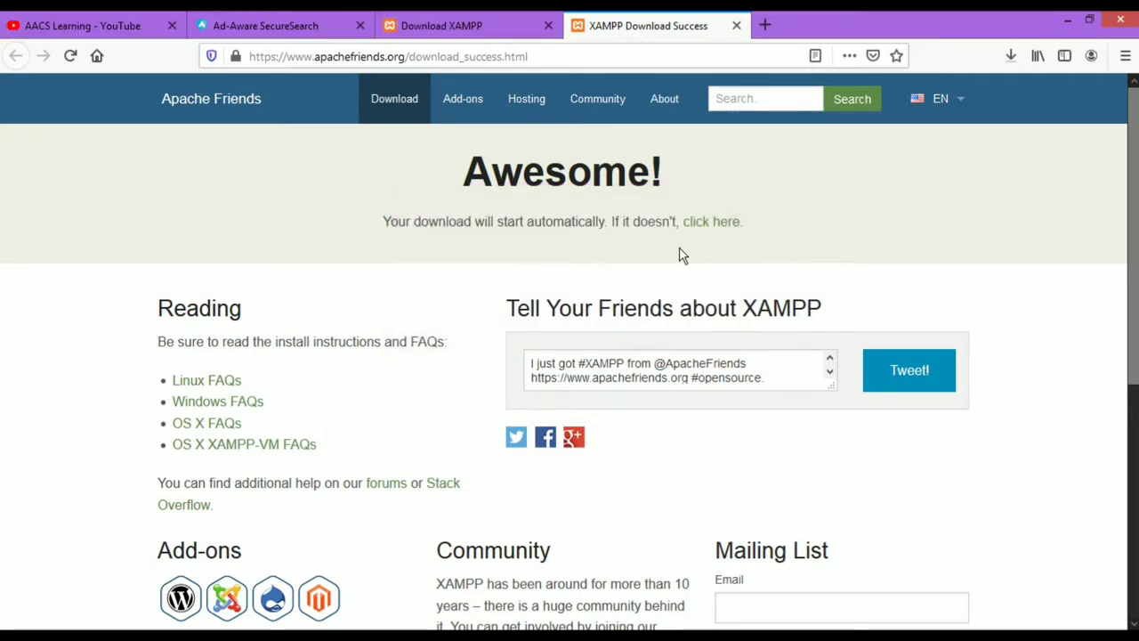
pyautogui.click(1011, 58)
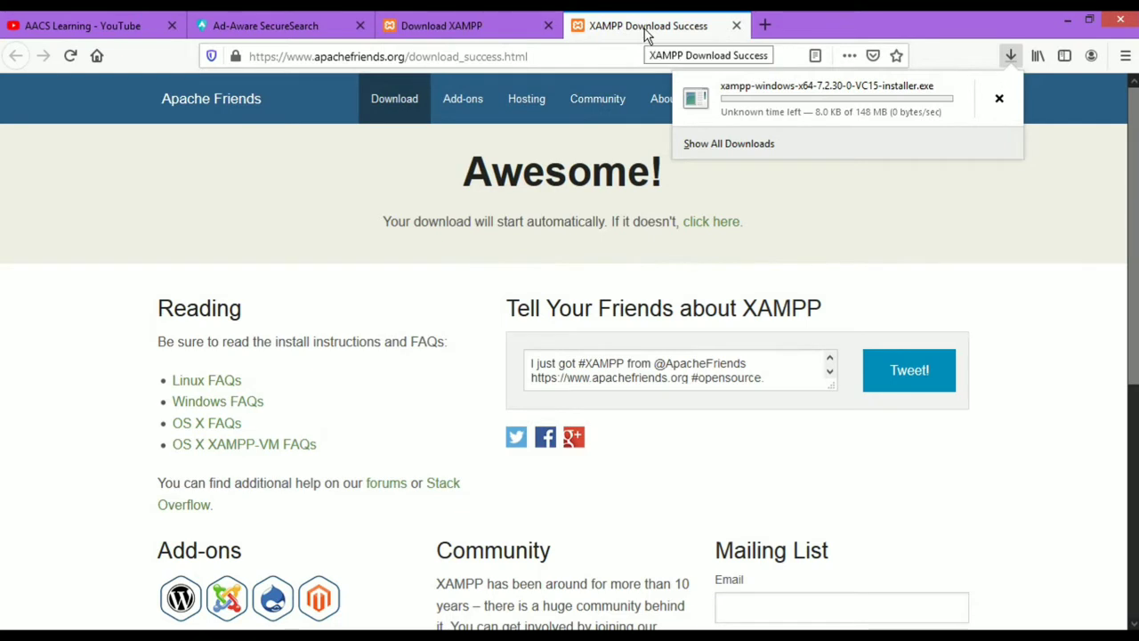
pyautogui.click(859, 207)
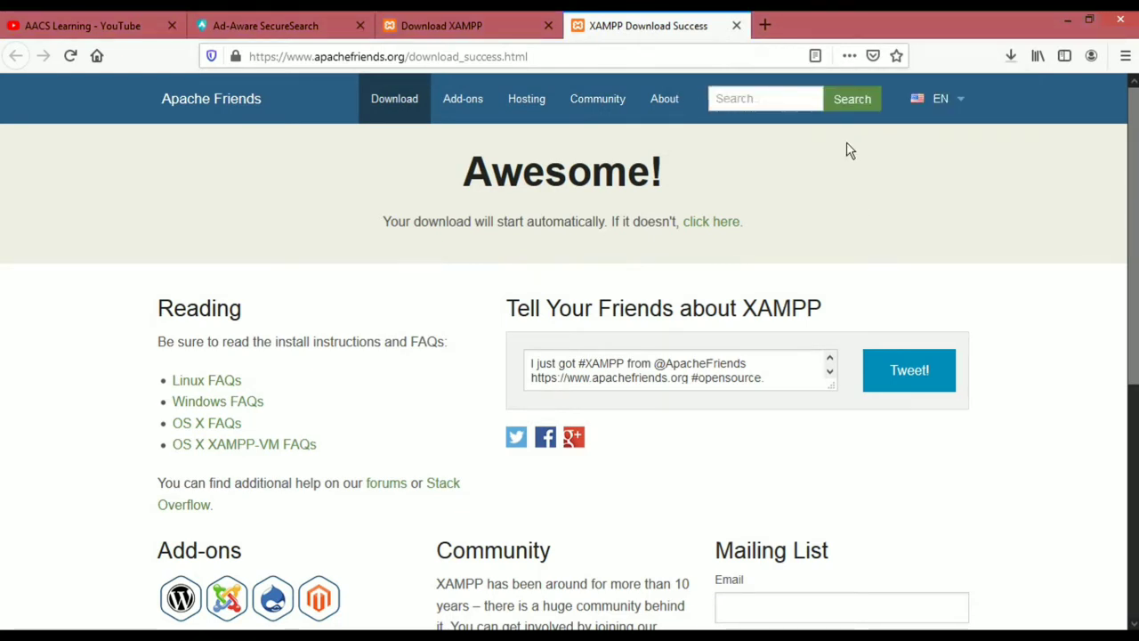
# - Launch the xampp-windows-x64-7.4.2-0-VC15 installer from the desktop and acknowledge the User Account Control warning
pyautogui.click(1068, 19)
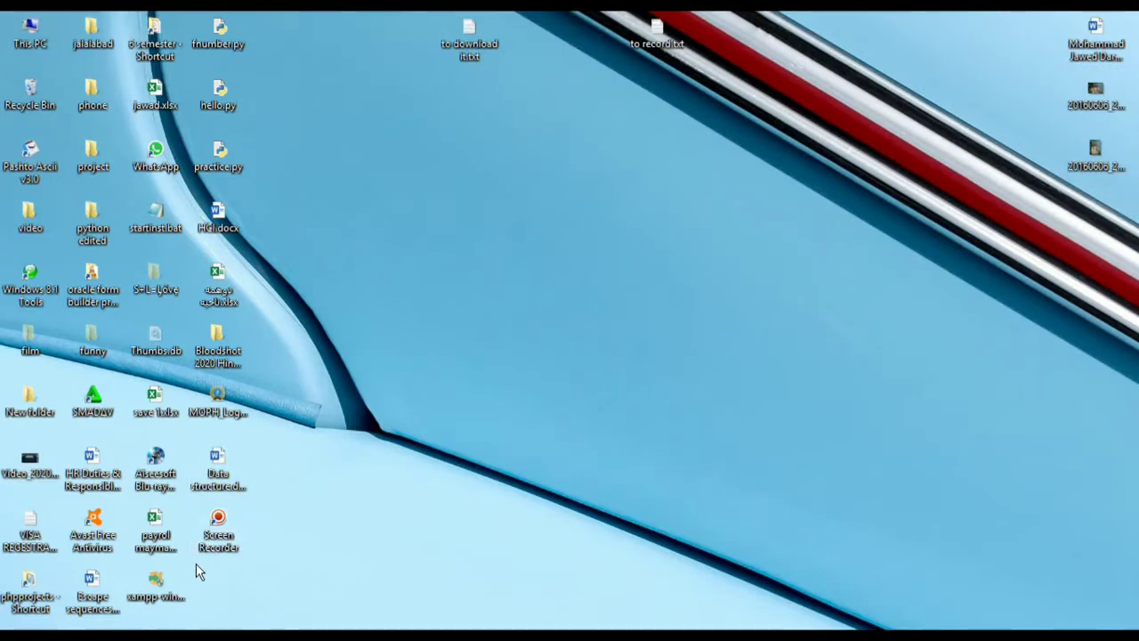
pyautogui.moveTo(185, 561); pyautogui.dragTo(463, 303)
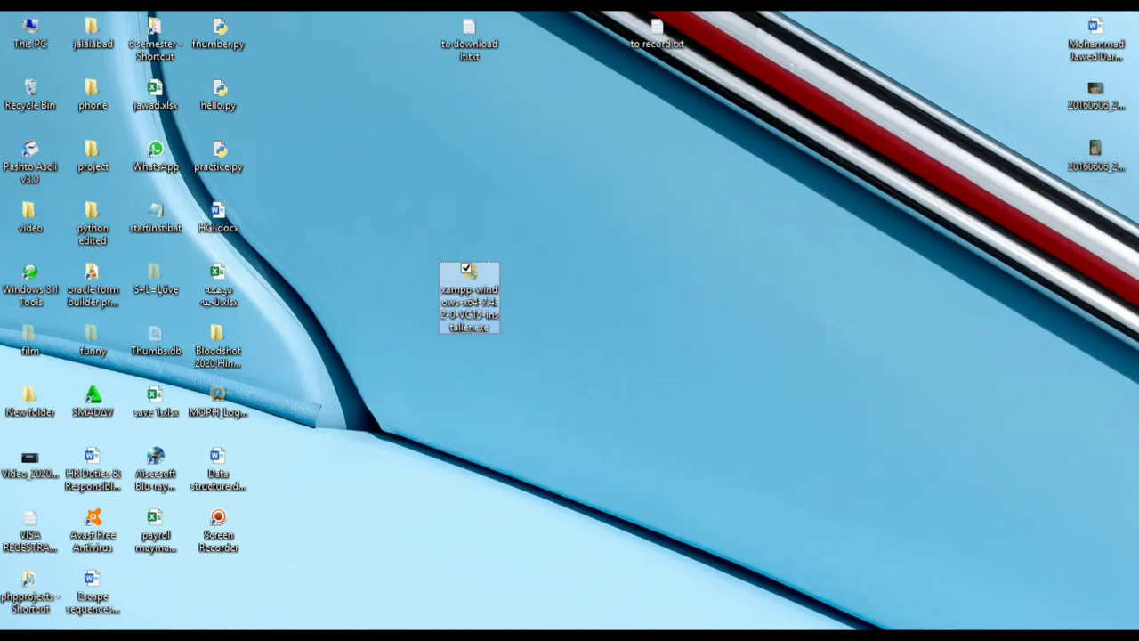
pyautogui.click(643, 359)
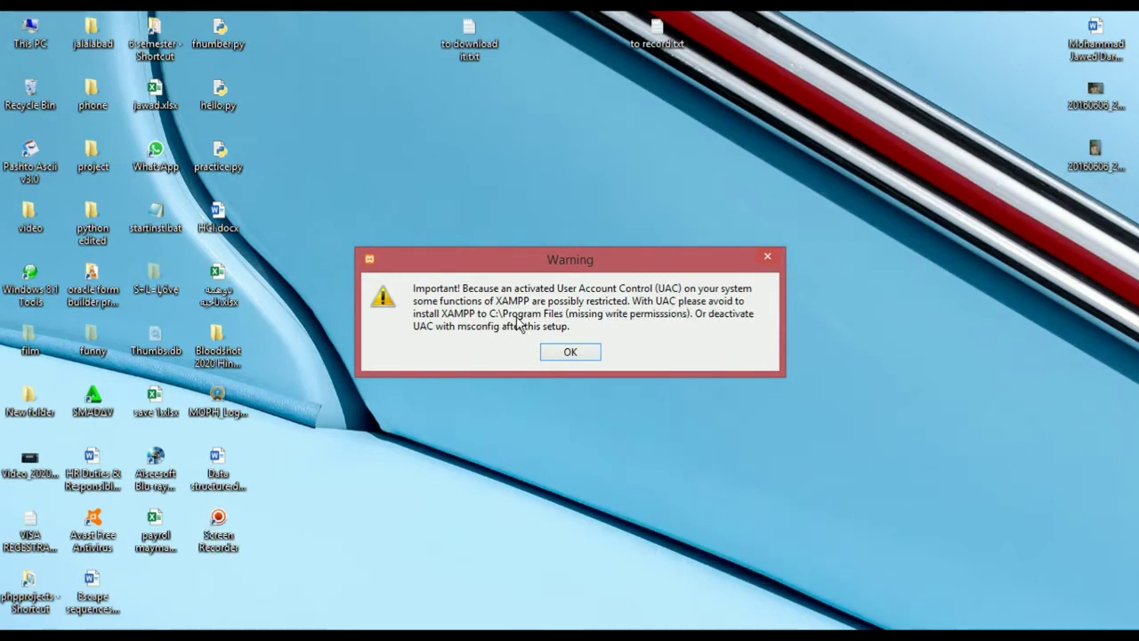
pyautogui.click(570, 353)
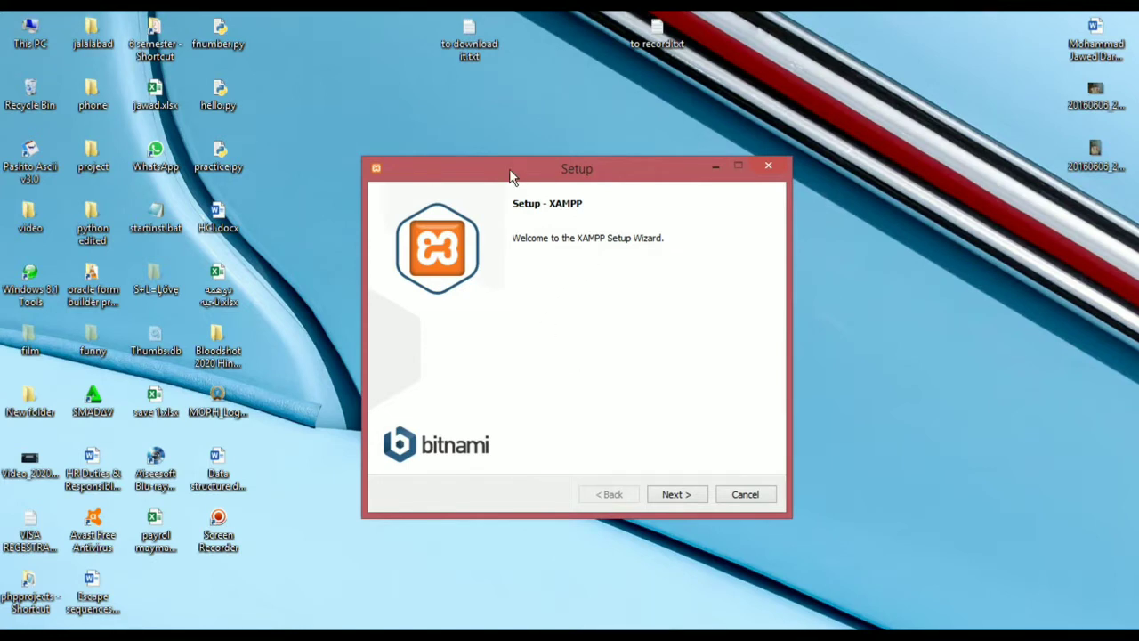
# - Advance the XAMPP setup with all components selected and try to use C:\xampp as the installation folder
pyautogui.moveTo(509, 172); pyautogui.dragTo(518, 157)
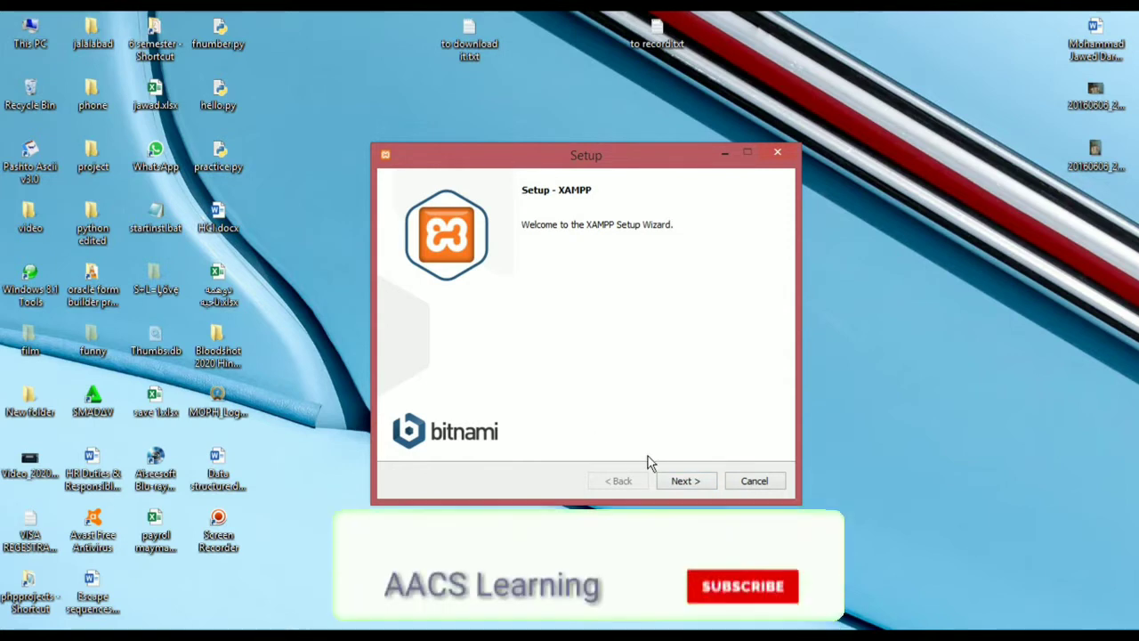
pyautogui.click(684, 481)
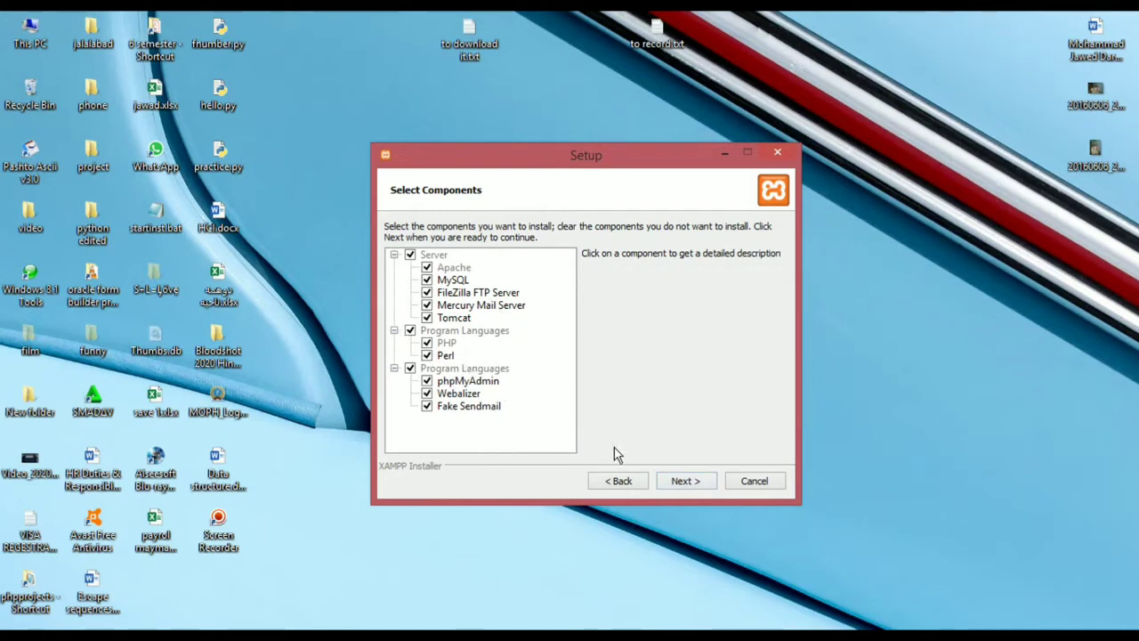
pyautogui.click(679, 480)
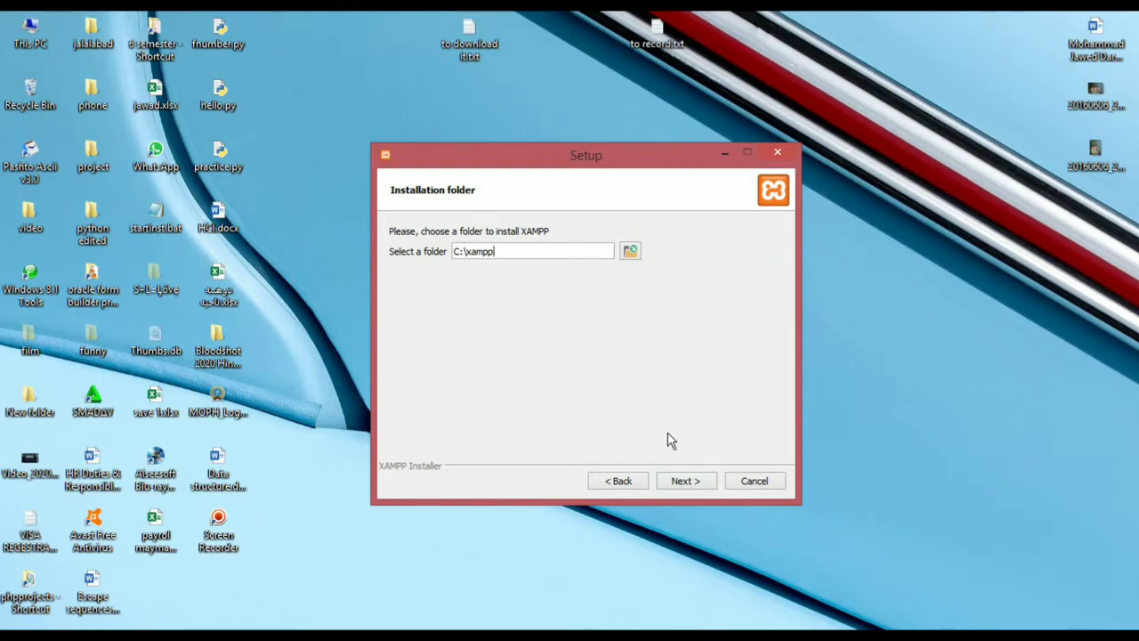
pyautogui.click(684, 482)
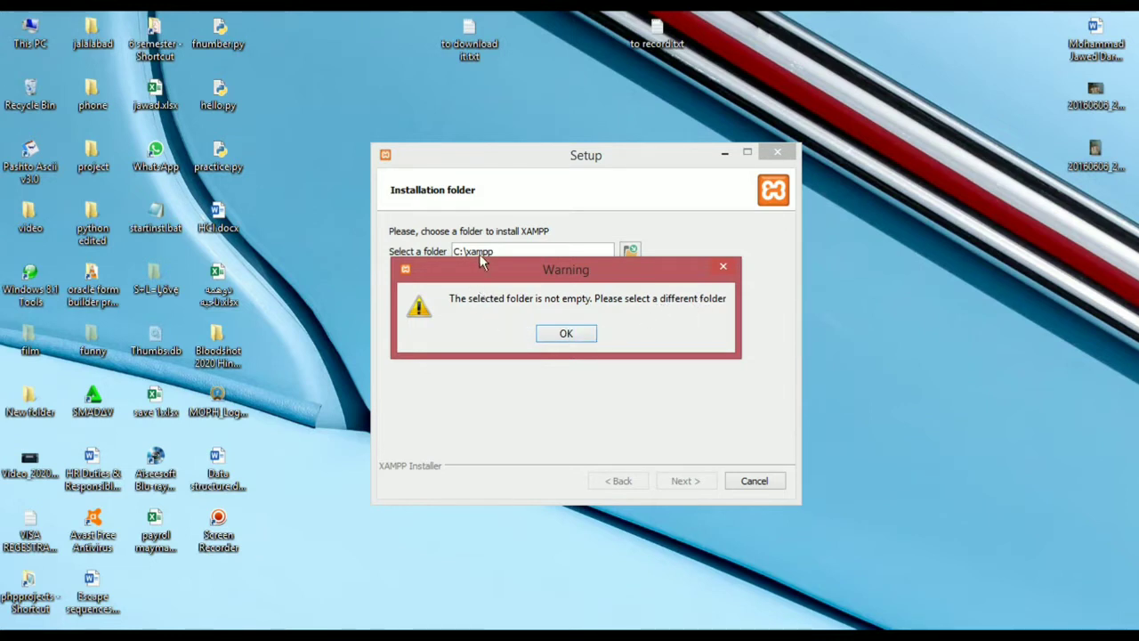
pyautogui.click(562, 335)
# - Rename the existing xampp folder on Local Disk (C:) to xampp1 and close the file window
pyautogui.press('super+e')
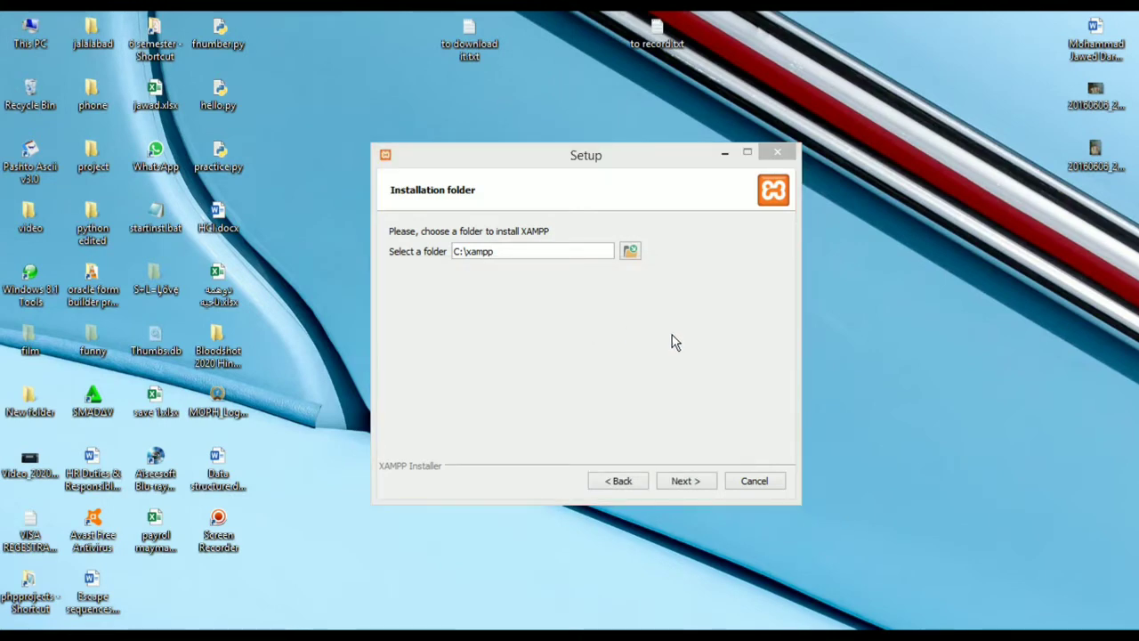
pyautogui.doubleClick(672, 436)
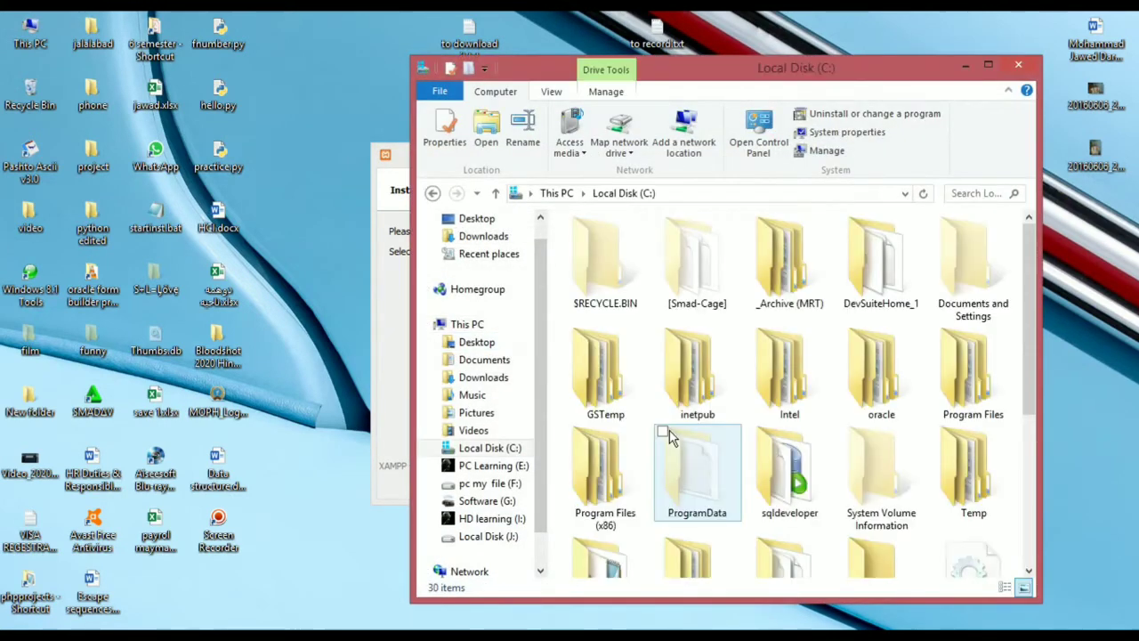
pyautogui.click(881, 498)
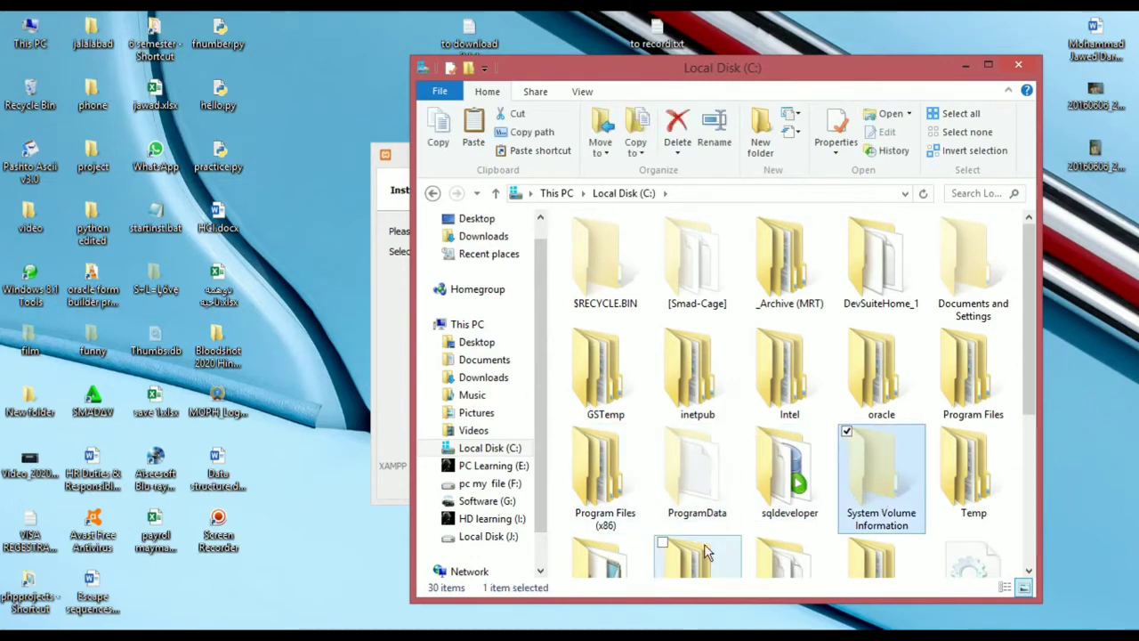
pyautogui.click(605, 556)
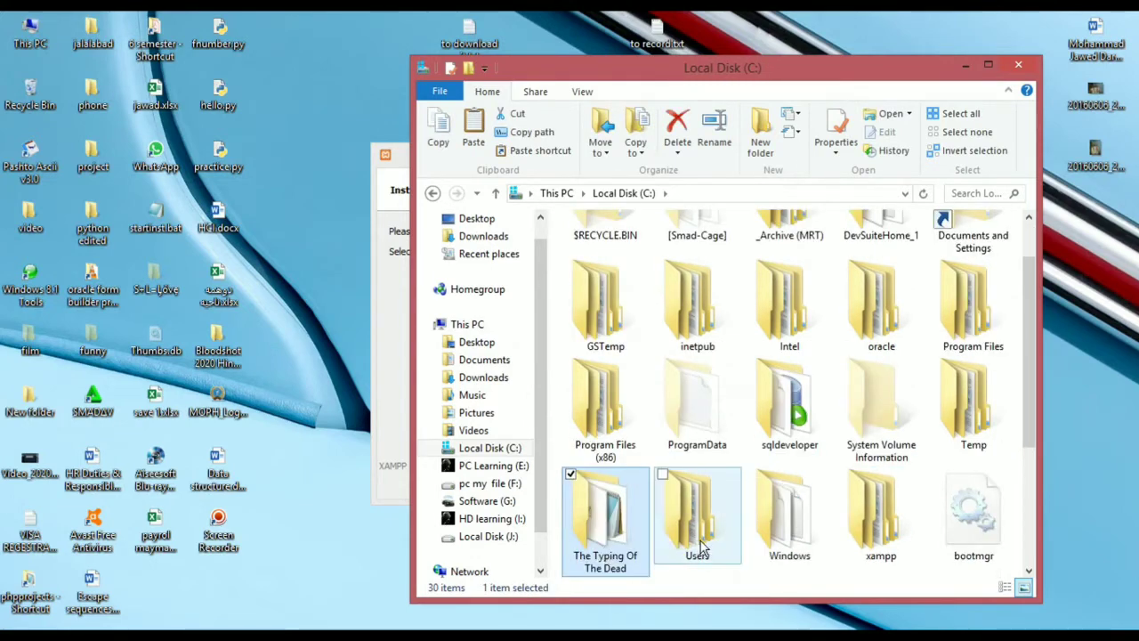
pyautogui.click(870, 529)
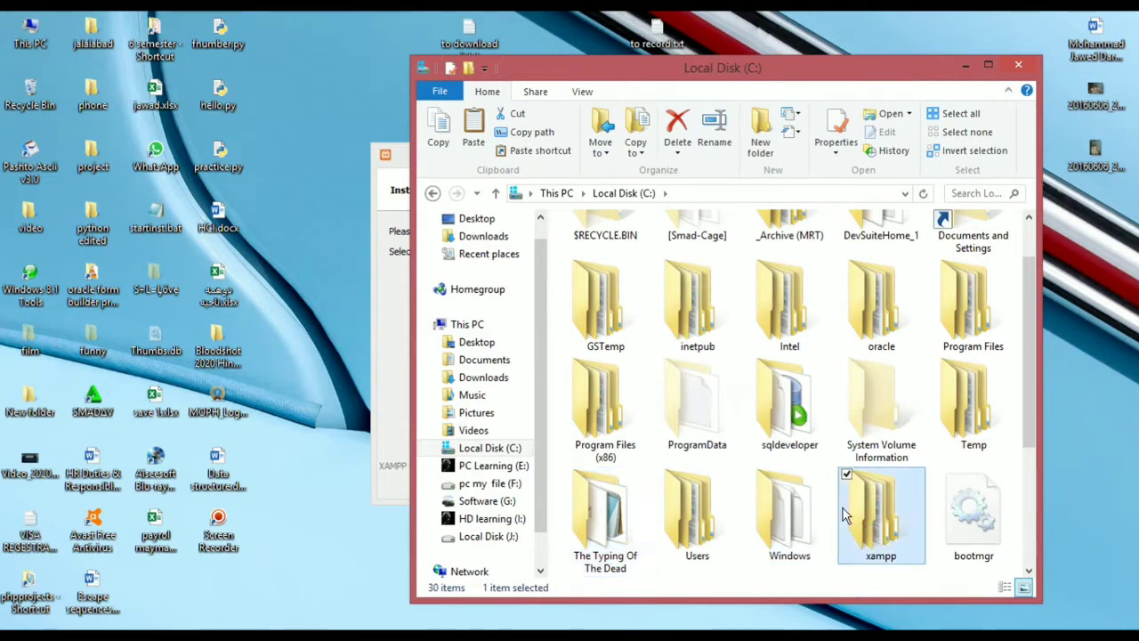
pyautogui.click(879, 557)
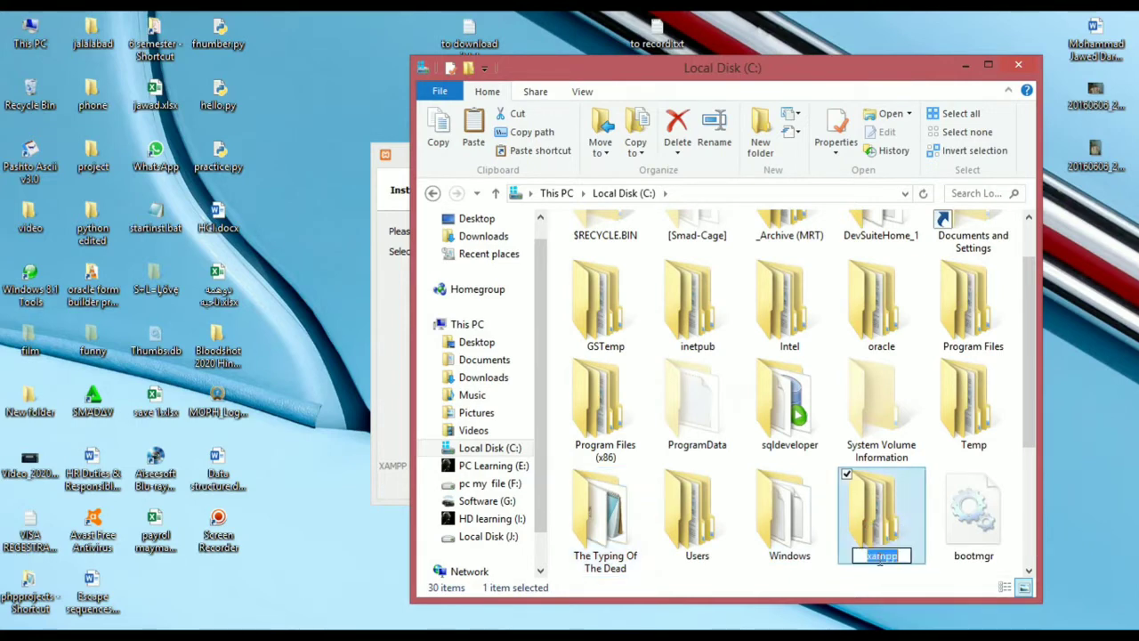
pyautogui.click(904, 556)
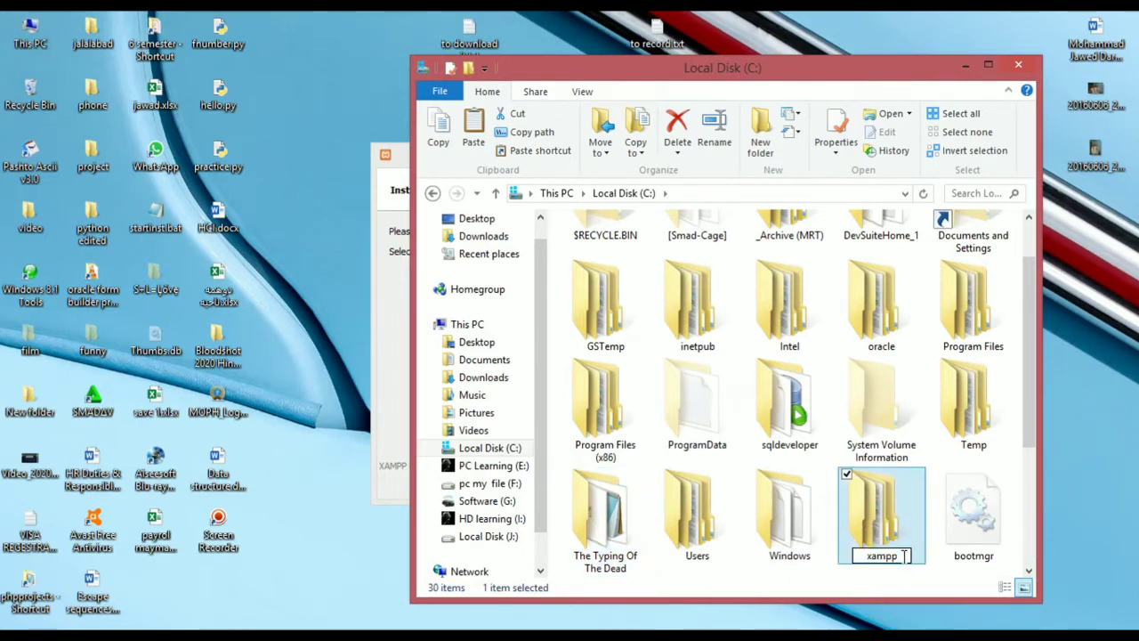
pyautogui.write('1')
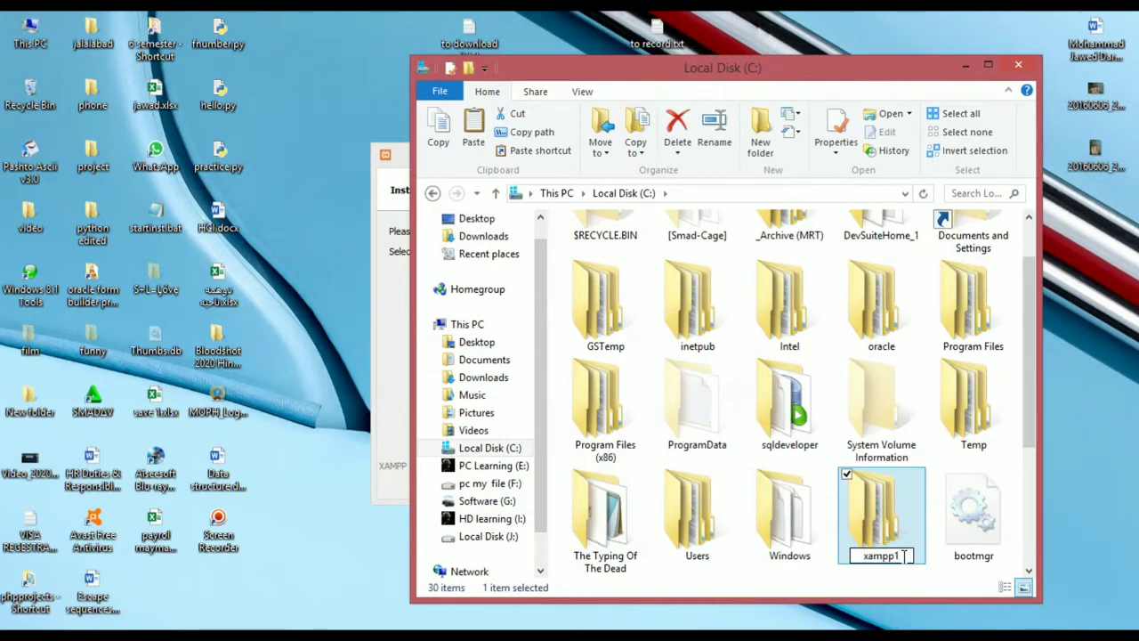
pyautogui.press('Return')
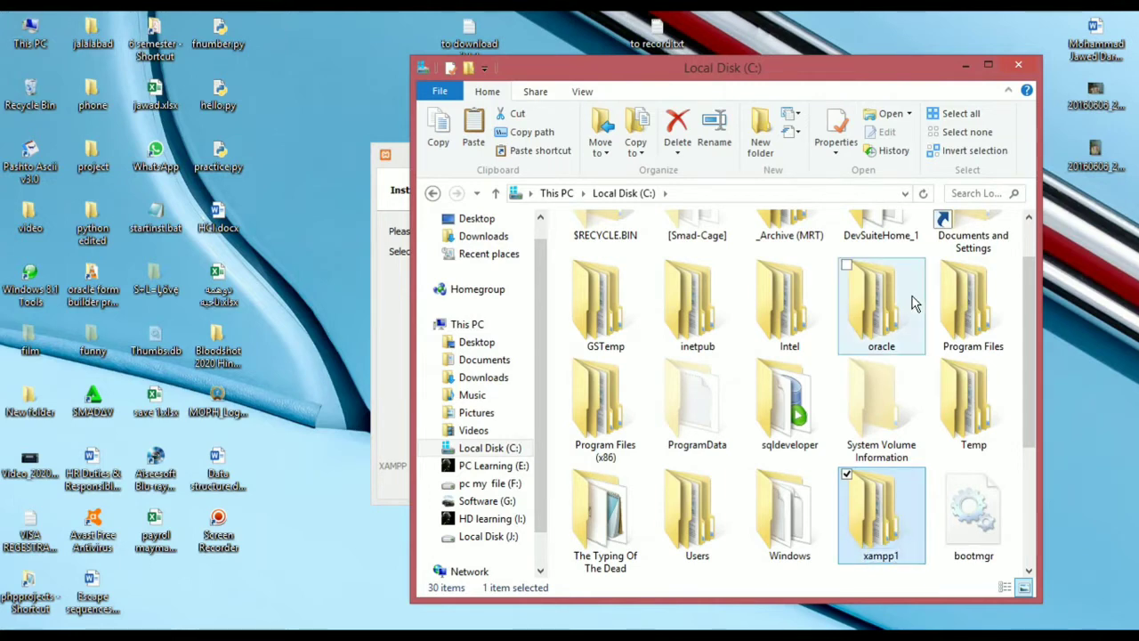
pyautogui.click(1020, 68)
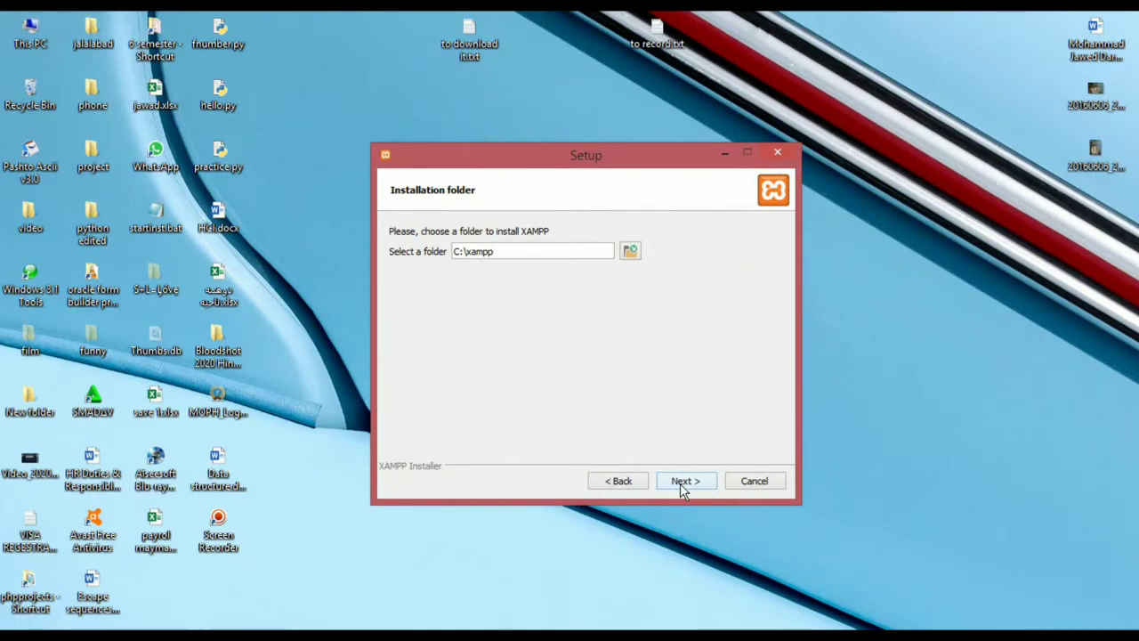
# - Accept C:\xampp as the installation folder, start installing XAMPP, and close the Bitnami web page
pyautogui.click(682, 485)
pyautogui.click(683, 485)
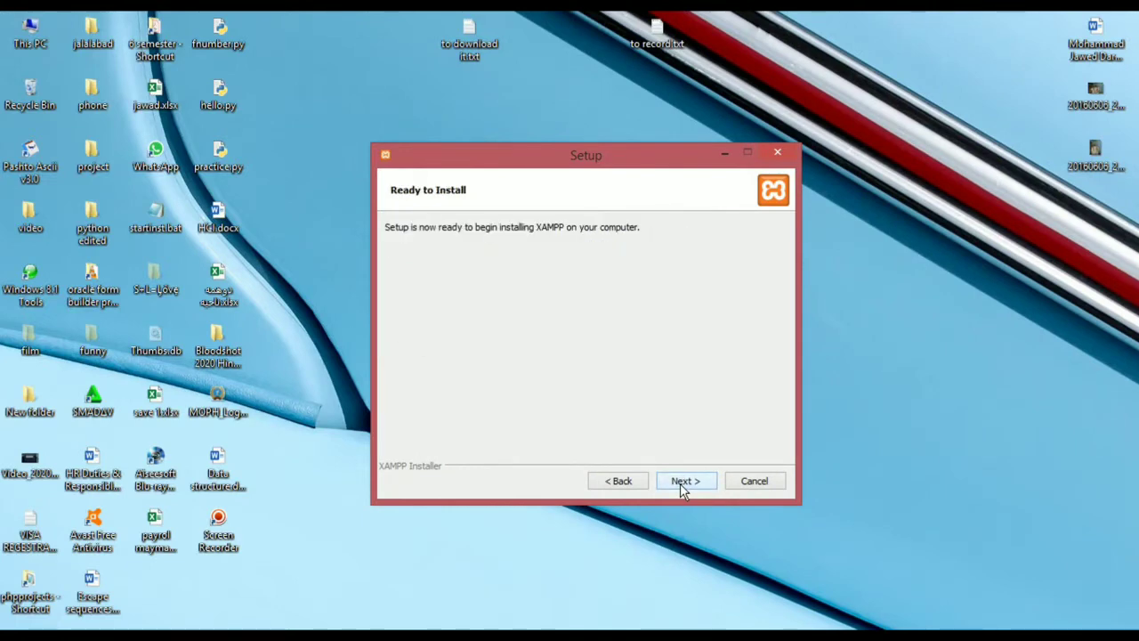
pyautogui.click(683, 483)
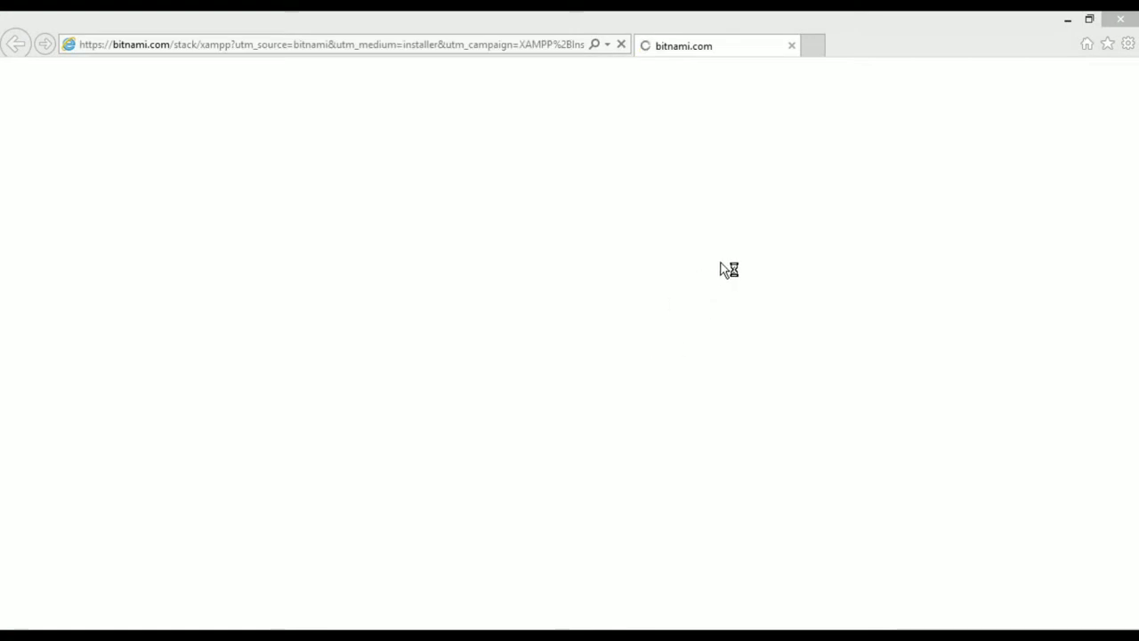
pyautogui.click(791, 45)
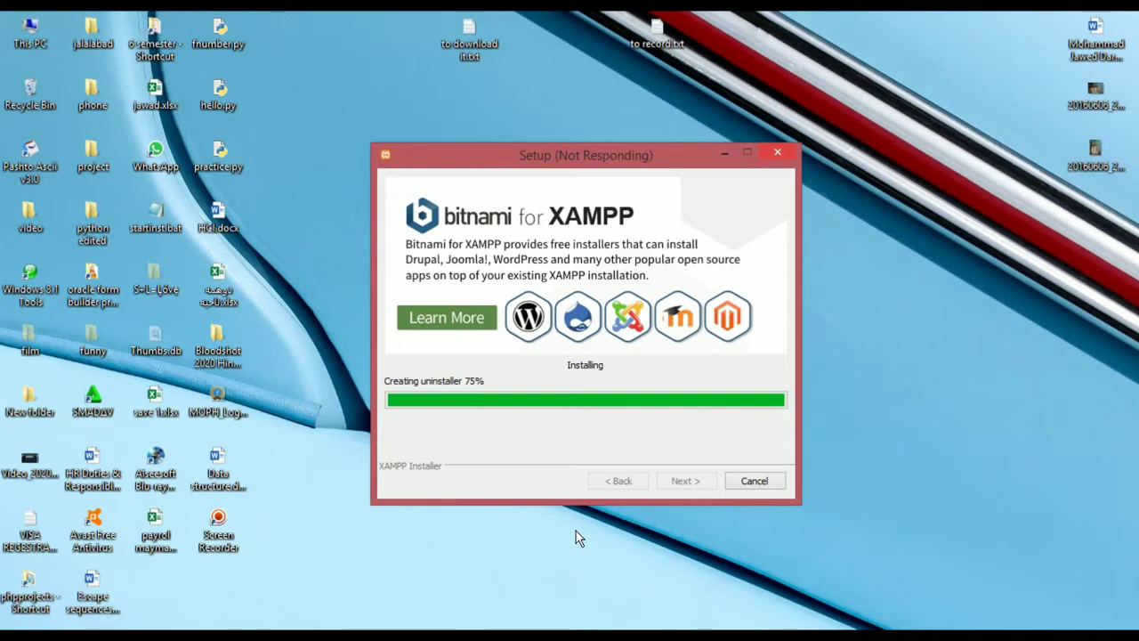
# - Finish the XAMPP setup wizard with the option to start the Control Panel enabled
pyautogui.press('super+plus')
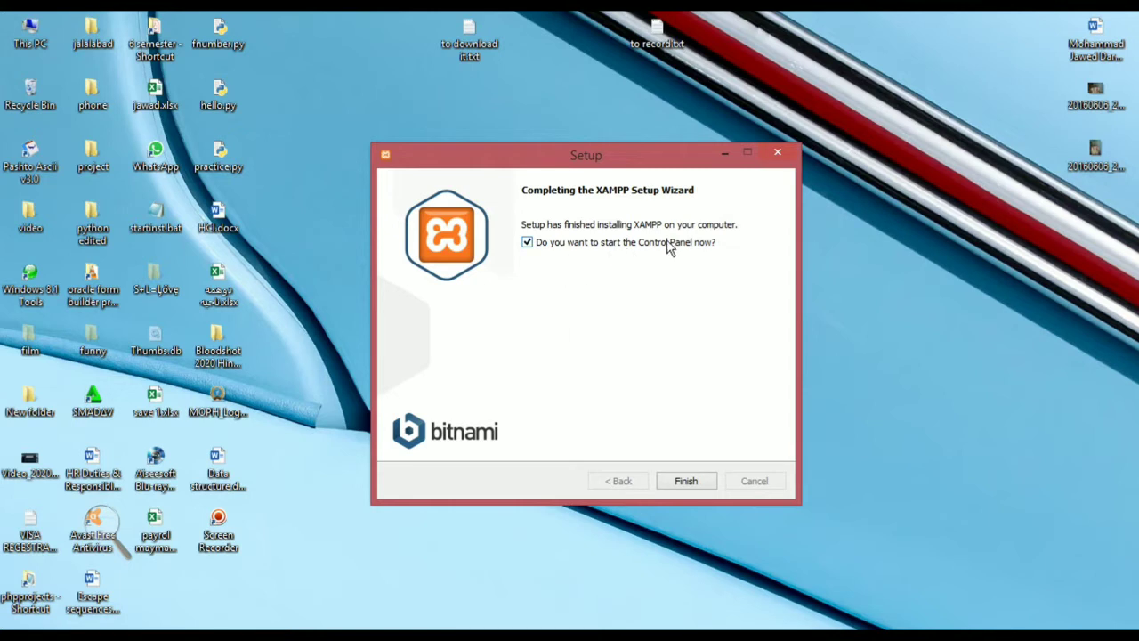
pyautogui.click(686, 481)
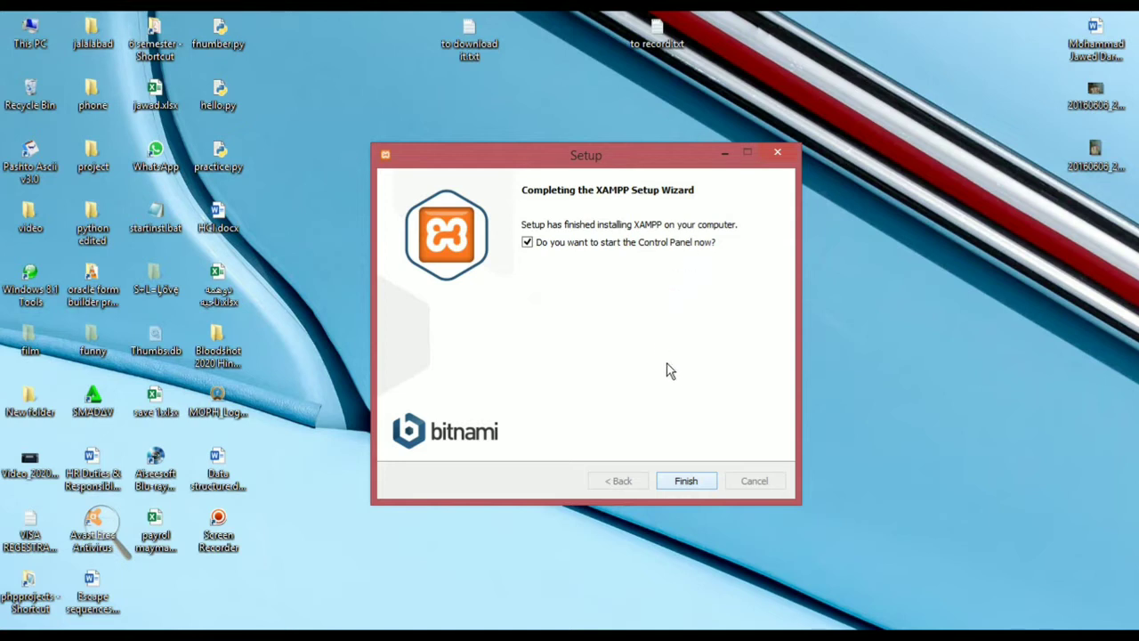
pyautogui.click(686, 481)
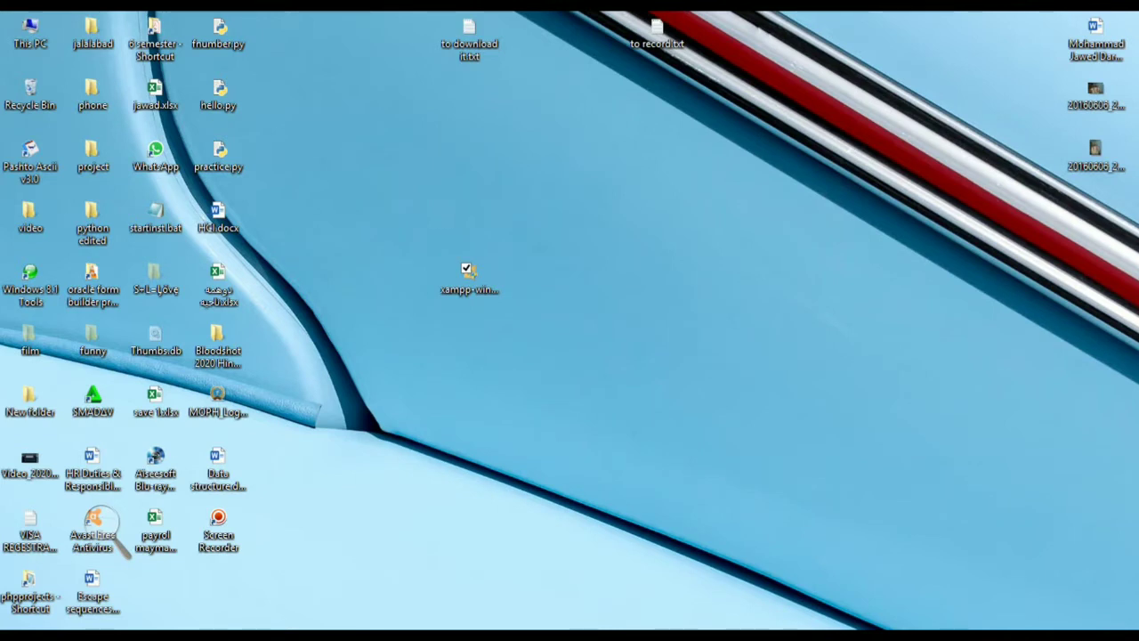
pyautogui.press('super+minus')
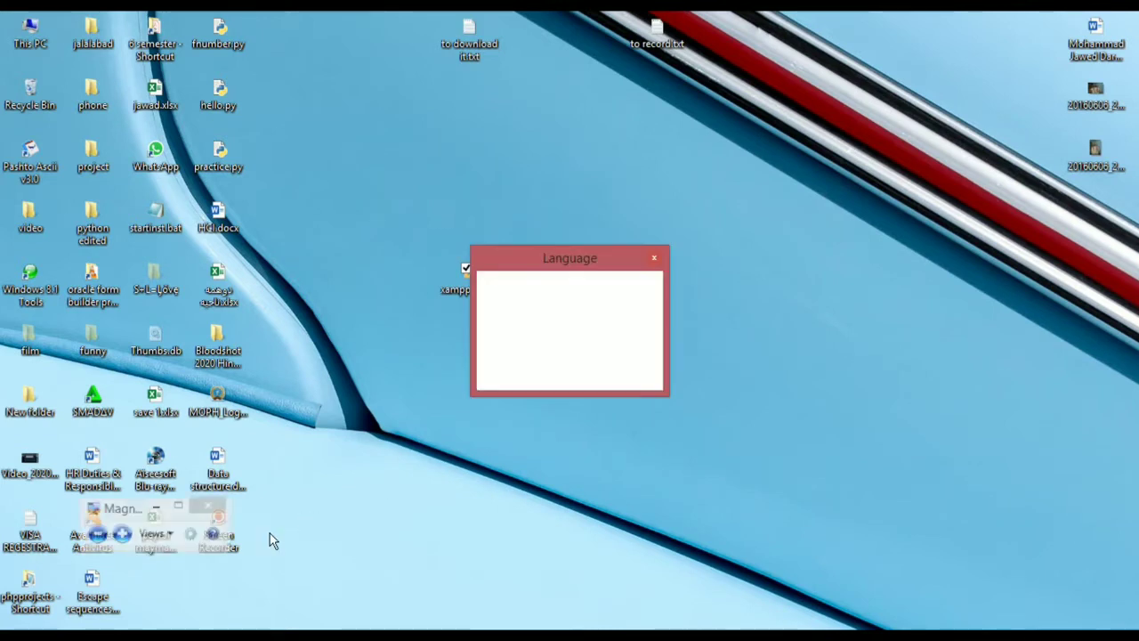
pyautogui.press('super+plus')
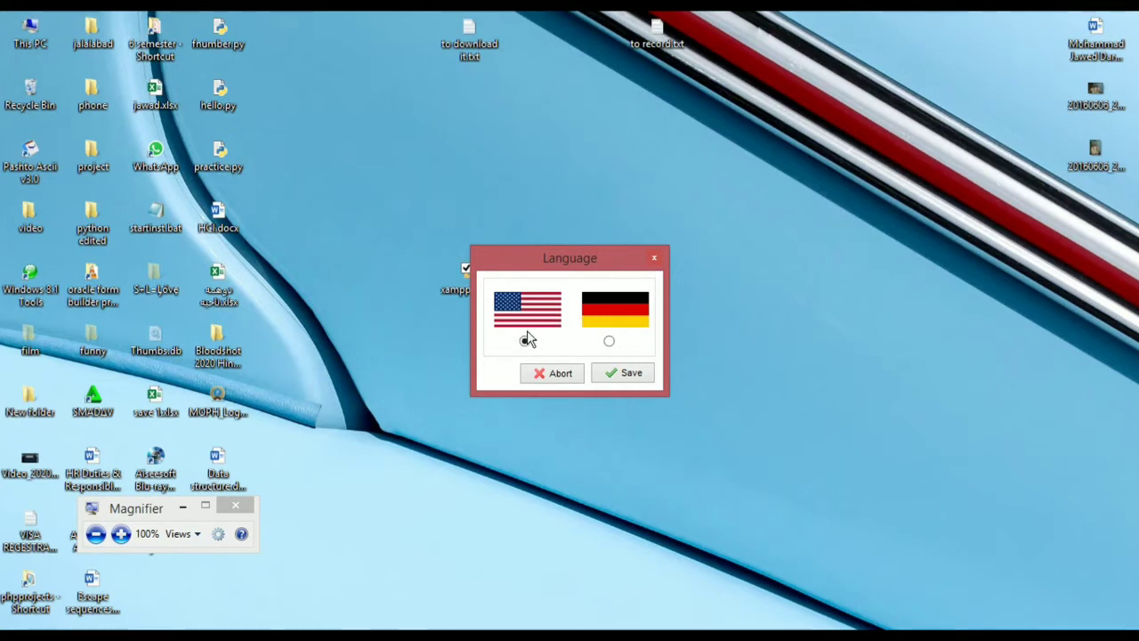
# - Save English as the XAMPP Control Panel language, then try to start the Apache module and dismiss the error dialogs
pyautogui.click(633, 374)
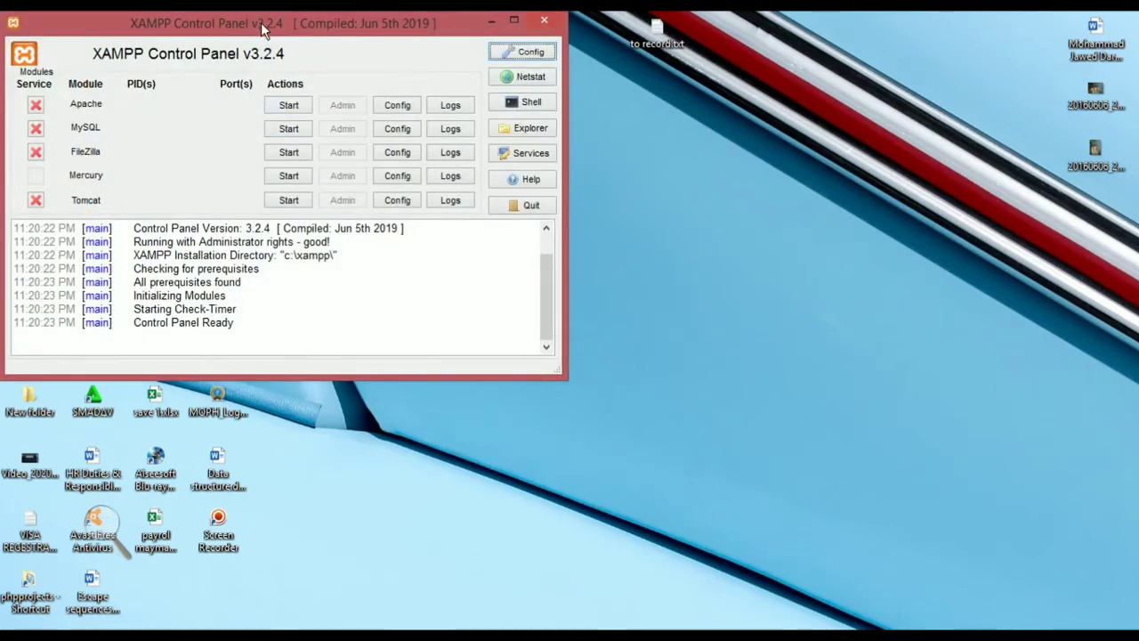
pyautogui.moveTo(276, 26); pyautogui.dragTo(583, 116)
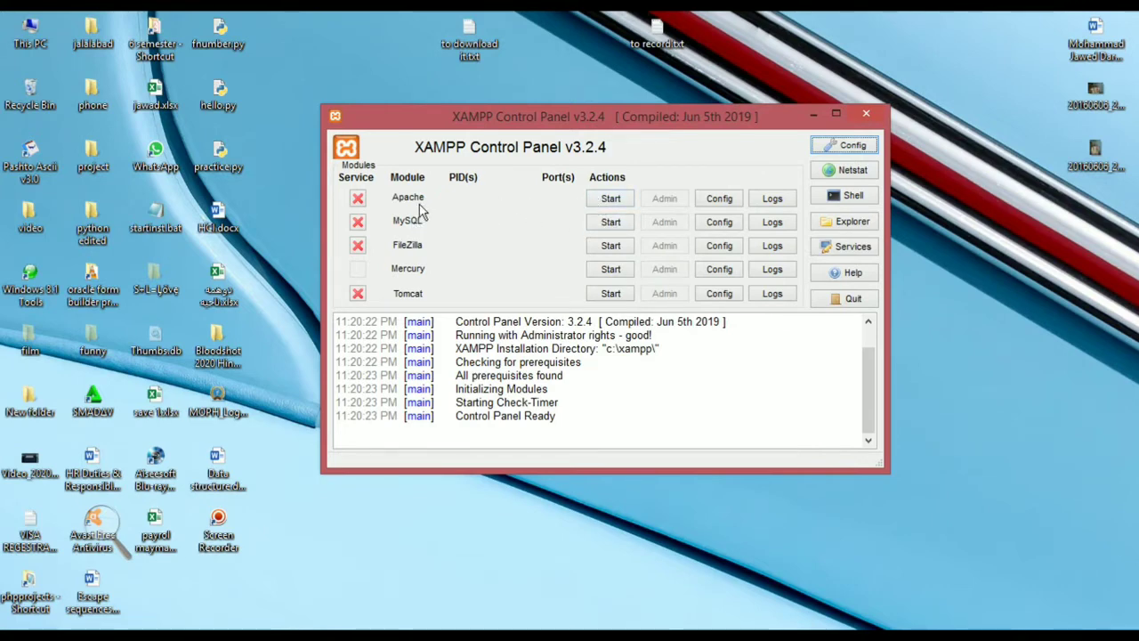
pyautogui.click(613, 199)
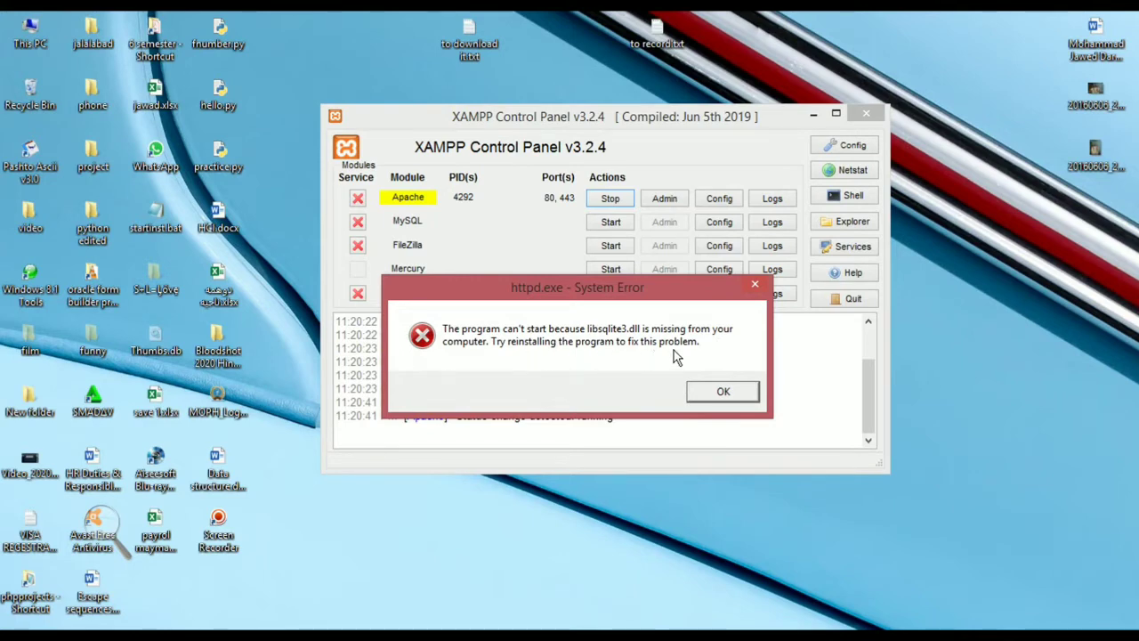
pyautogui.click(720, 392)
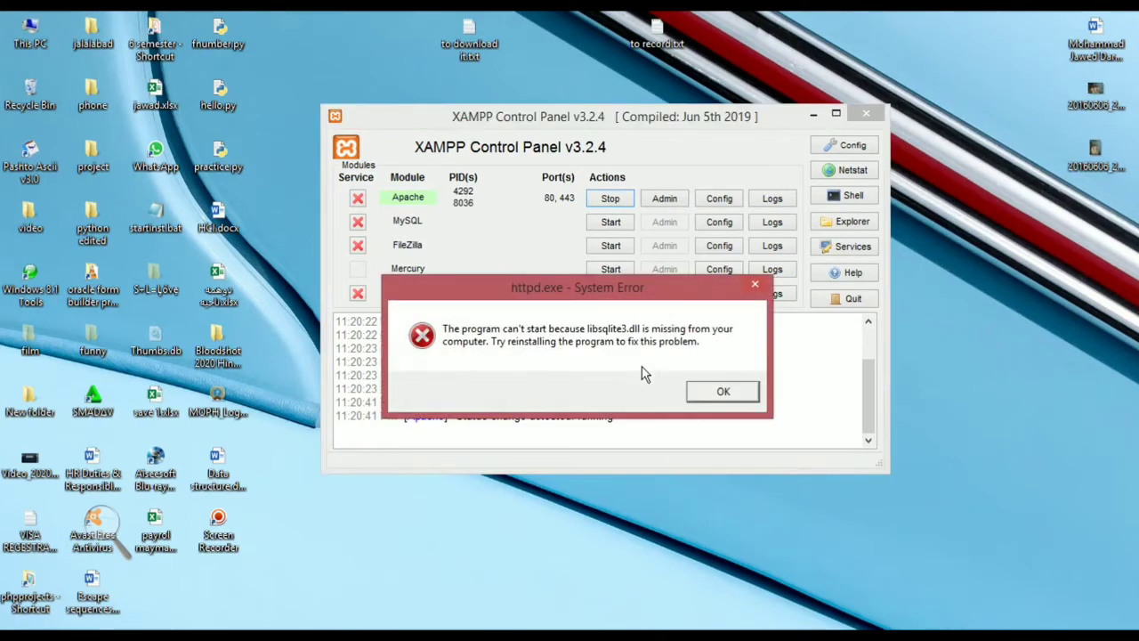
pyautogui.click(704, 394)
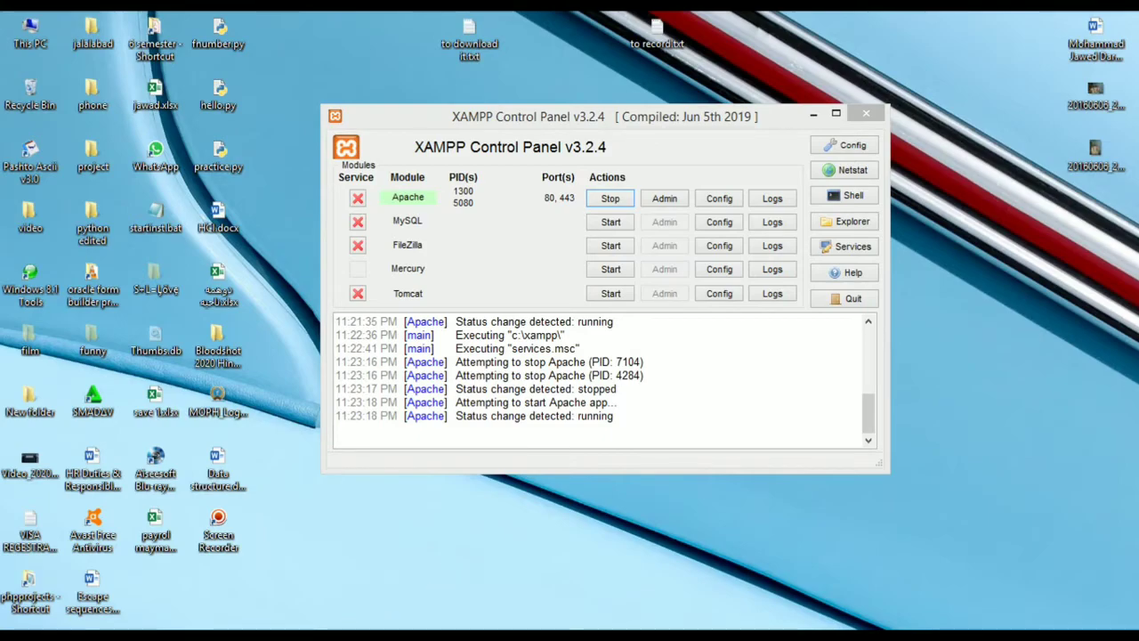
# - Switch to Firefox and replace the existing xamp server query with a web search for dll-files.com
pyautogui.click(285, 556)
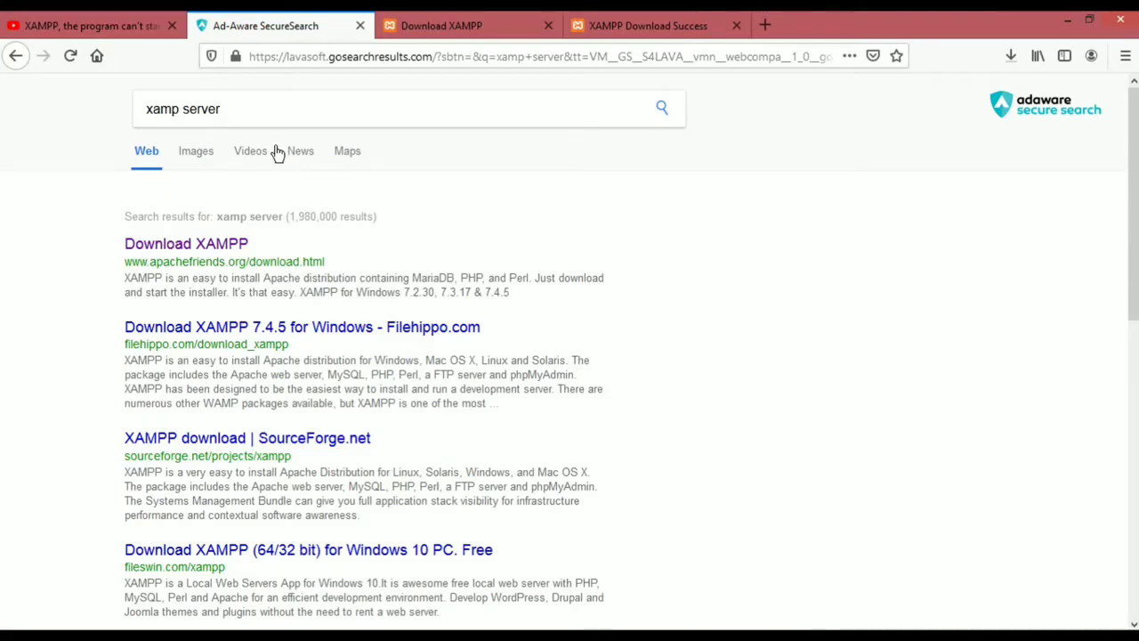
pyautogui.click(245, 106)
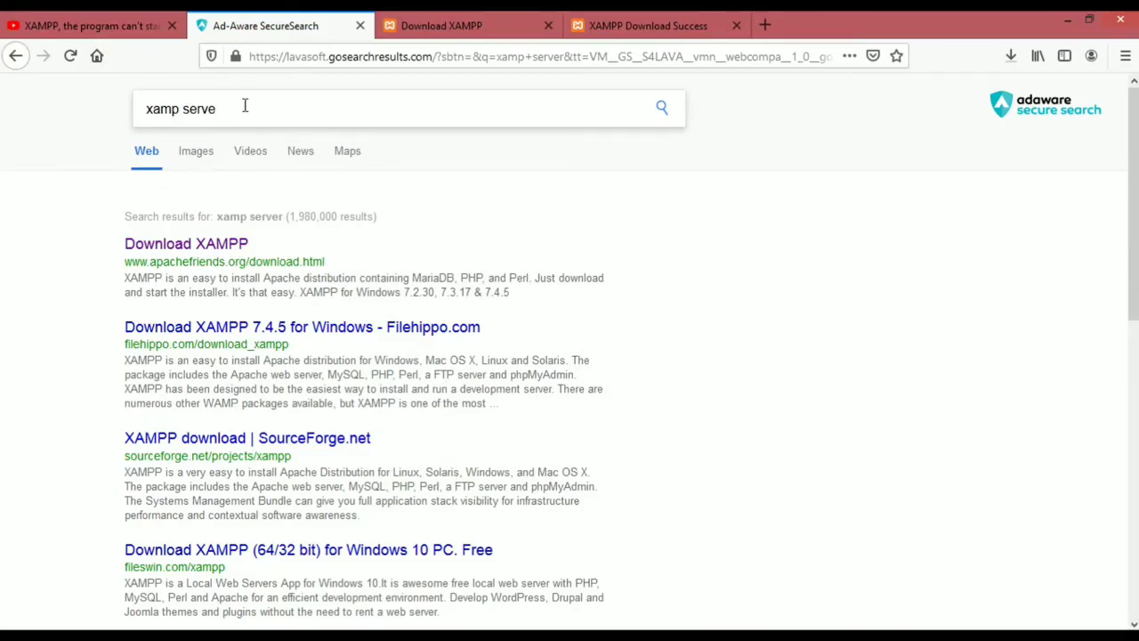
pyautogui.press('BackSpace')
pyautogui.press('BackSpace')
pyautogui.press('BackSpace')
pyautogui.press('BackSpace')
pyautogui.press('BackSpace')
pyautogui.press('BackSpace')
pyautogui.press('BackSpace')
pyautogui.press('BackSpace')
pyautogui.press('BackSpace')
pyautogui.press('BackSpace')
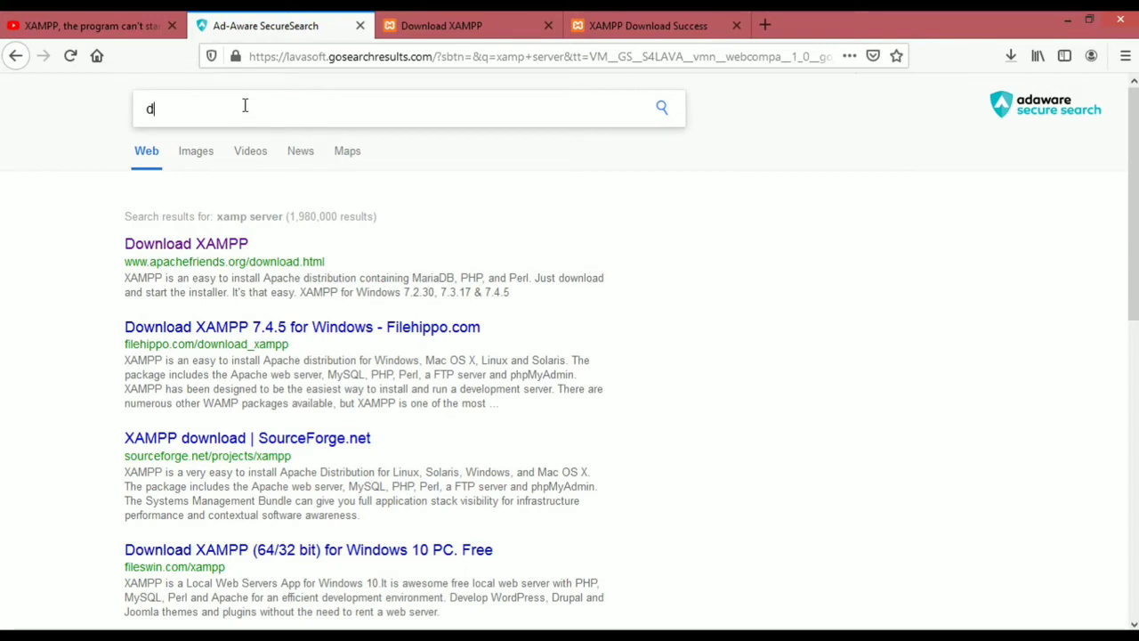
pyautogui.write('dll')
pyautogui.write('_')
pyautogui.press('Return')
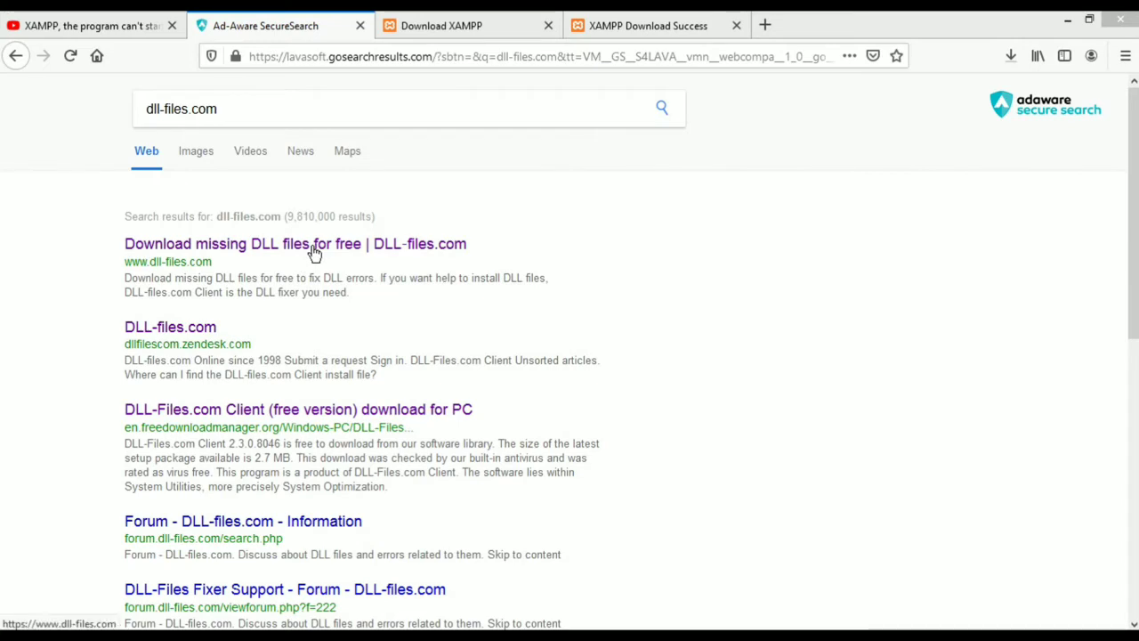
# - Open the DLL-files.com website from the search results and search it for libsqlite3.dll
pyautogui.click(315, 246)
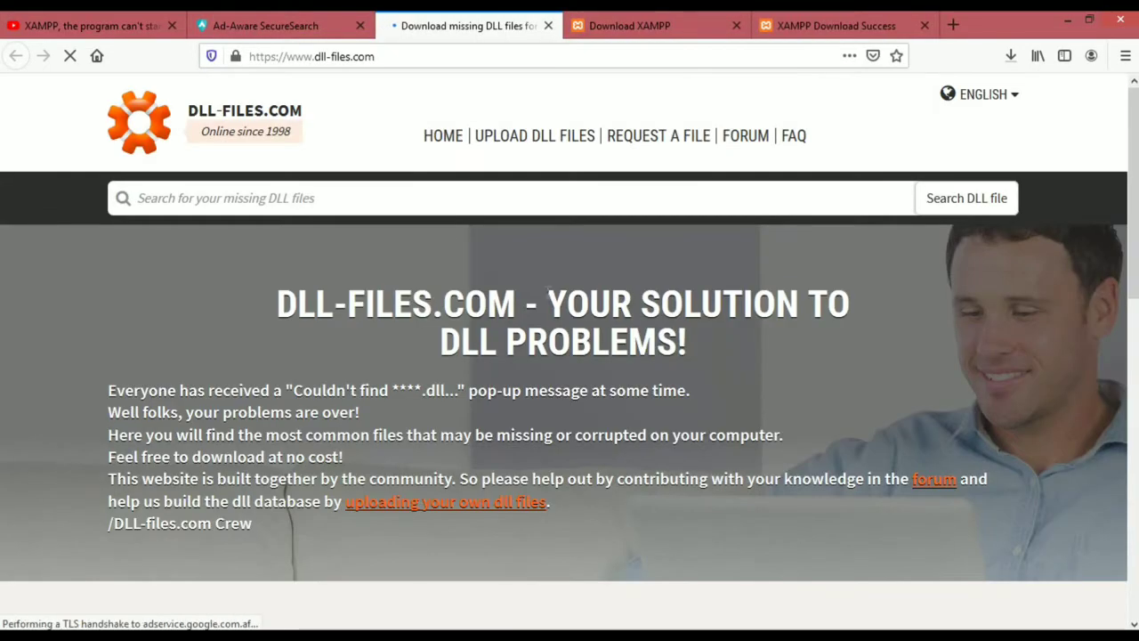
pyautogui.click(392, 203)
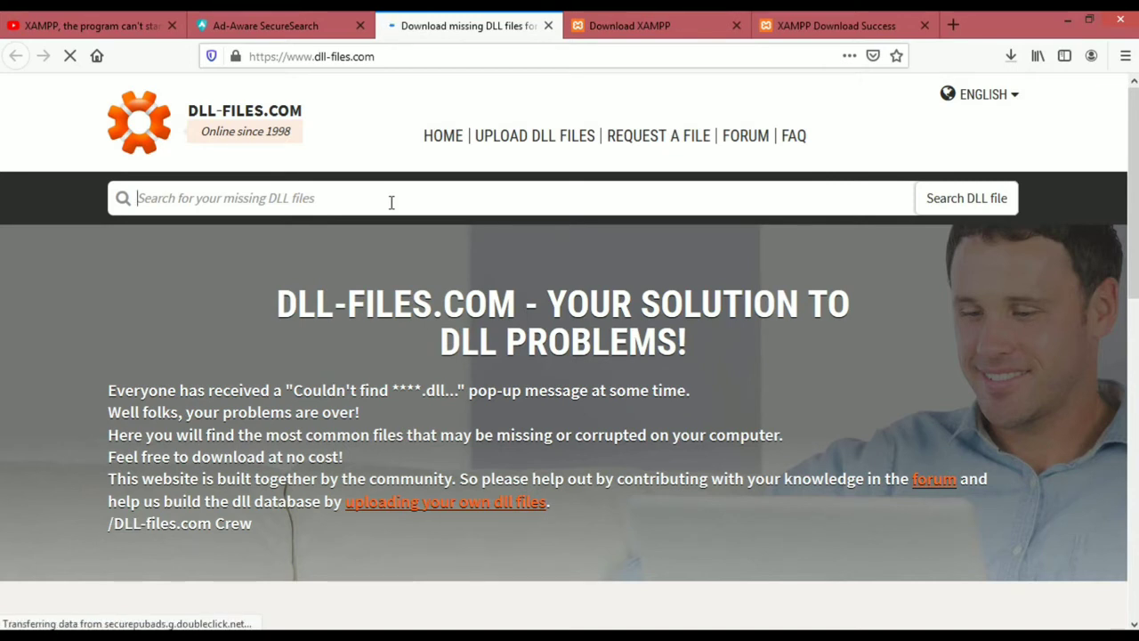
pyautogui.write('libs')
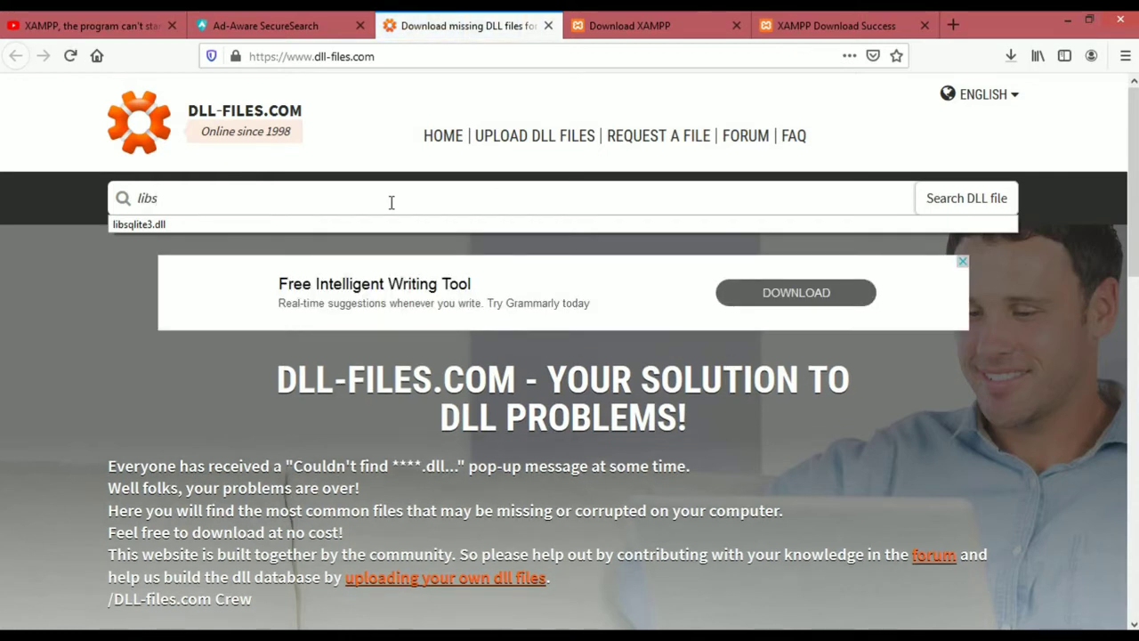
pyautogui.write('qlite3.dll')
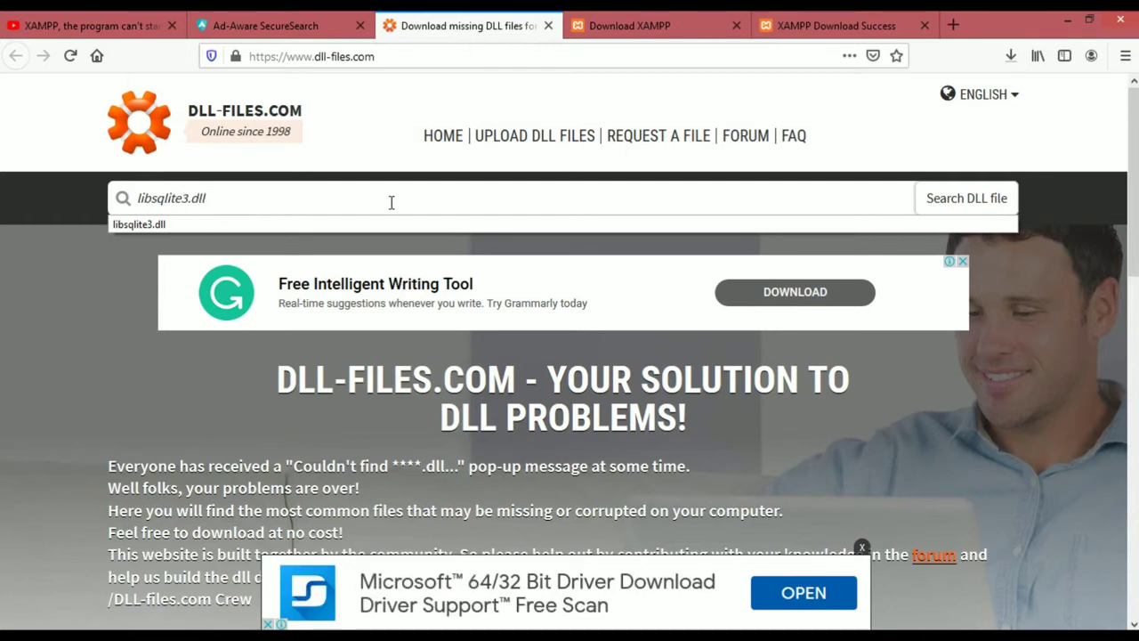
pyautogui.press('Return')
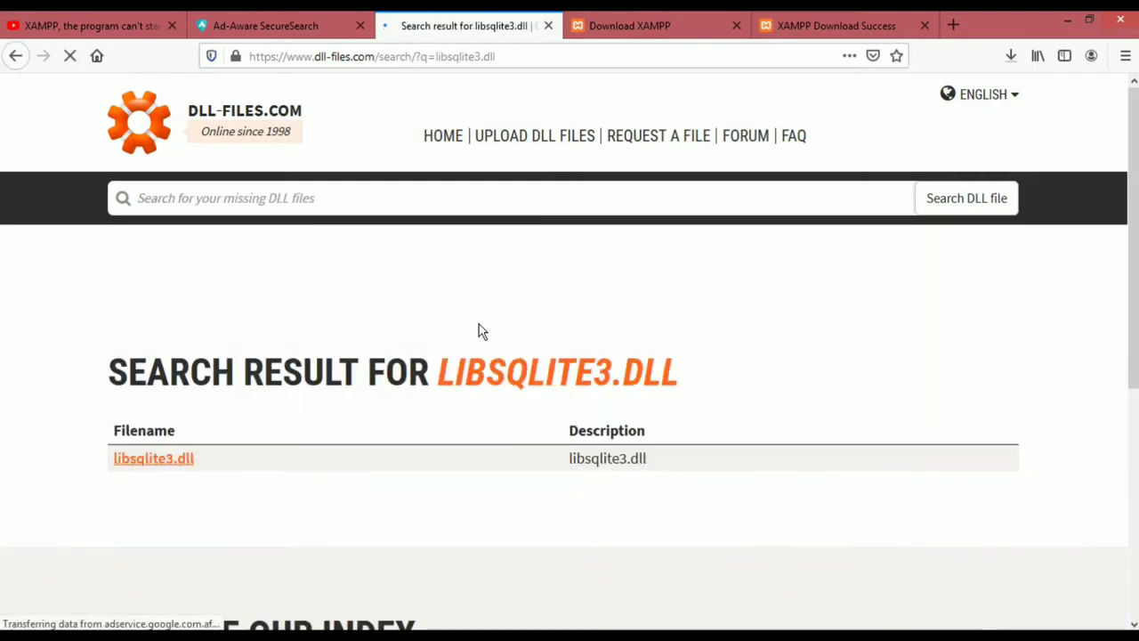
# - Download libsqlite3.dll from its DLL-files.com page and save the libsqlite3.zip file
pyautogui.scroll(-3, 483, 333)
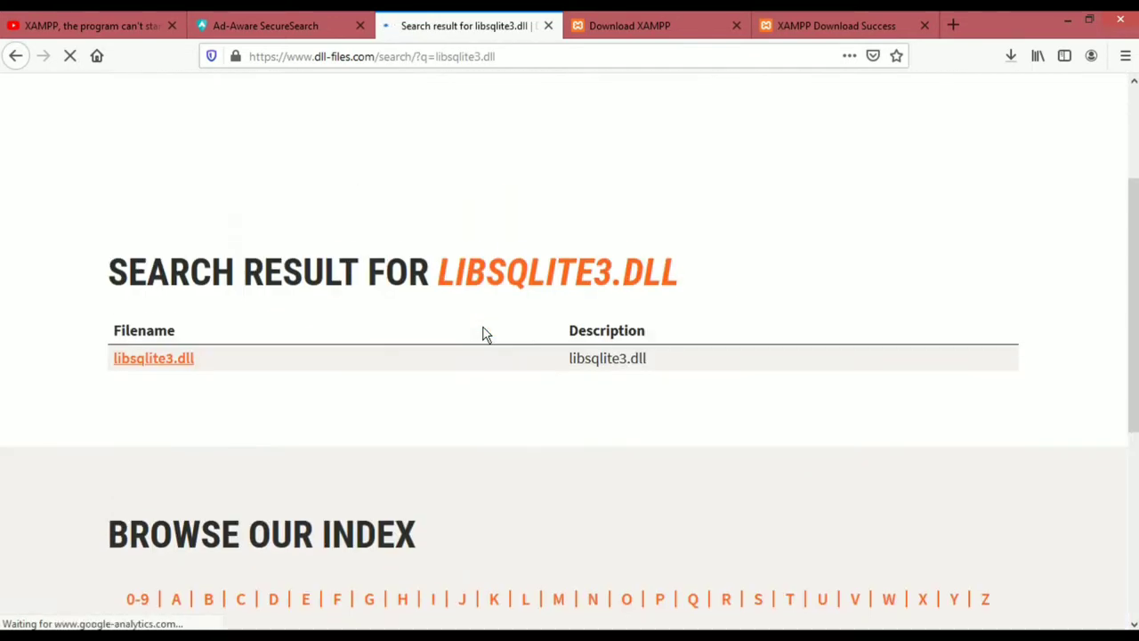
pyautogui.click(157, 346)
pyautogui.scroll(-1, 411, 367)
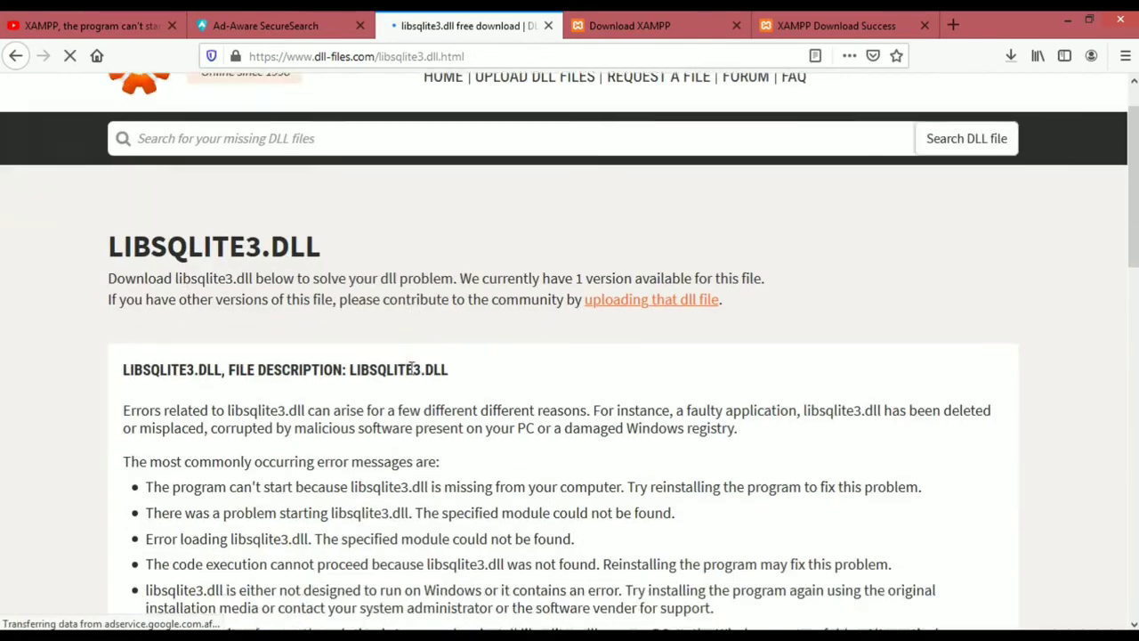
pyautogui.scroll(-4, 411, 368)
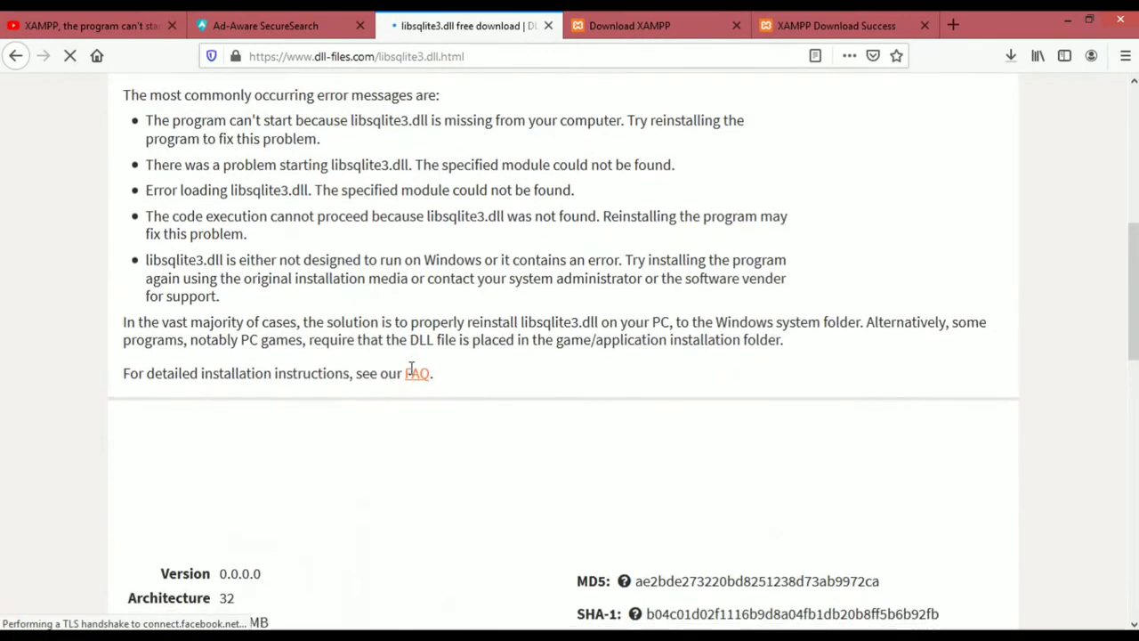
pyautogui.scroll(-4, 411, 372)
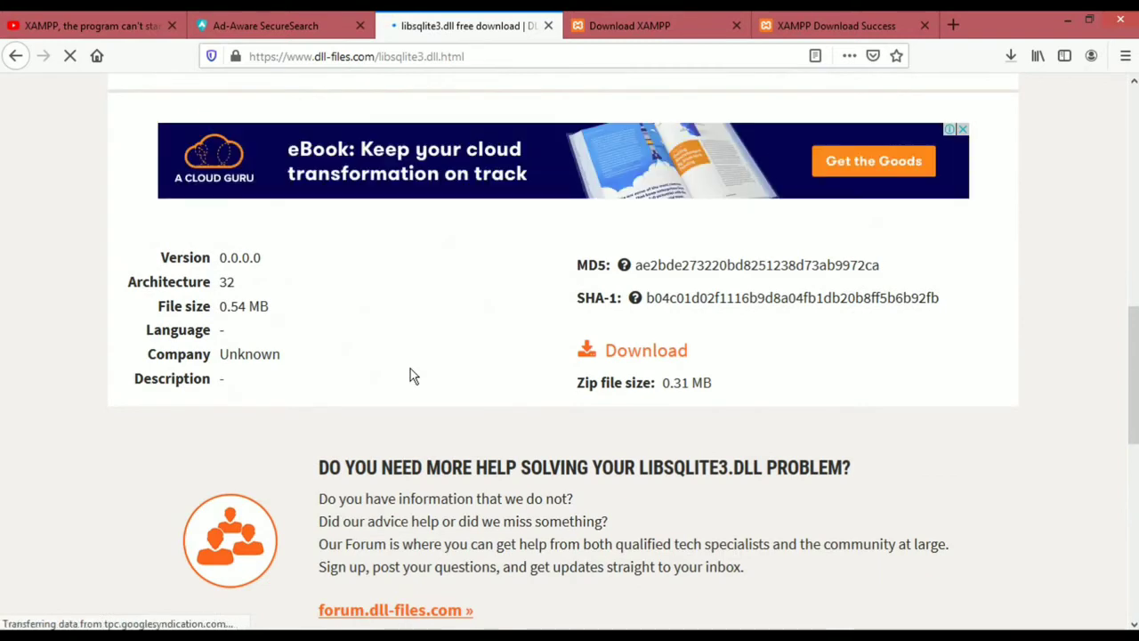
pyautogui.click(625, 352)
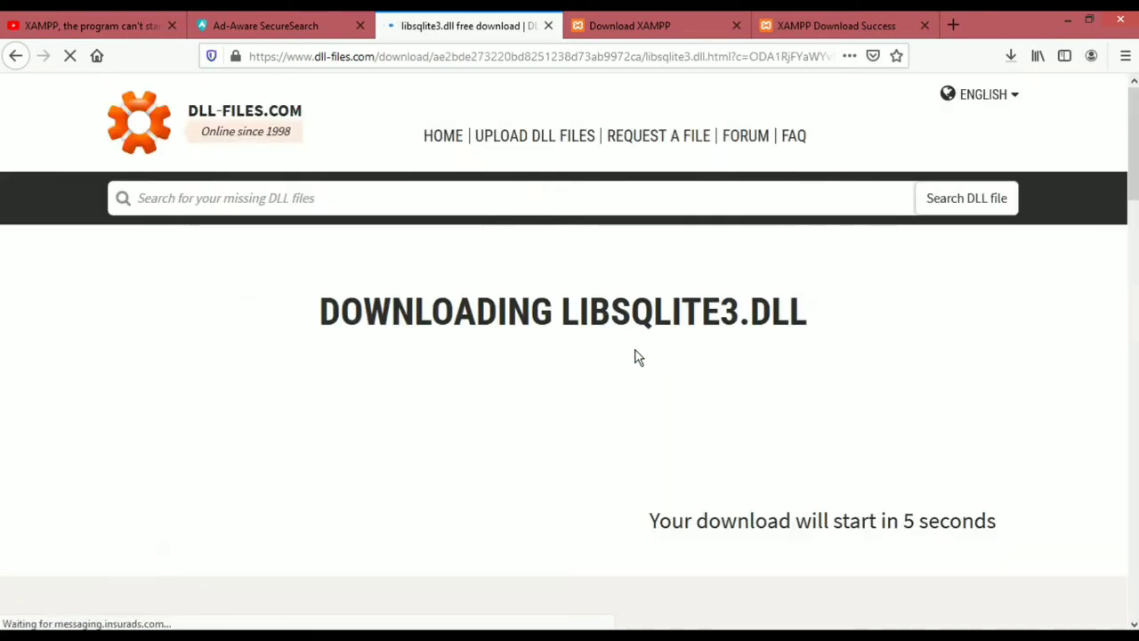
pyautogui.scroll(-2, 636, 353)
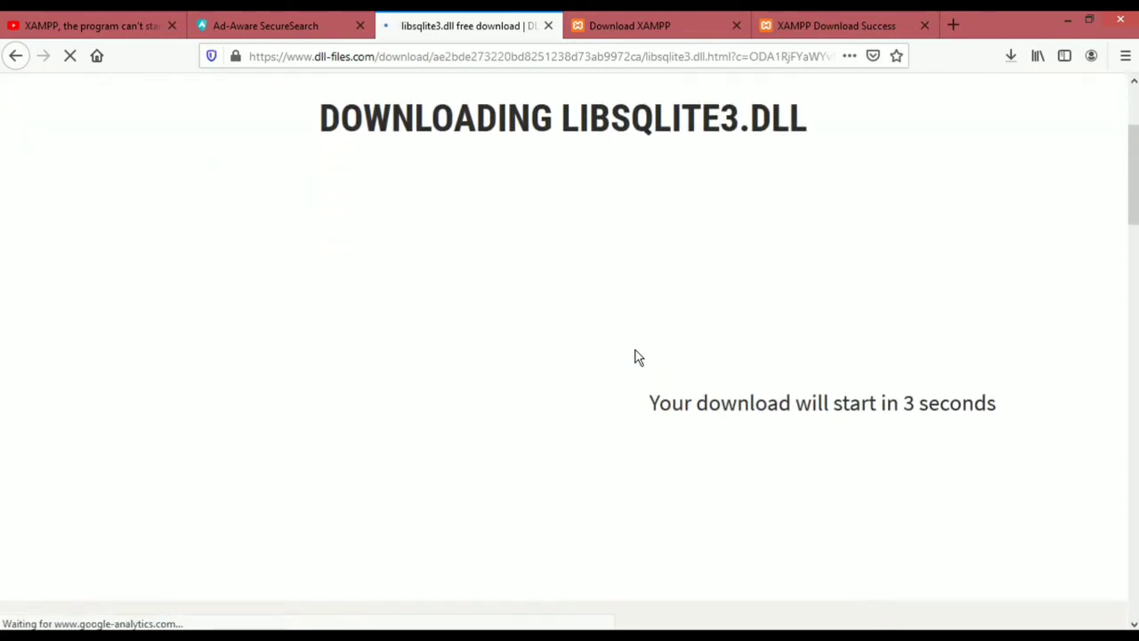
pyautogui.moveTo(656, 408); pyautogui.dragTo(1001, 424)
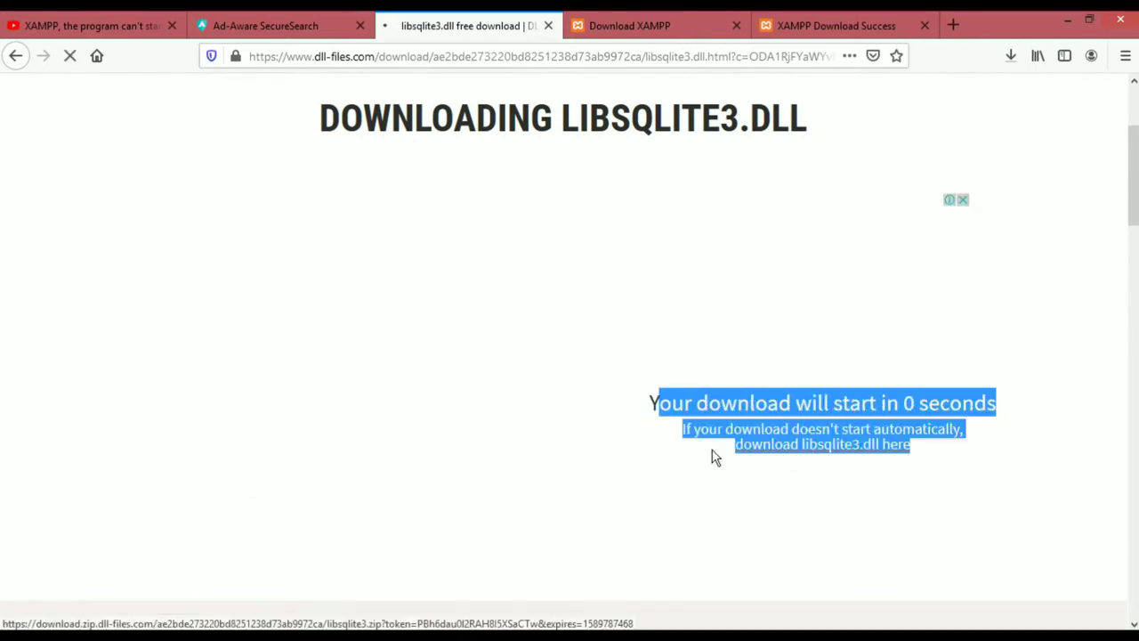
pyautogui.scroll(-2, 712, 456)
pyautogui.scroll(-1, 712, 458)
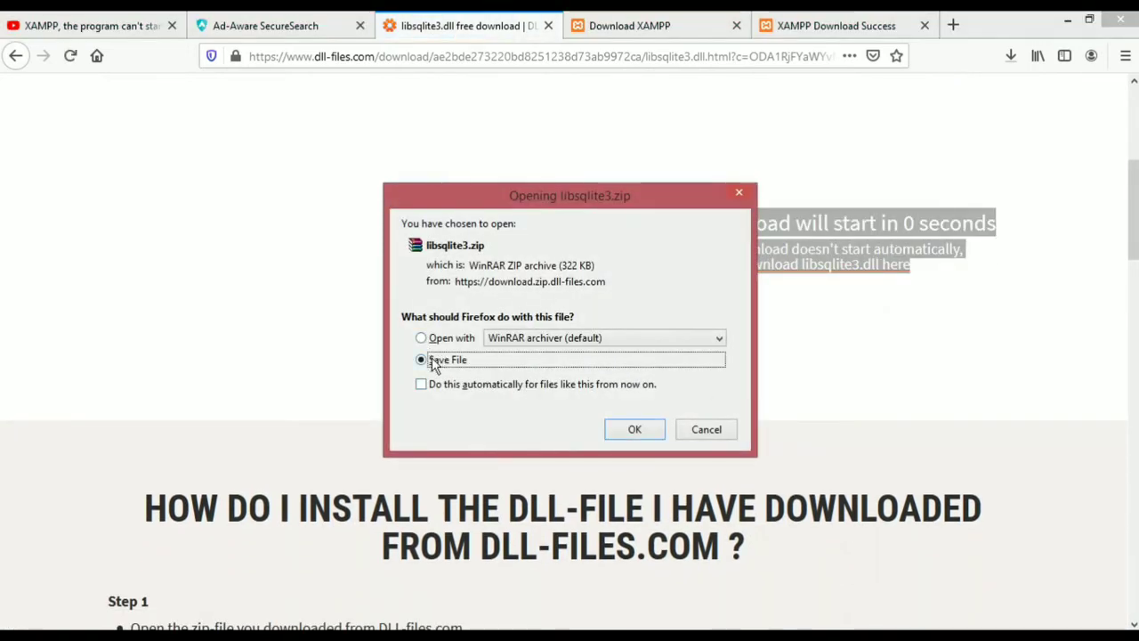
pyautogui.click(634, 431)
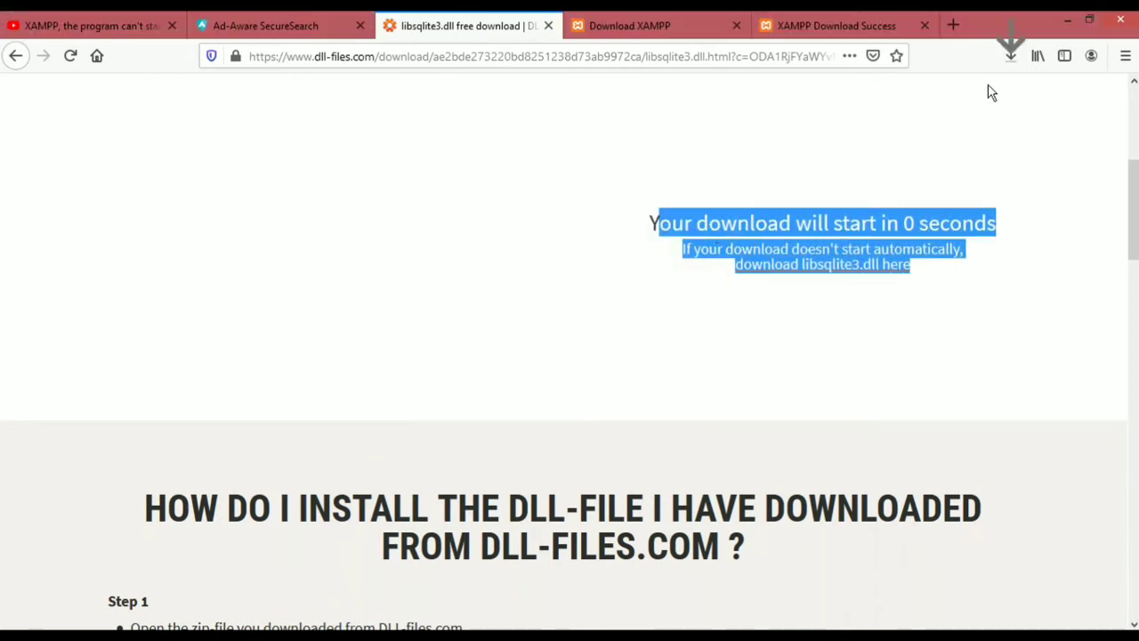
# - Show the downloaded libsqlite3.zip in the Downloads folder and open the archive
pyautogui.click(1010, 56)
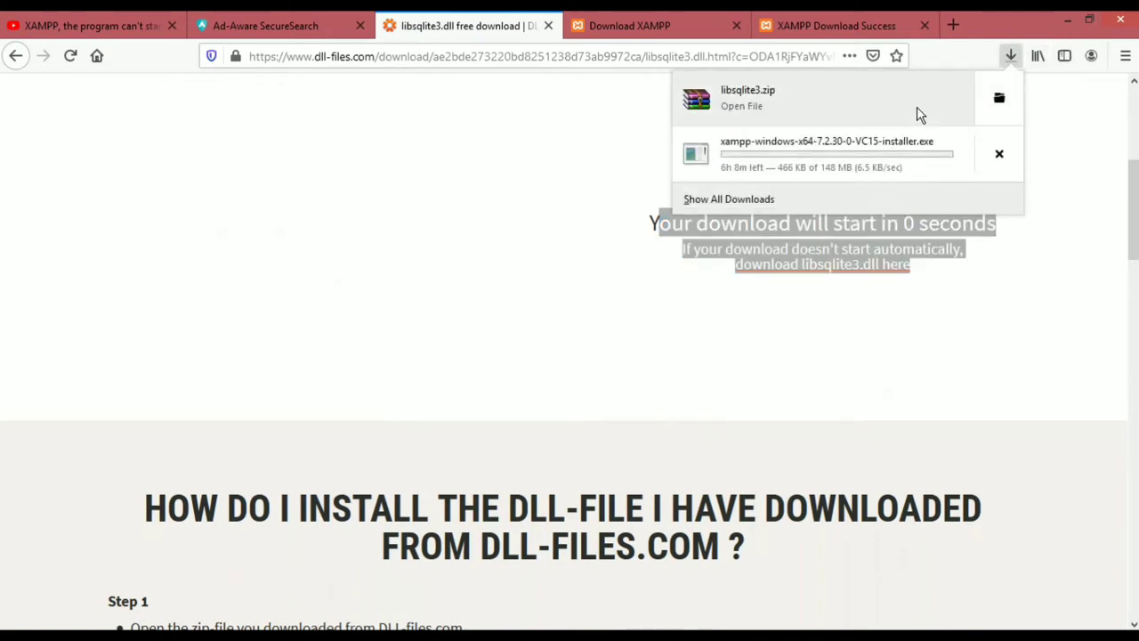
pyautogui.click(998, 98)
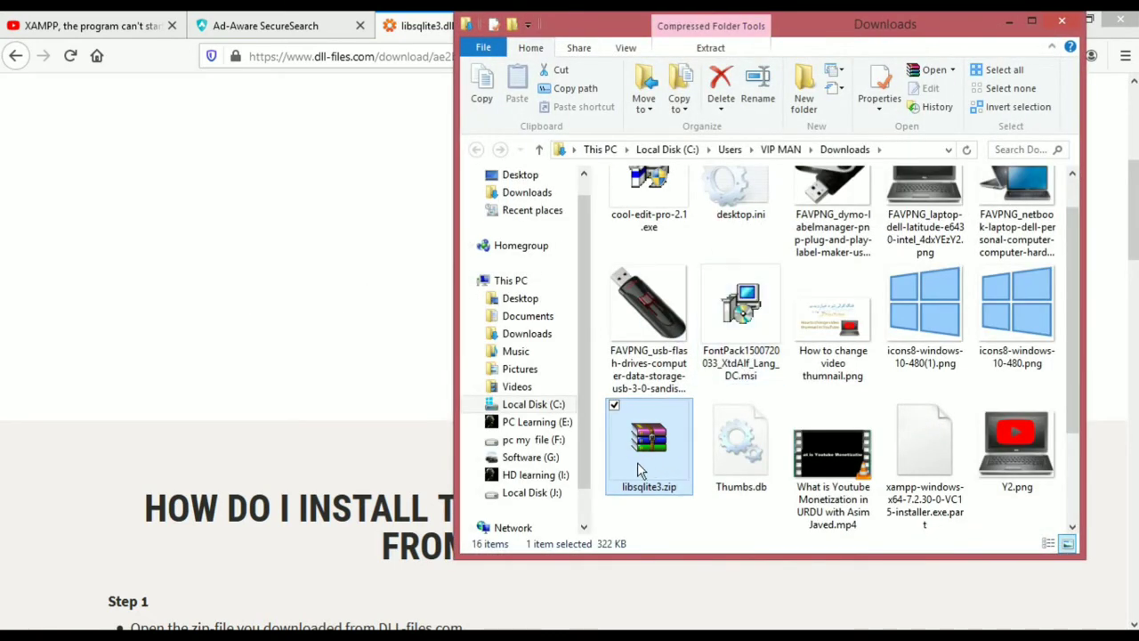
pyautogui.doubleClick(648, 449)
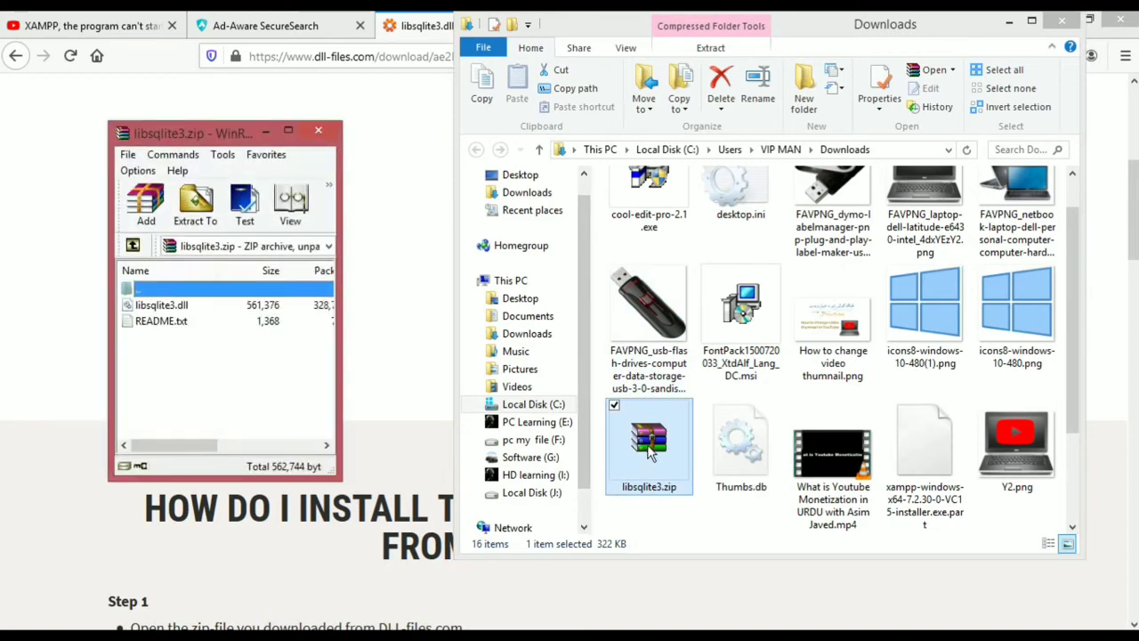
# - Extract libsqlite3.dll from the archive to the Desktop, and close the archive and Downloads windows
pyautogui.click(160, 307)
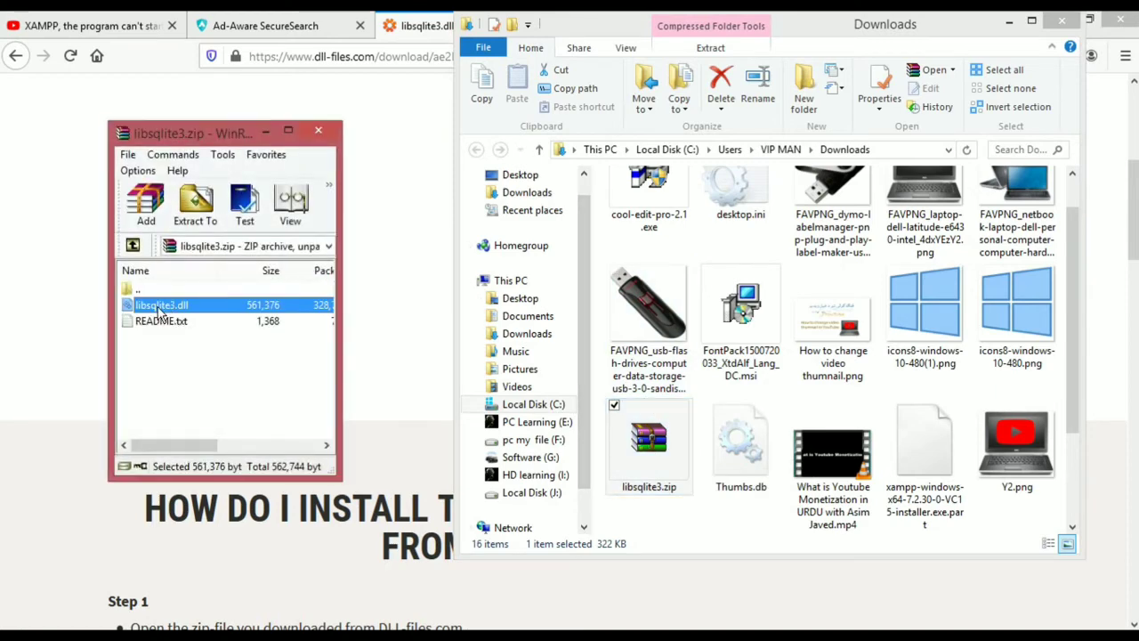
pyautogui.click(194, 203)
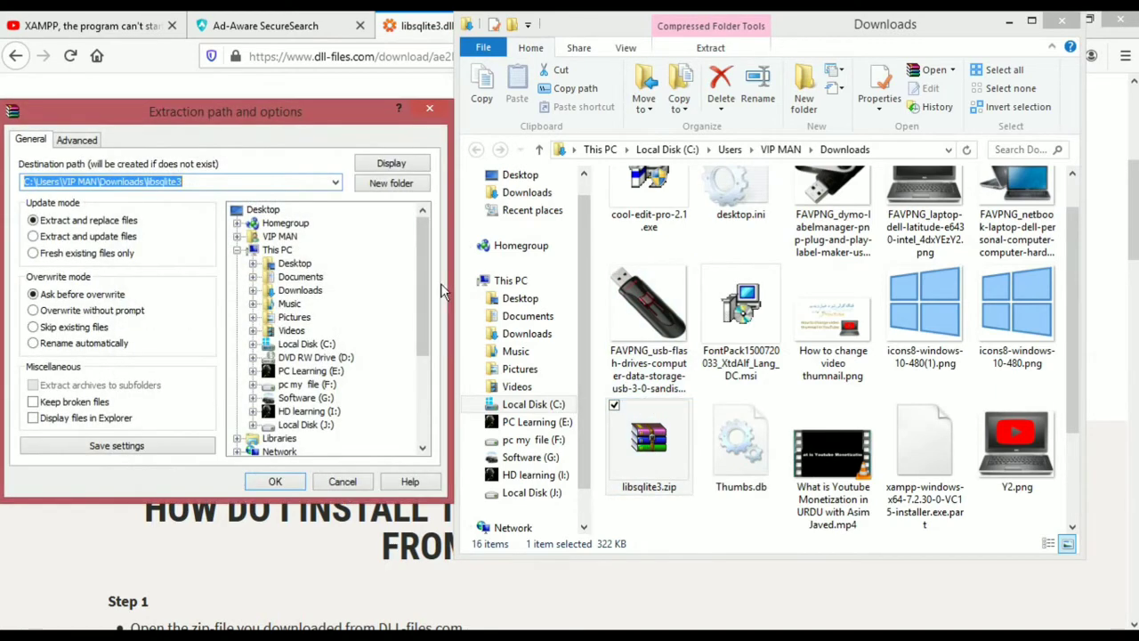
pyautogui.click(263, 212)
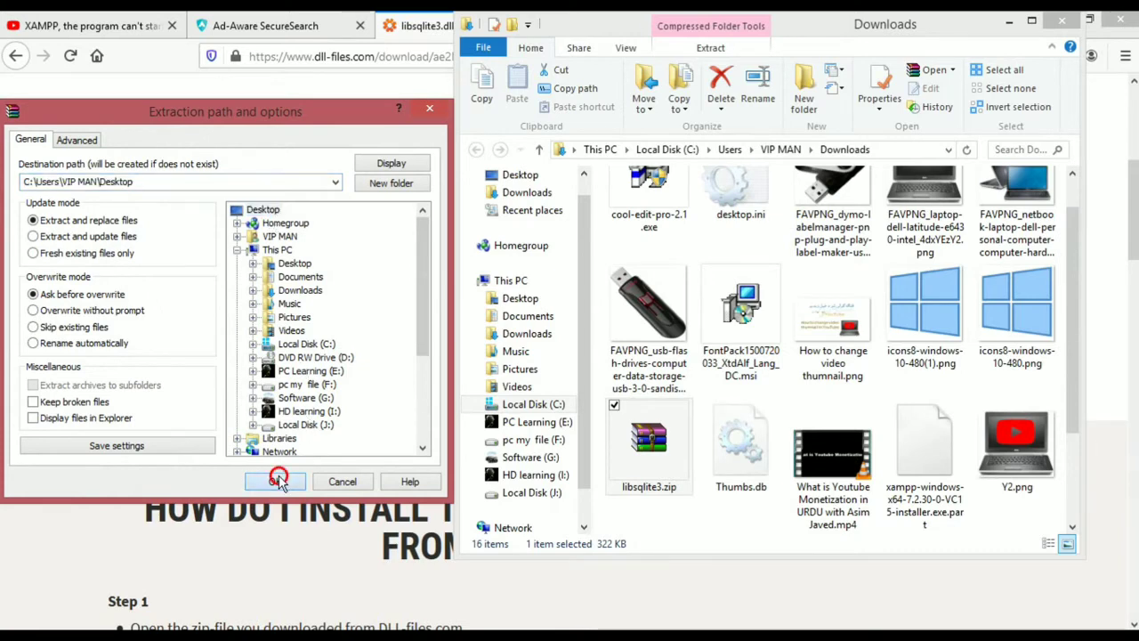
pyautogui.click(278, 481)
pyautogui.click(321, 131)
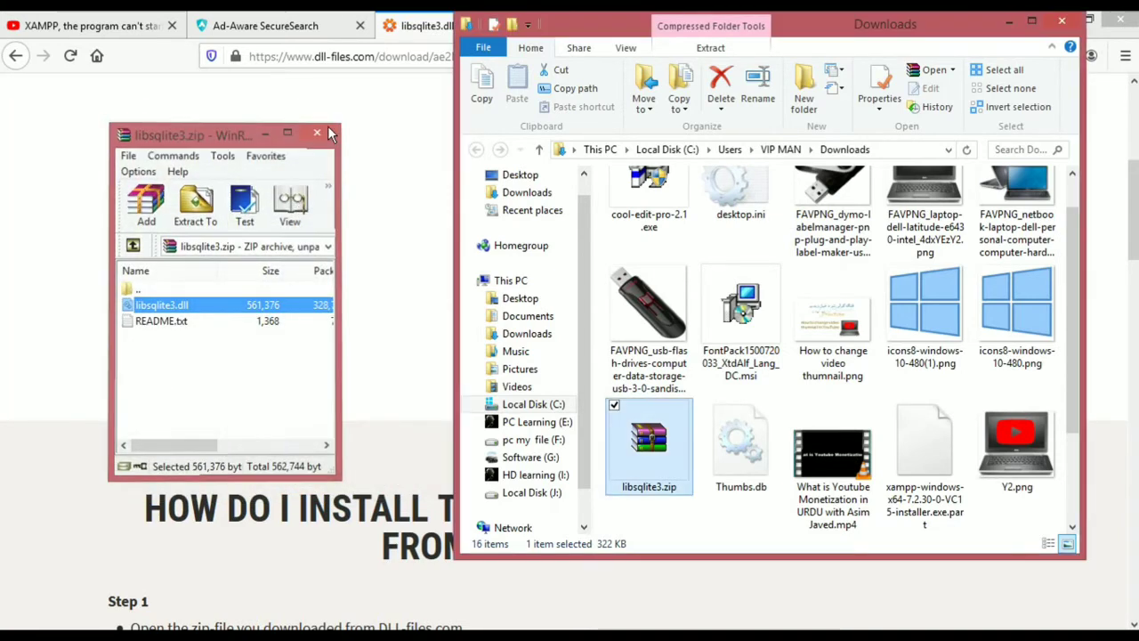
pyautogui.click(1069, 25)
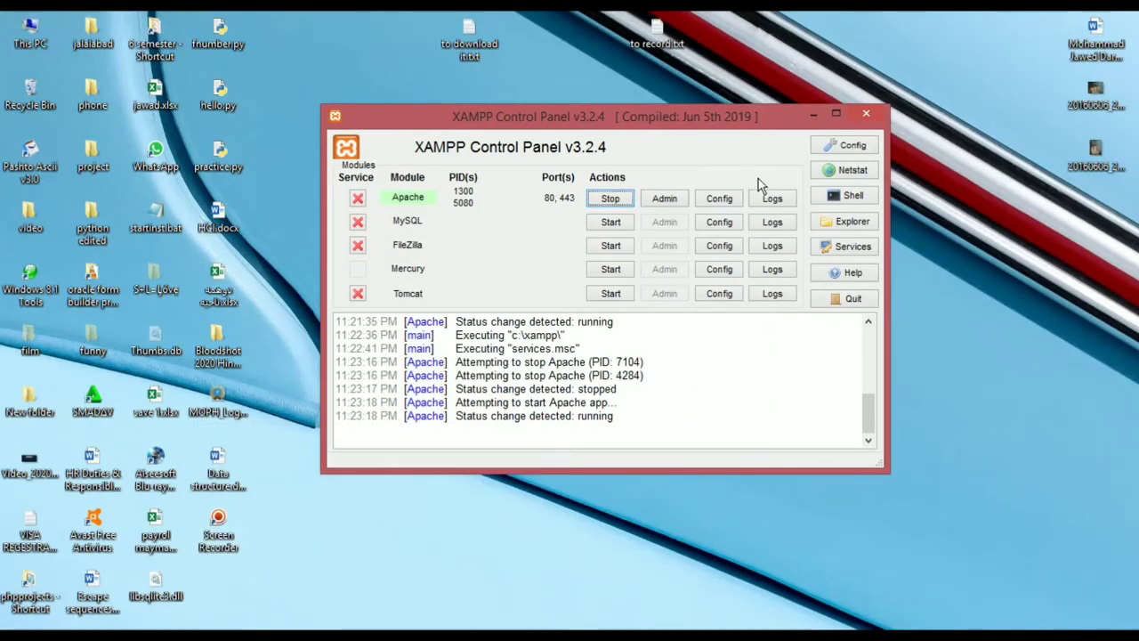
# - Close the XAMPP Control Panel window and quit its instance still running in the background
pyautogui.click(866, 113)
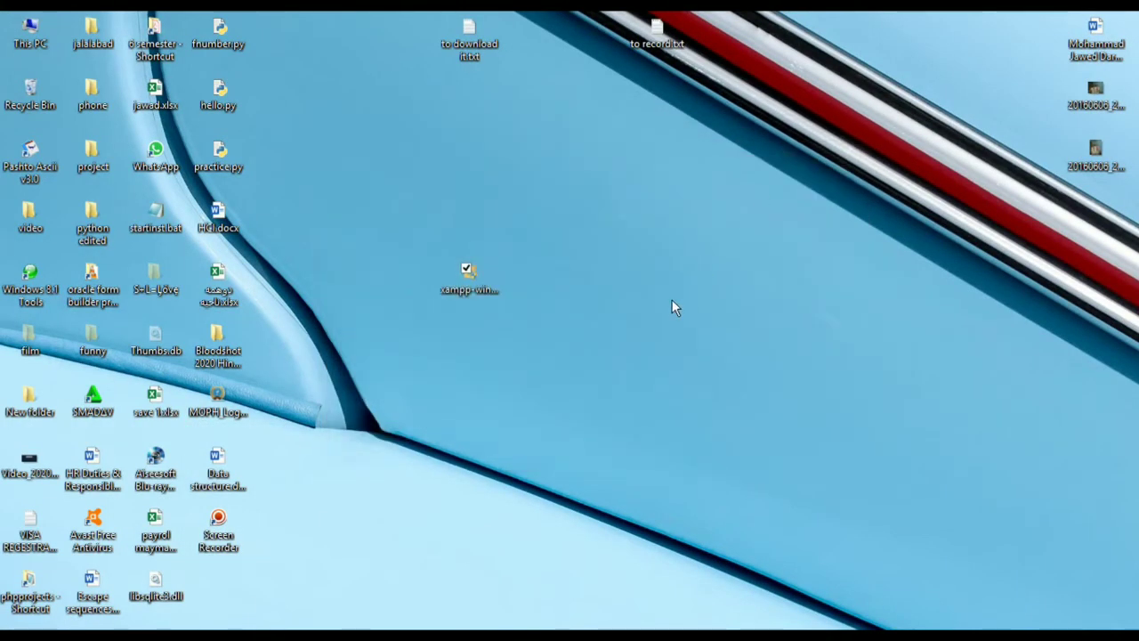
pyautogui.click(951, 635)
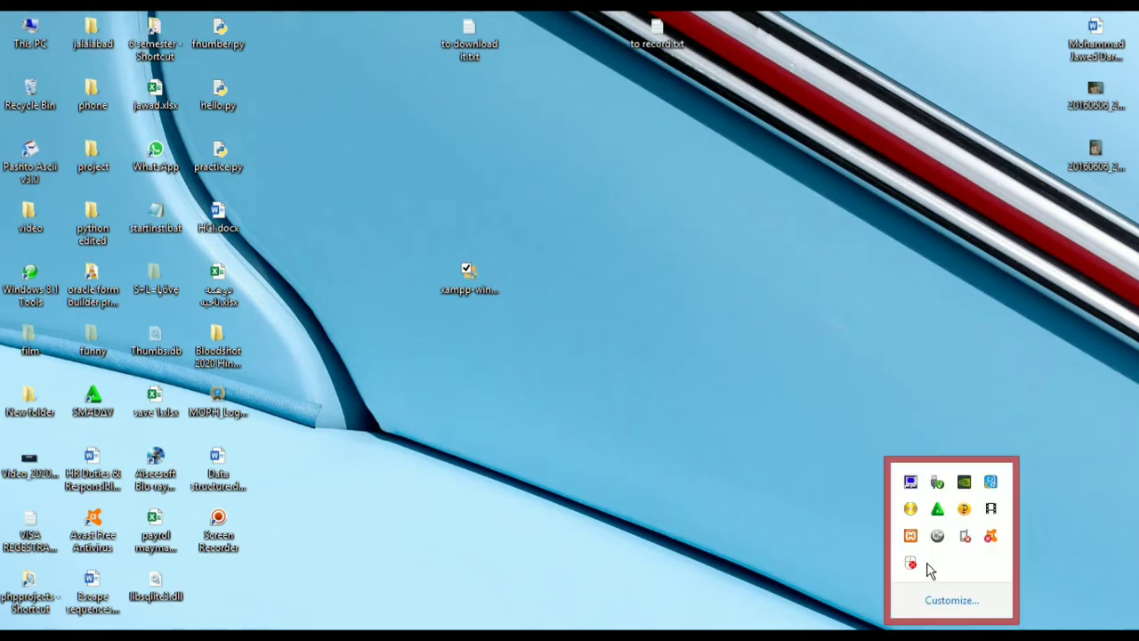
pyautogui.rightClick(910, 538)
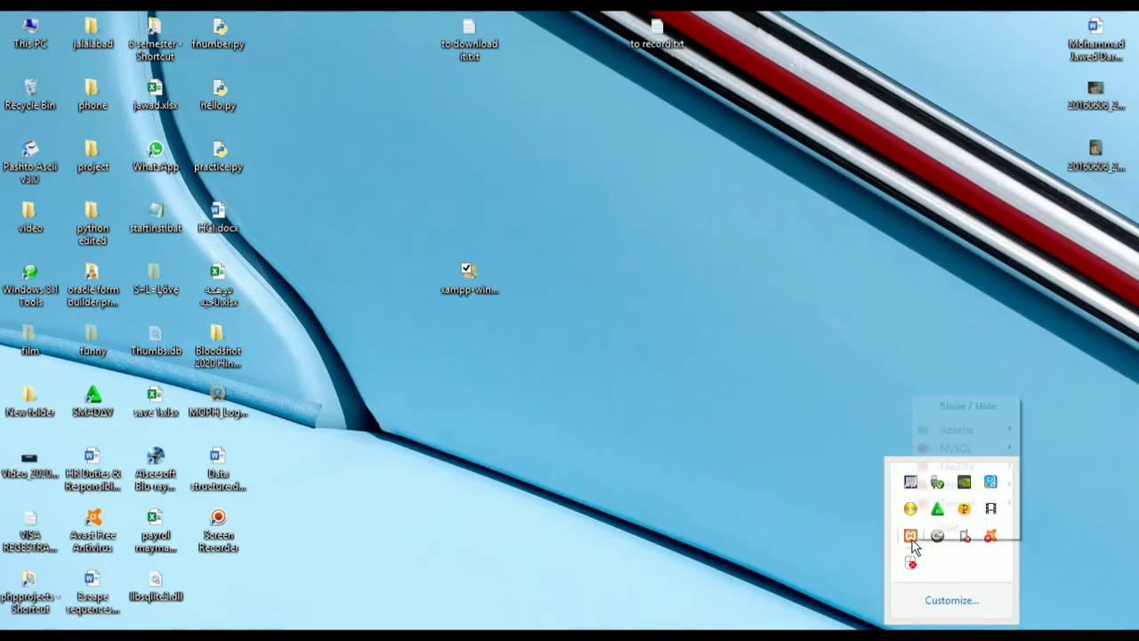
pyautogui.click(932, 531)
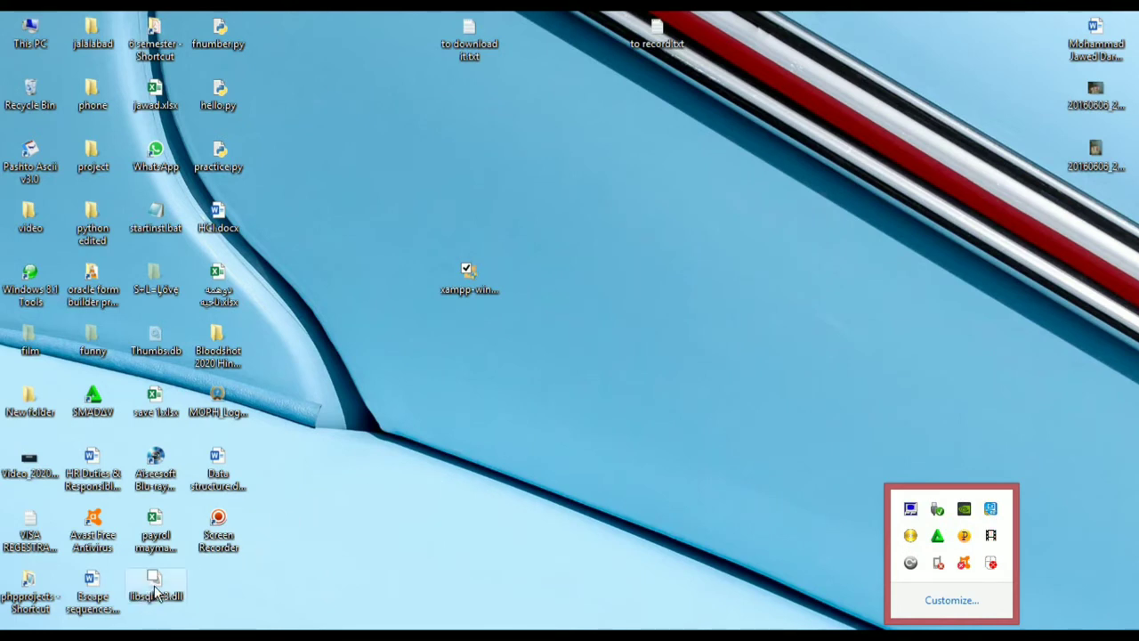
# - Move libsqlite3.dll to an empty area of the Desktop and copy the file
pyautogui.moveTo(150, 595); pyautogui.dragTo(376, 196)
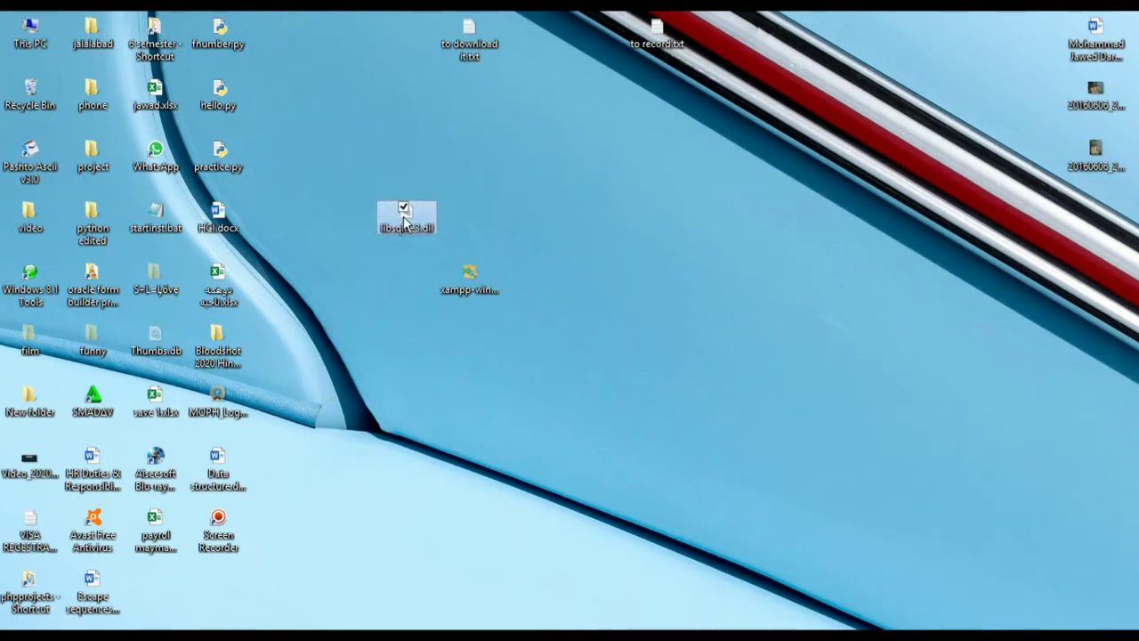
pyautogui.rightClick(404, 216)
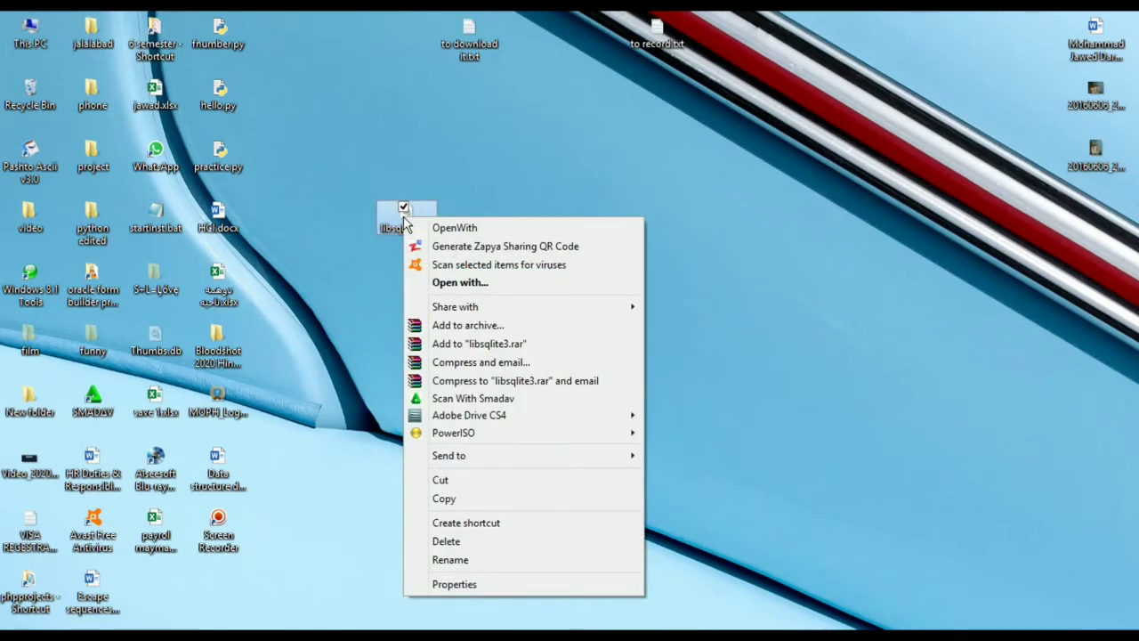
pyautogui.click(490, 501)
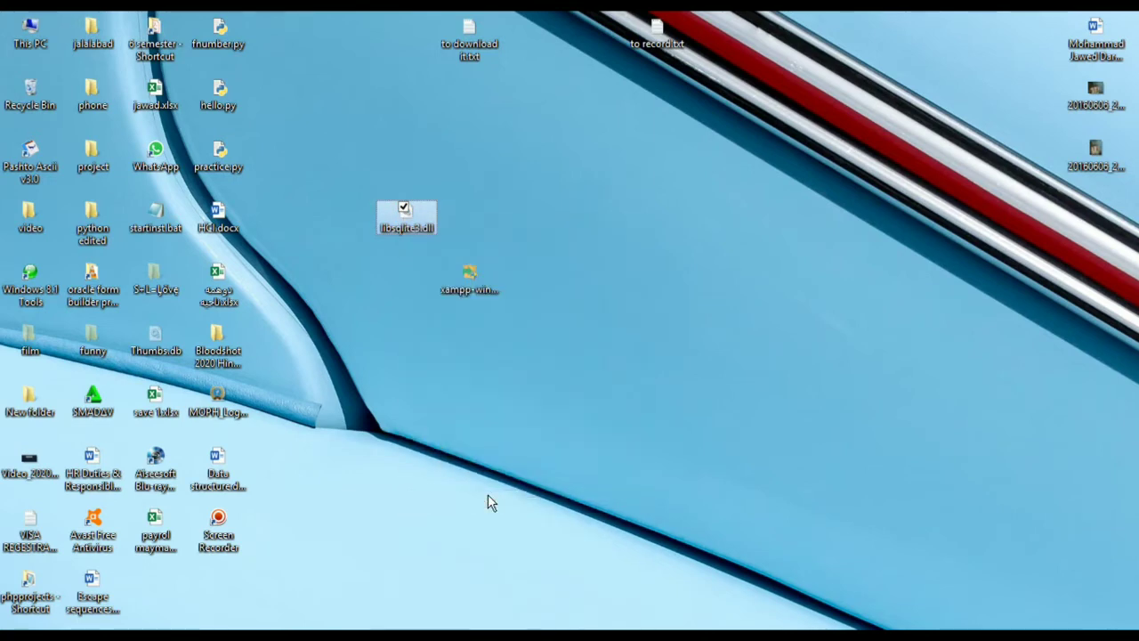
pyautogui.click(488, 501)
# - Open the C:\Windows\System32 folder in File Explorer
pyautogui.press('super+e')
pyautogui.click(750, 402)
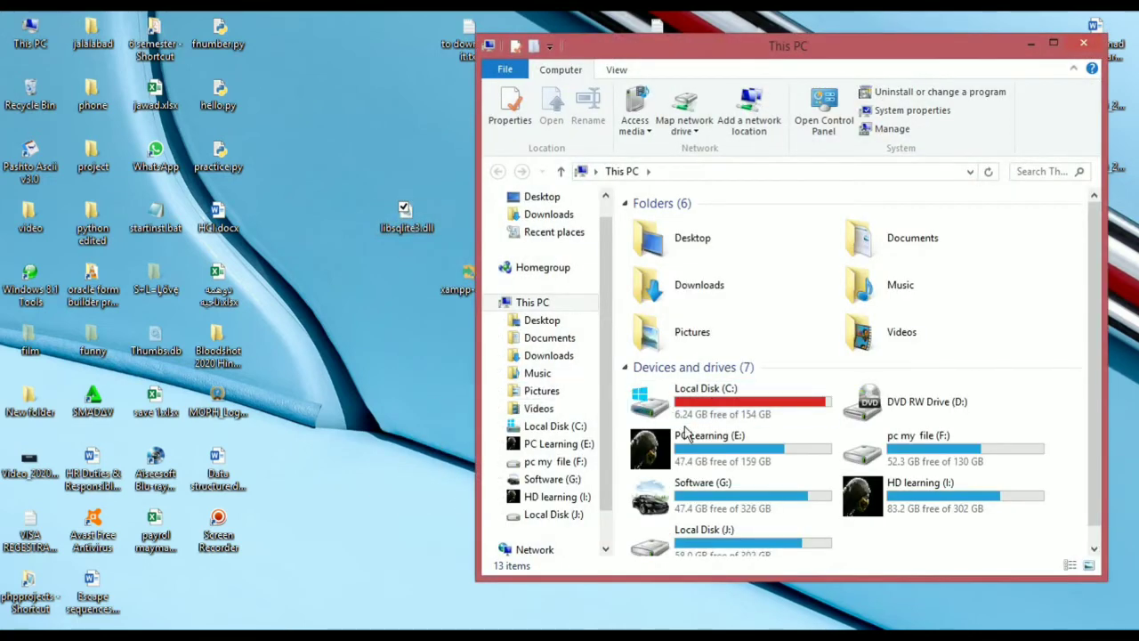
pyautogui.doubleClick(752, 407)
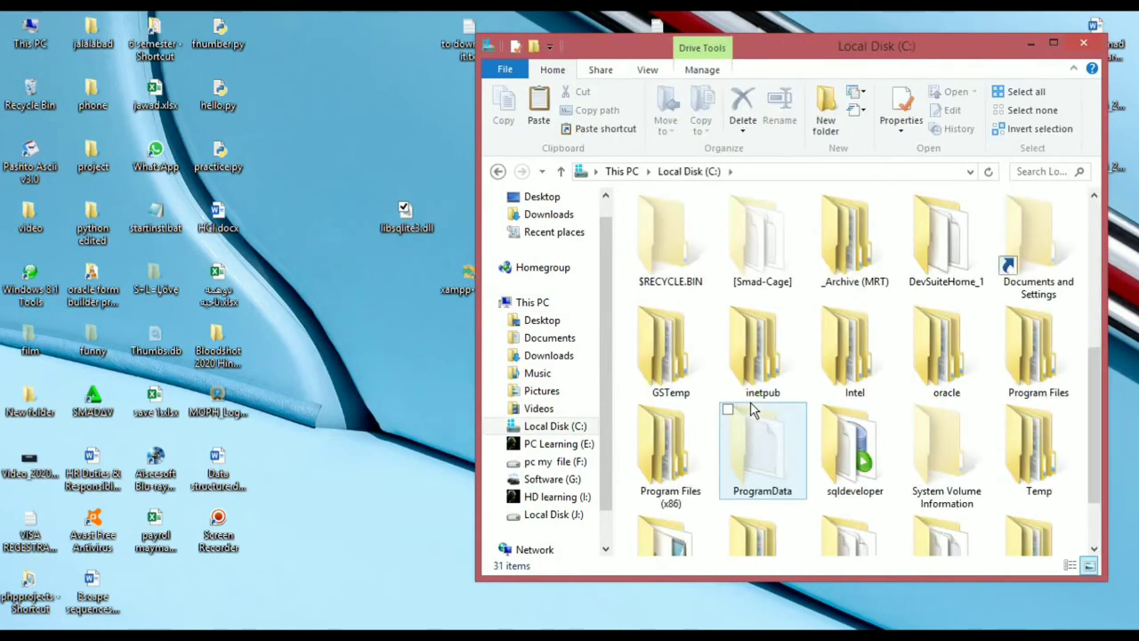
pyautogui.scroll(-3, 750, 408)
pyautogui.click(888, 213)
pyautogui.doubleClick(861, 233)
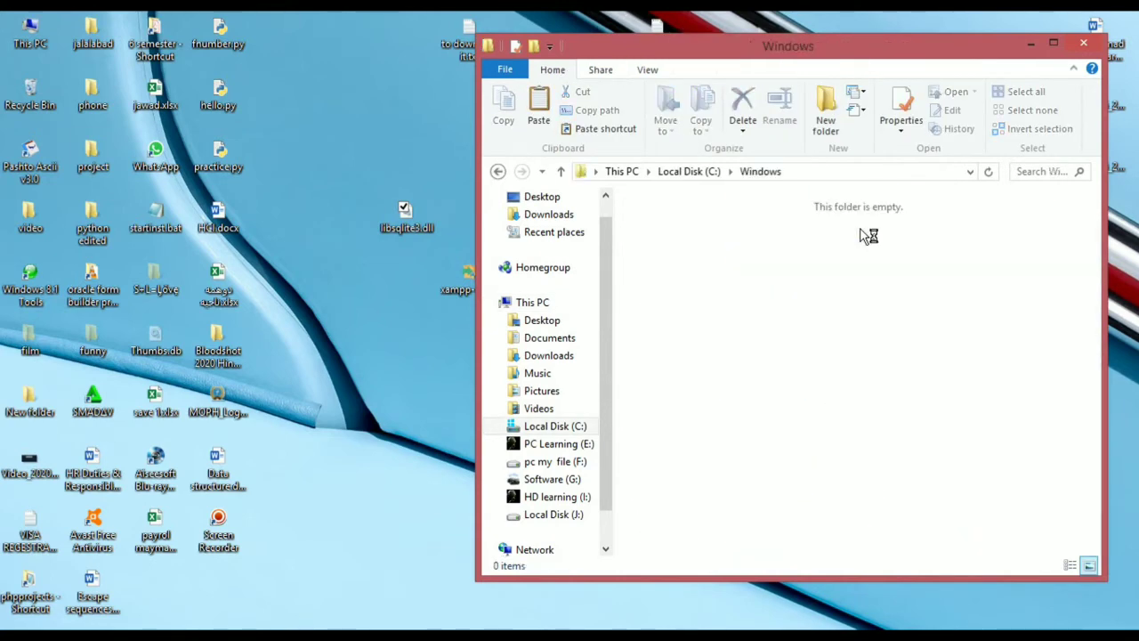
pyautogui.press('s')
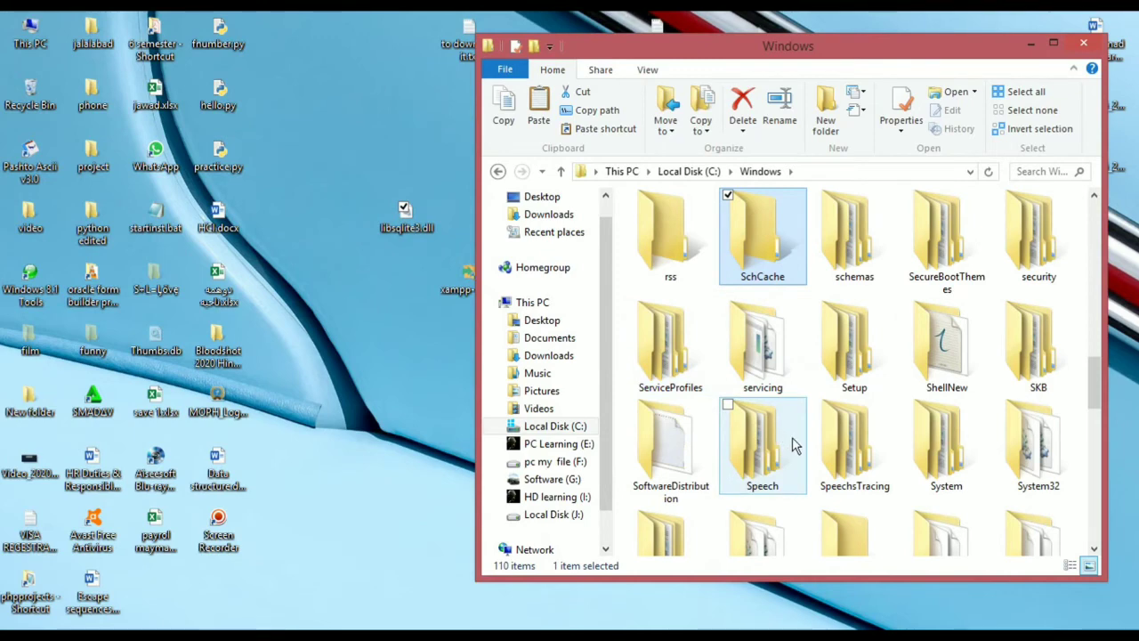
pyautogui.click(1020, 448)
pyautogui.doubleClick(1021, 448)
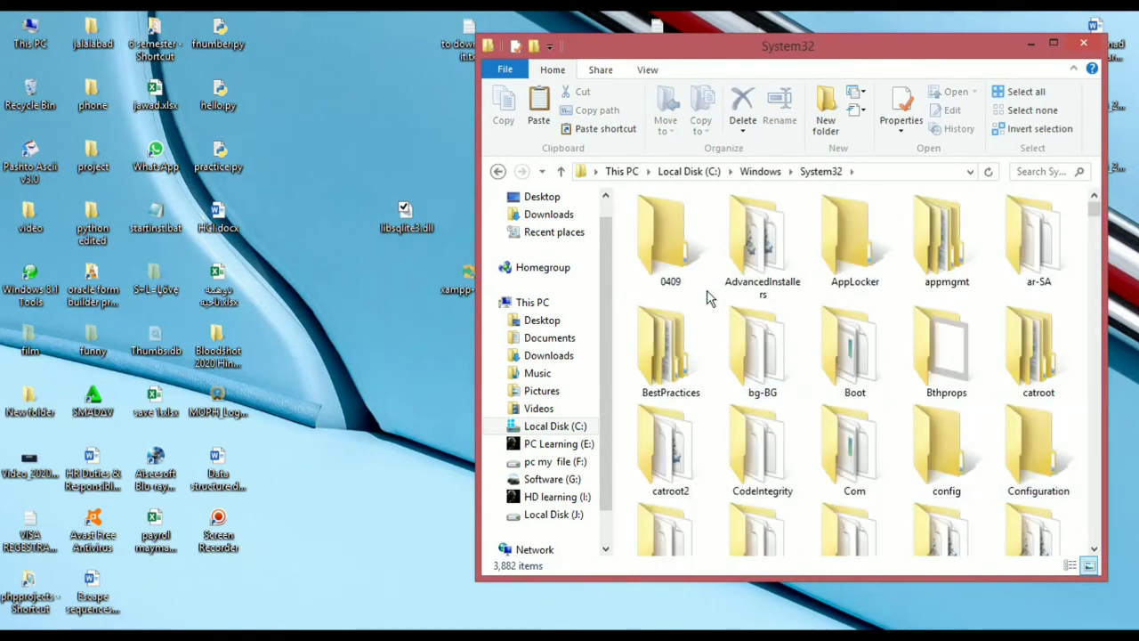
# - Paste libsqlite3.dll into System32 with administrator permission and close the folder window
pyautogui.rightClick(707, 291)
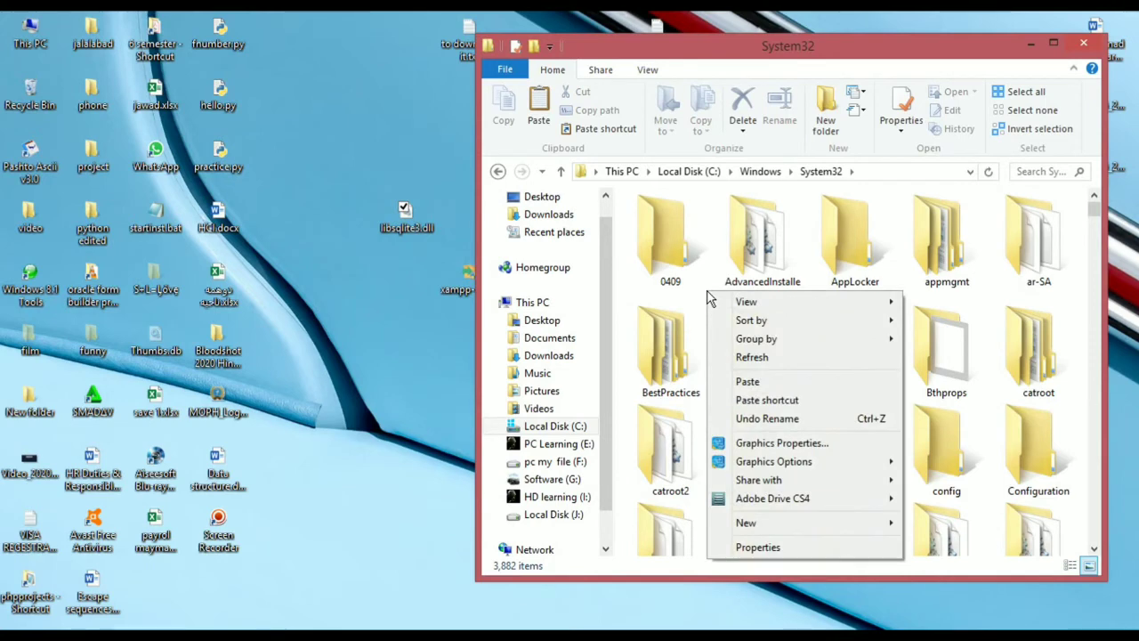
pyautogui.click(747, 382)
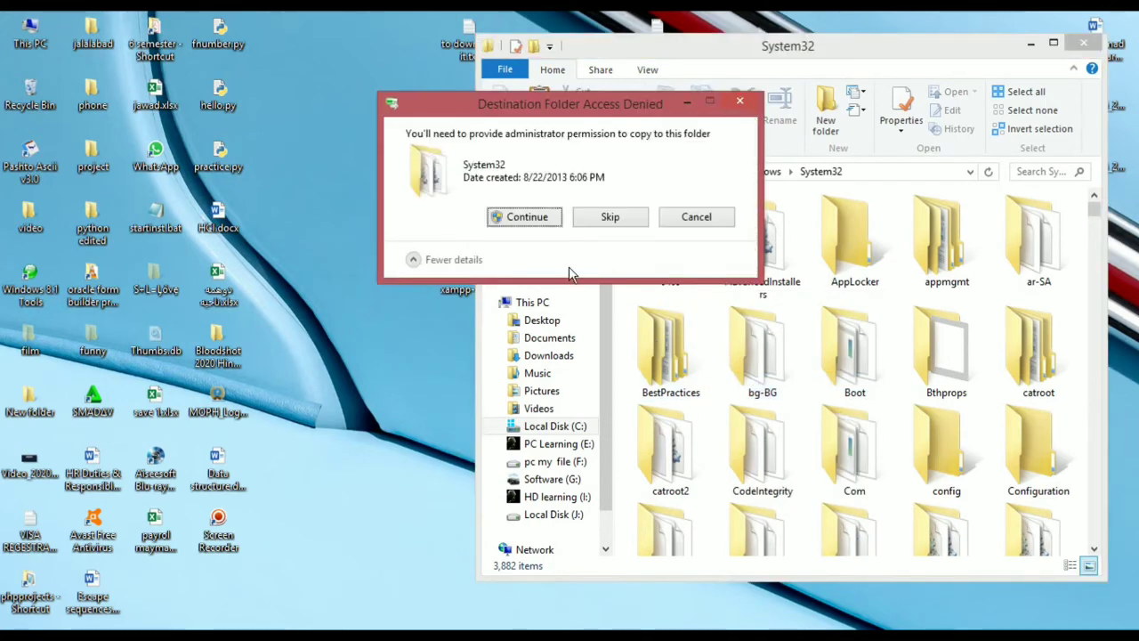
pyautogui.click(527, 219)
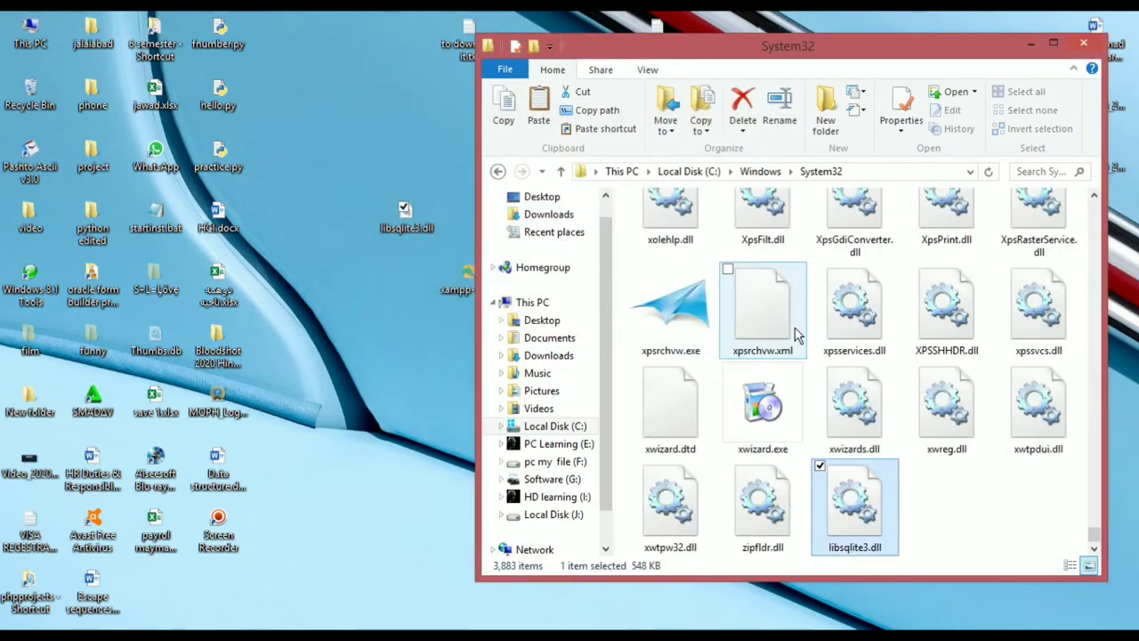
pyautogui.click(1083, 44)
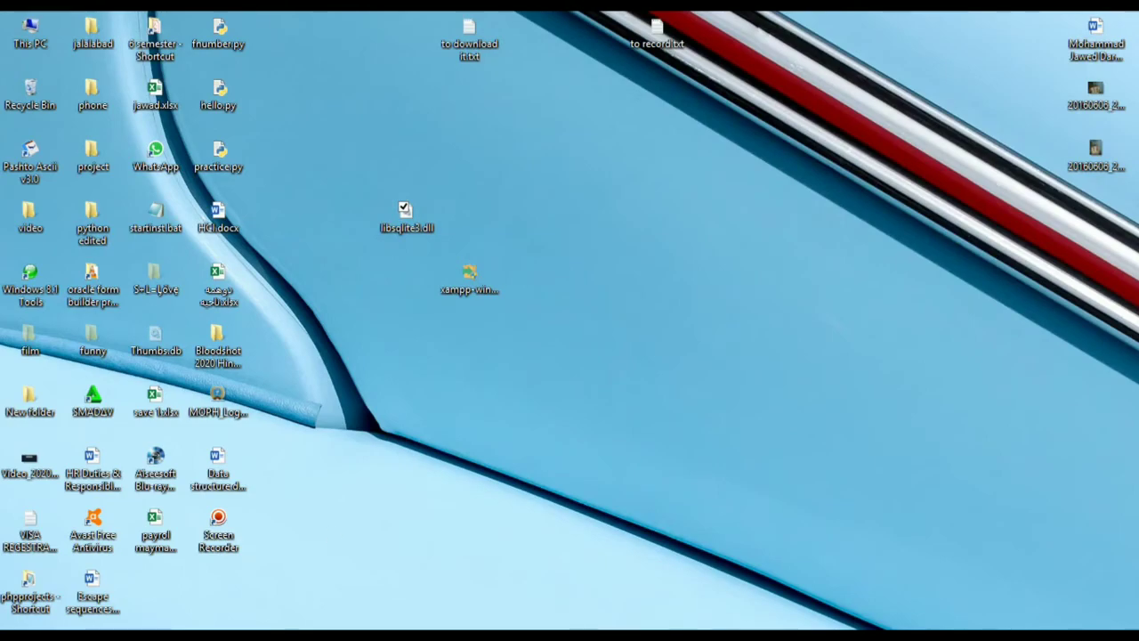
pyautogui.press('super')
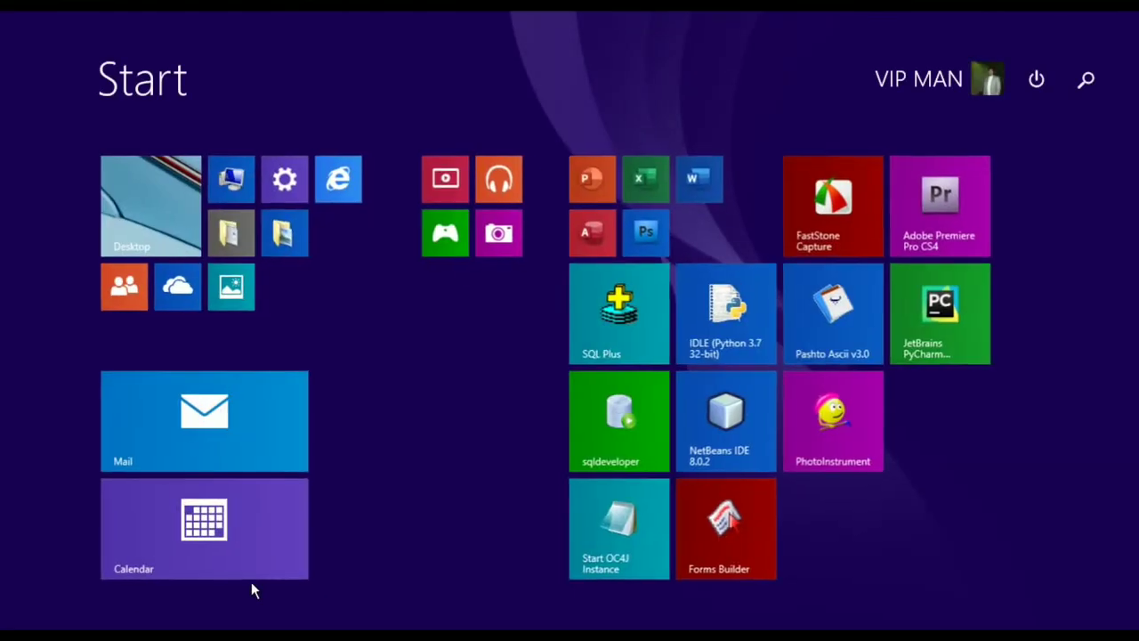
pyautogui.press('super')
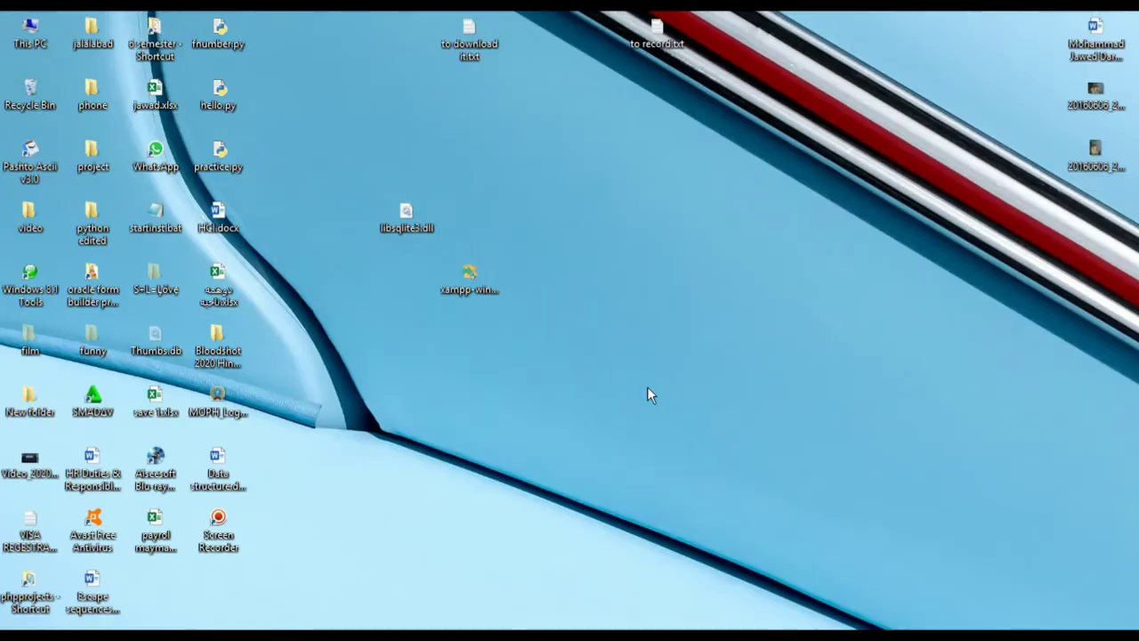
# - Open the xampp folder on Local Disk (C:) in a new File Explorer window
pyautogui.press('super+e')
pyautogui.click(303, 396)
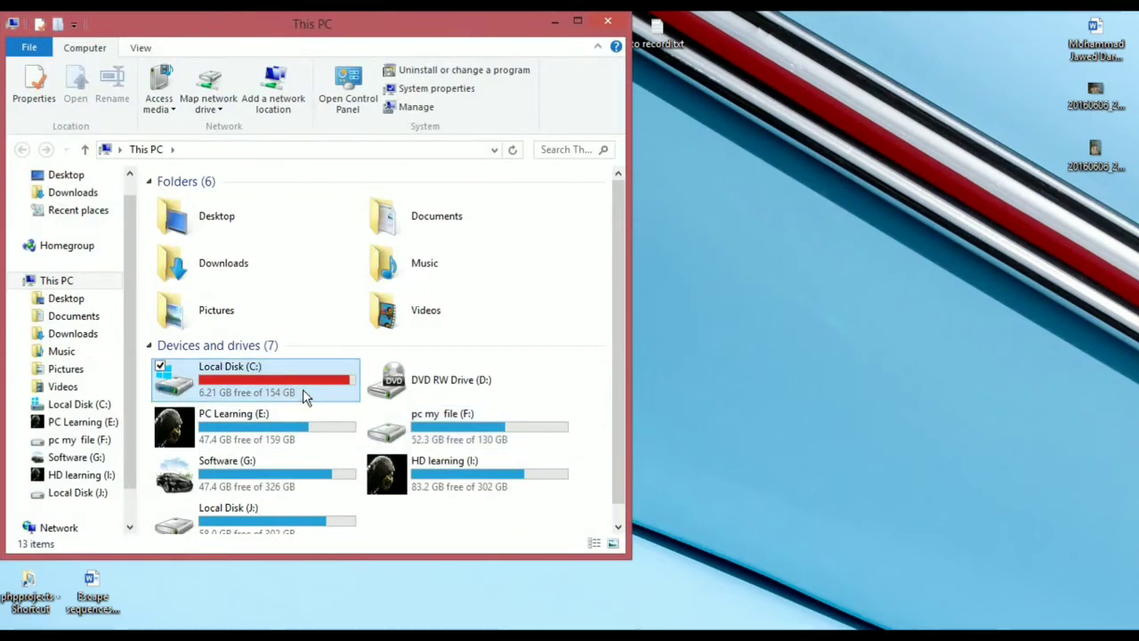
pyautogui.doubleClick(302, 396)
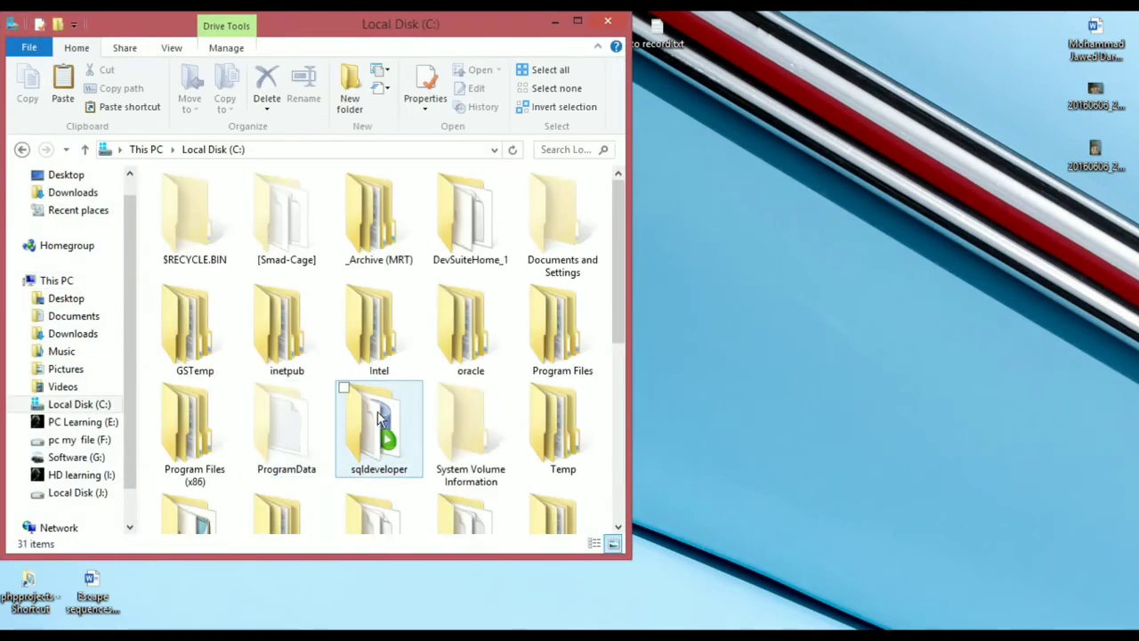
pyautogui.click(422, 474)
pyautogui.scroll(-5, 422, 474)
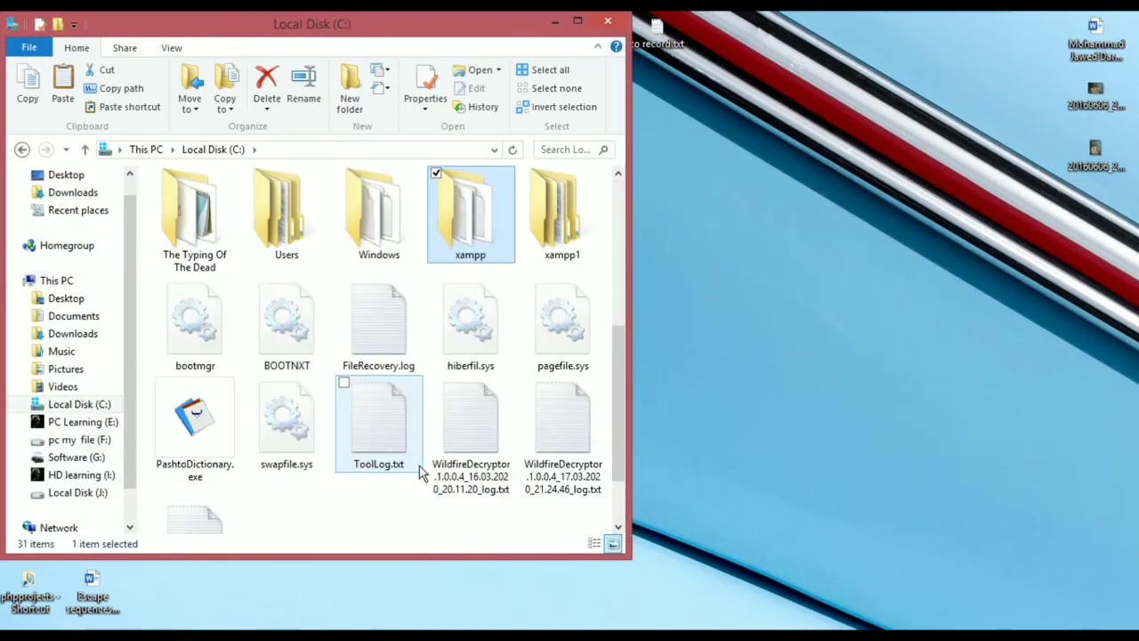
pyautogui.click(436, 256)
pyautogui.doubleClick(450, 244)
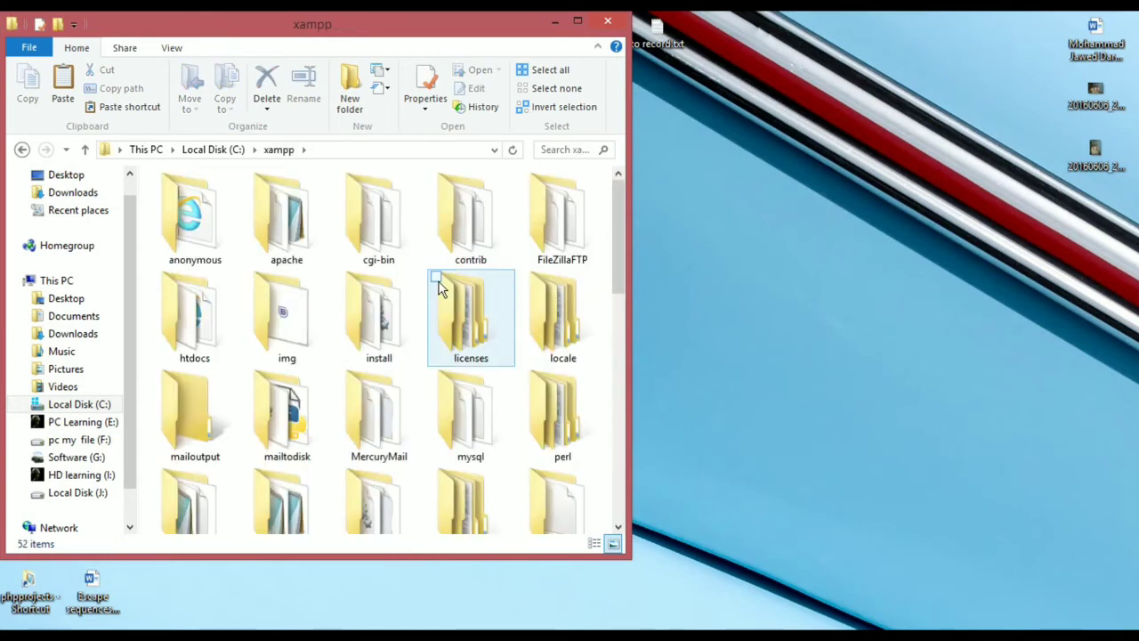
# - Find xampp-control.exe in the xampp folder and pin it to Start
pyautogui.press('Down')
pyautogui.press('Down')
pyautogui.press('Down')
pyautogui.press('Down')
pyautogui.press('Down')
pyautogui.press('Down')
pyautogui.press('Down')
pyautogui.press('Down')
pyautogui.press('Down')
pyautogui.press('Down')
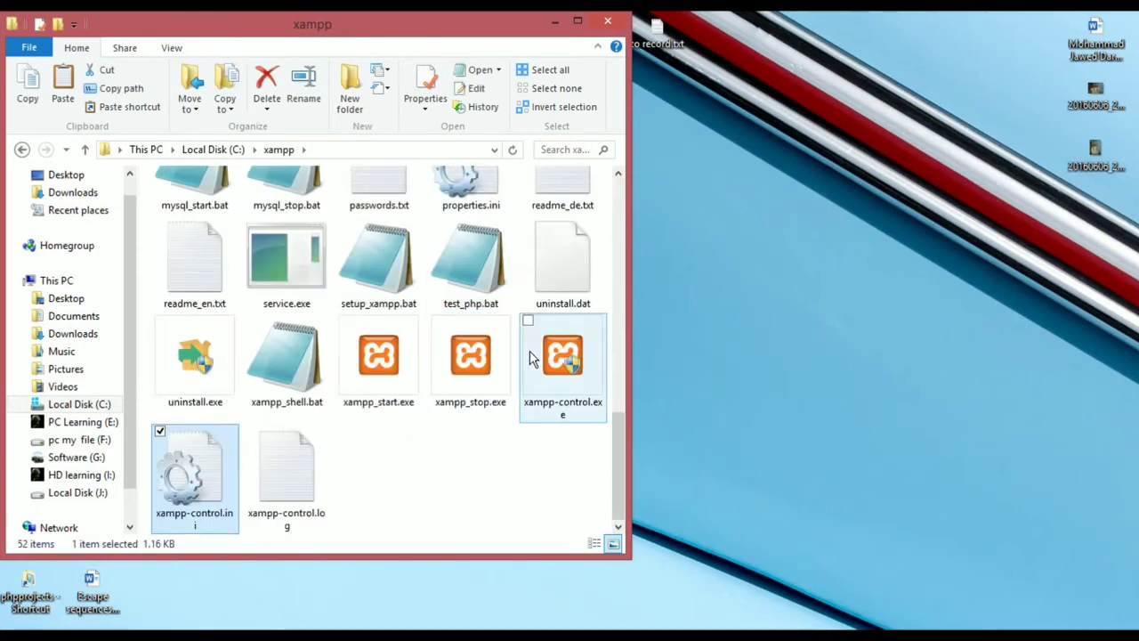
pyautogui.rightClick(557, 367)
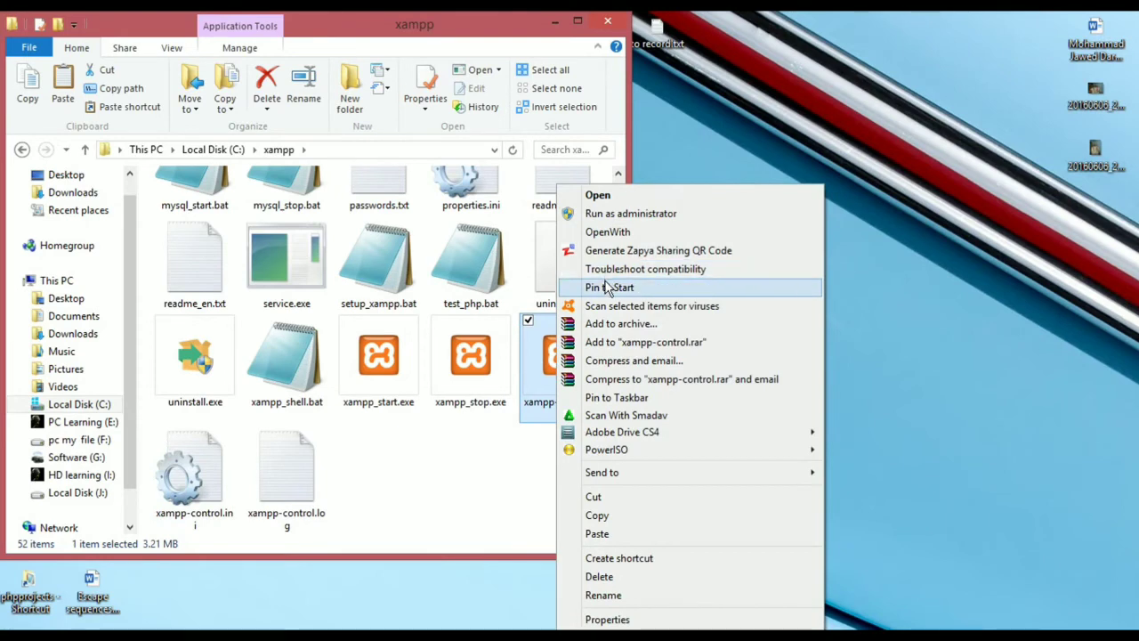
pyautogui.click(811, 122)
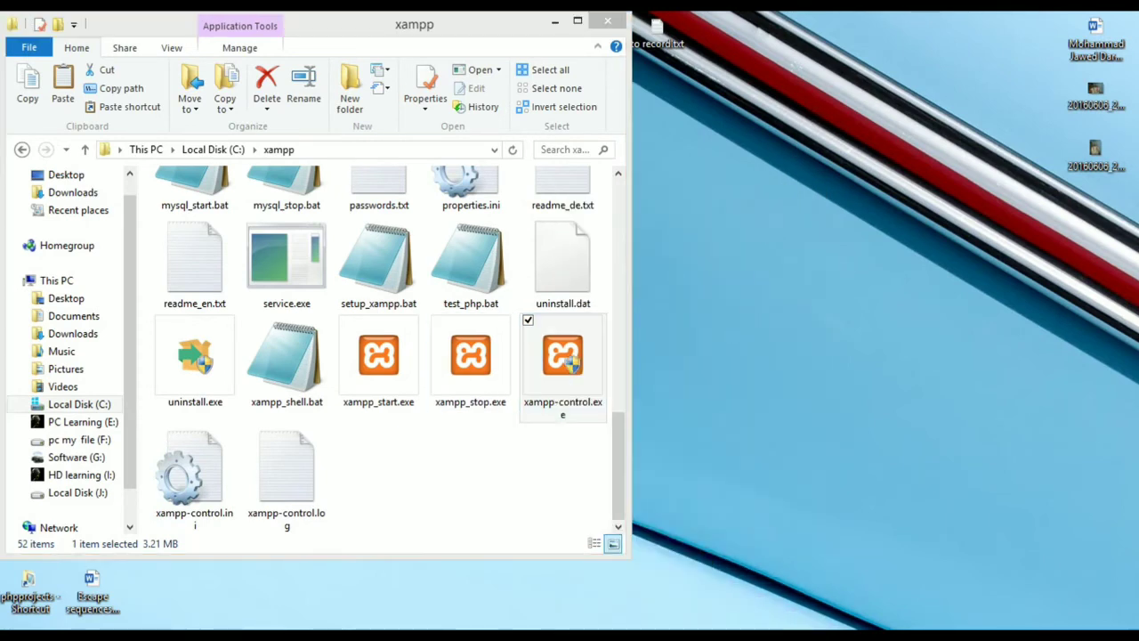
# - Launch xampp-control from the Start screen and restart the Apache module
pyautogui.press('super')
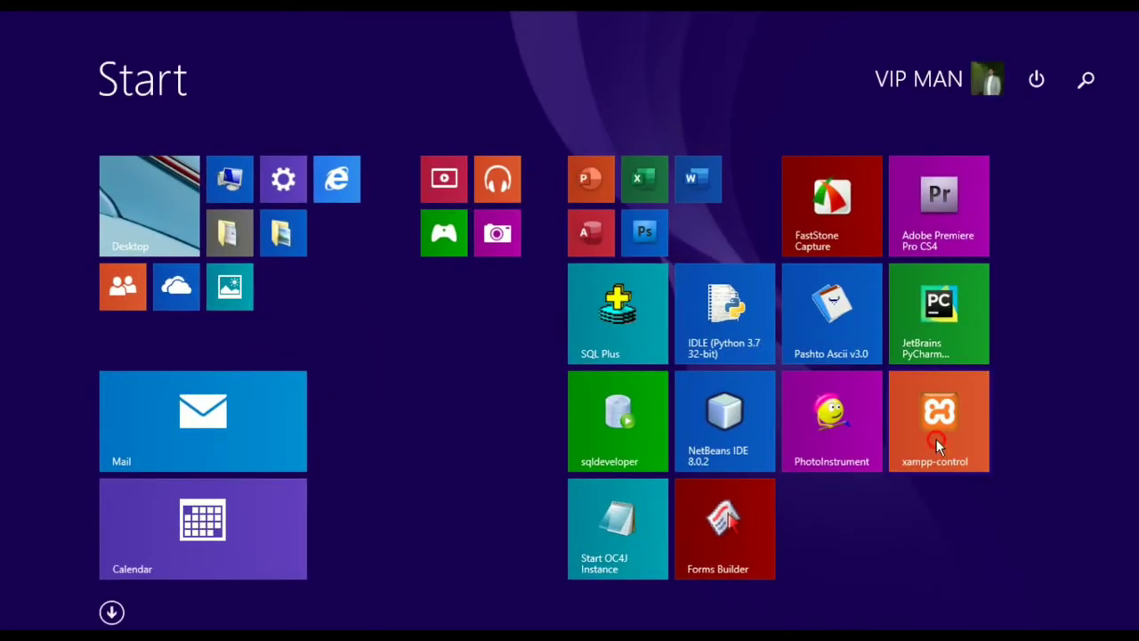
pyautogui.click(939, 418)
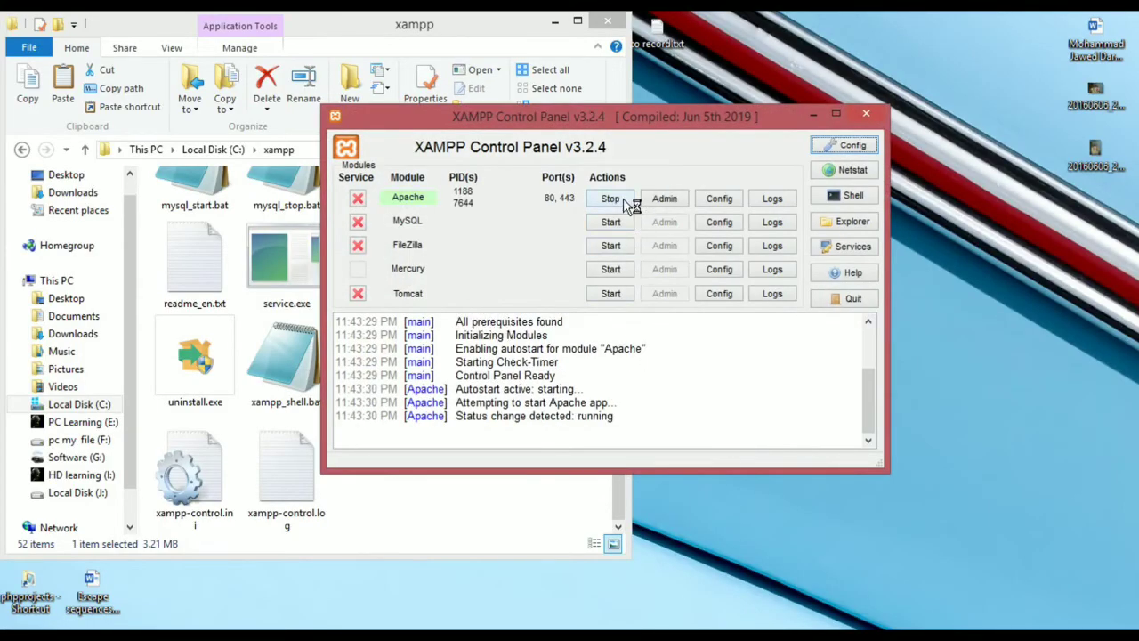
pyautogui.click(626, 202)
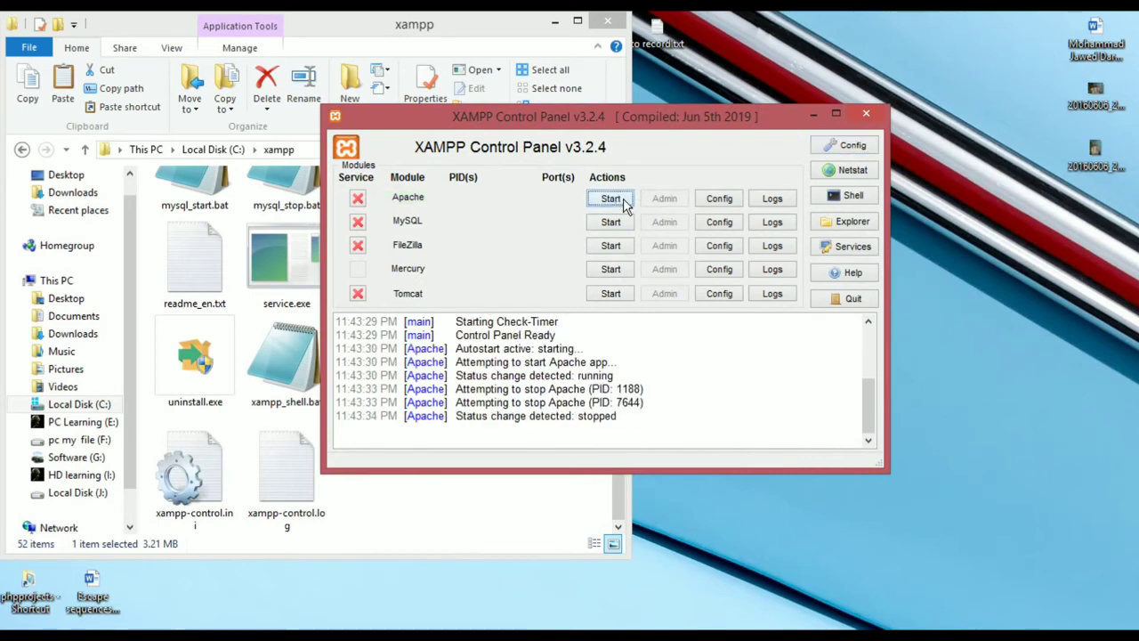
pyautogui.click(625, 202)
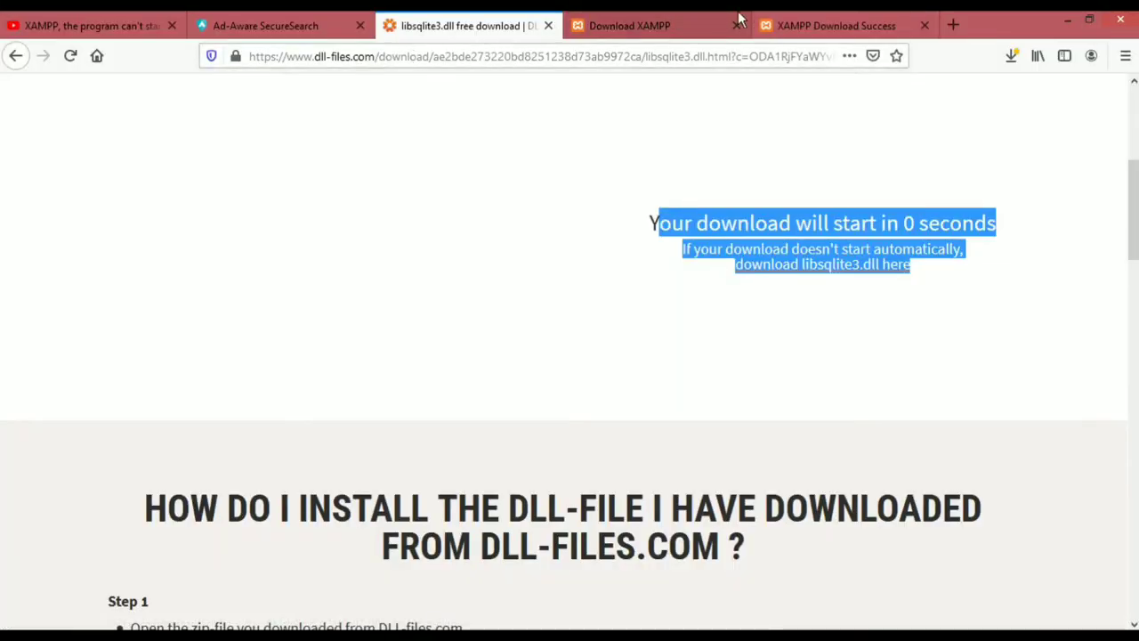
# - Open localhost in a new Firefox tab and look over the XAMPP welcome dashboard
pyautogui.click(953, 26)
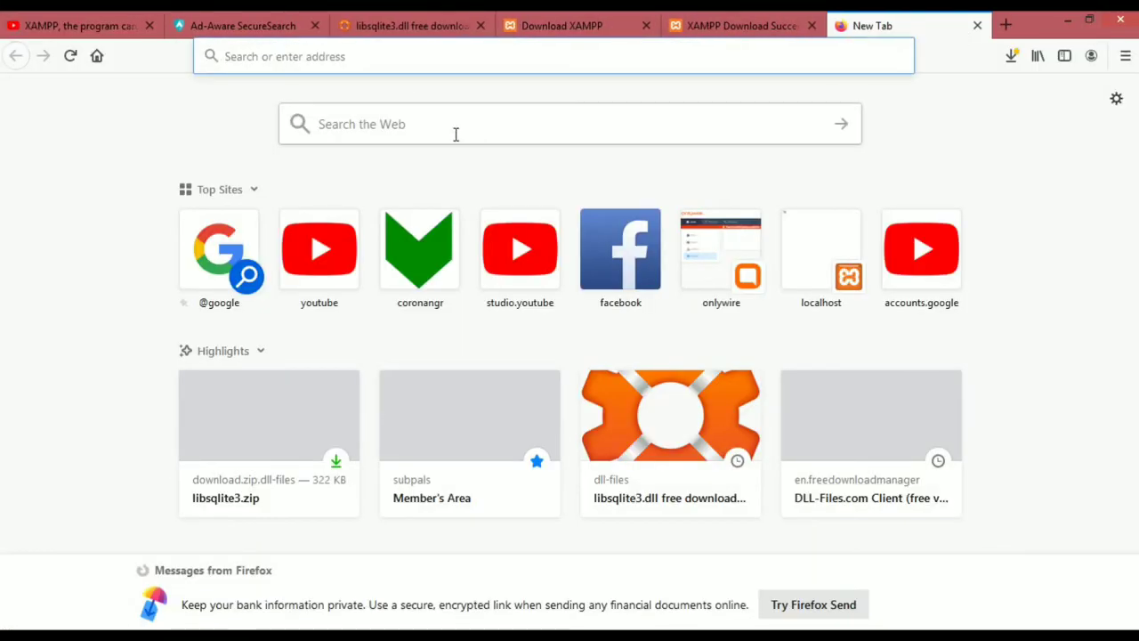
pyautogui.write('loca')
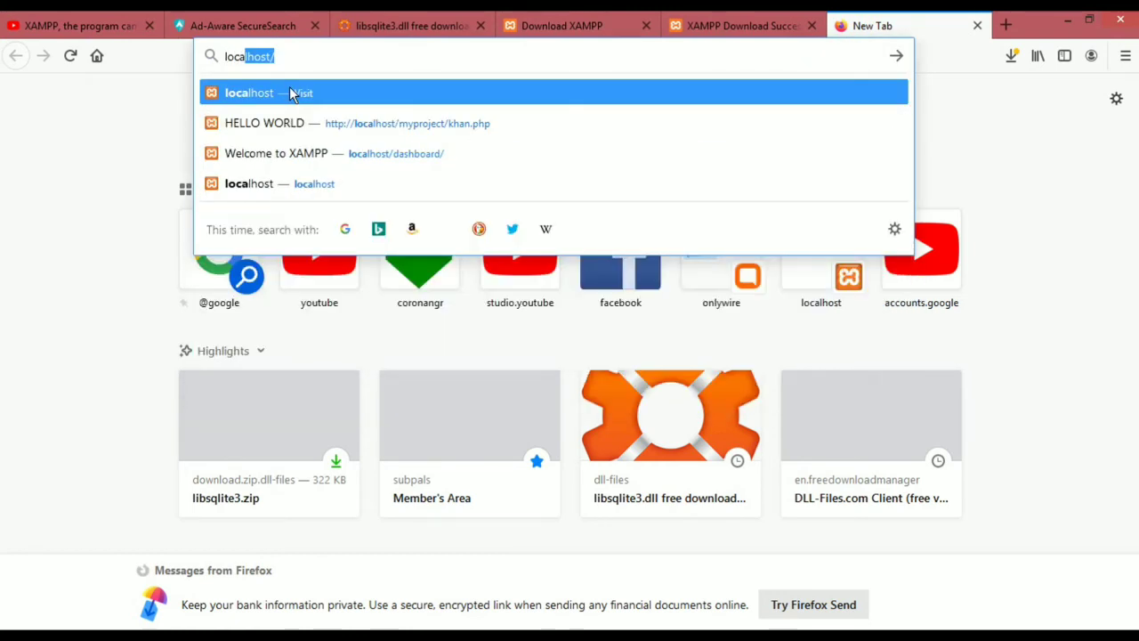
pyautogui.write('lhost')
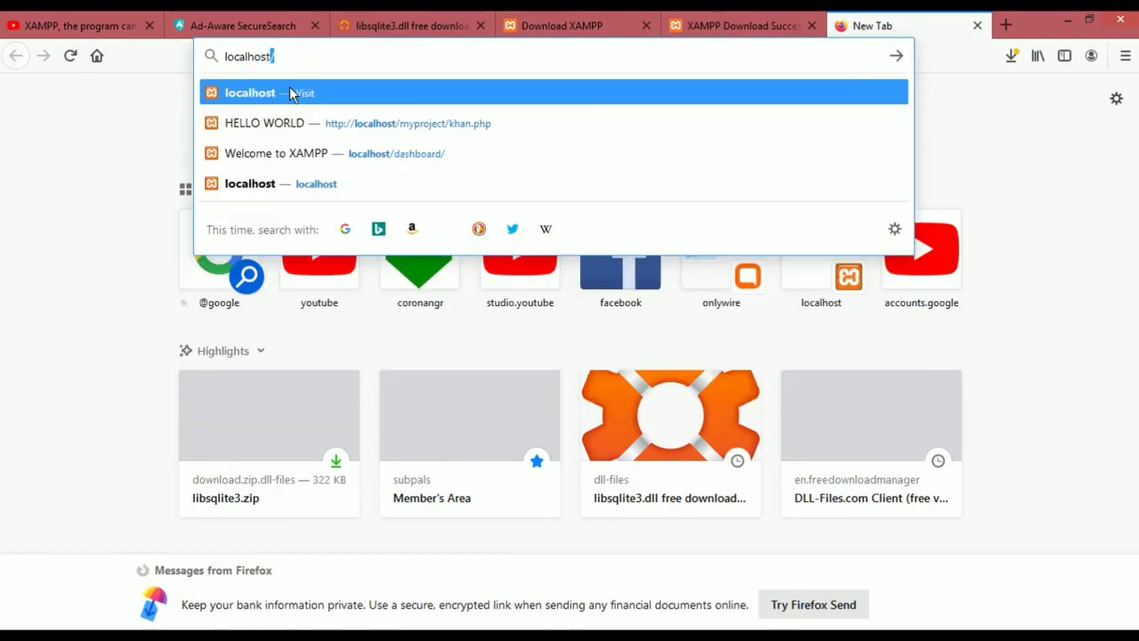
pyautogui.press('Return')
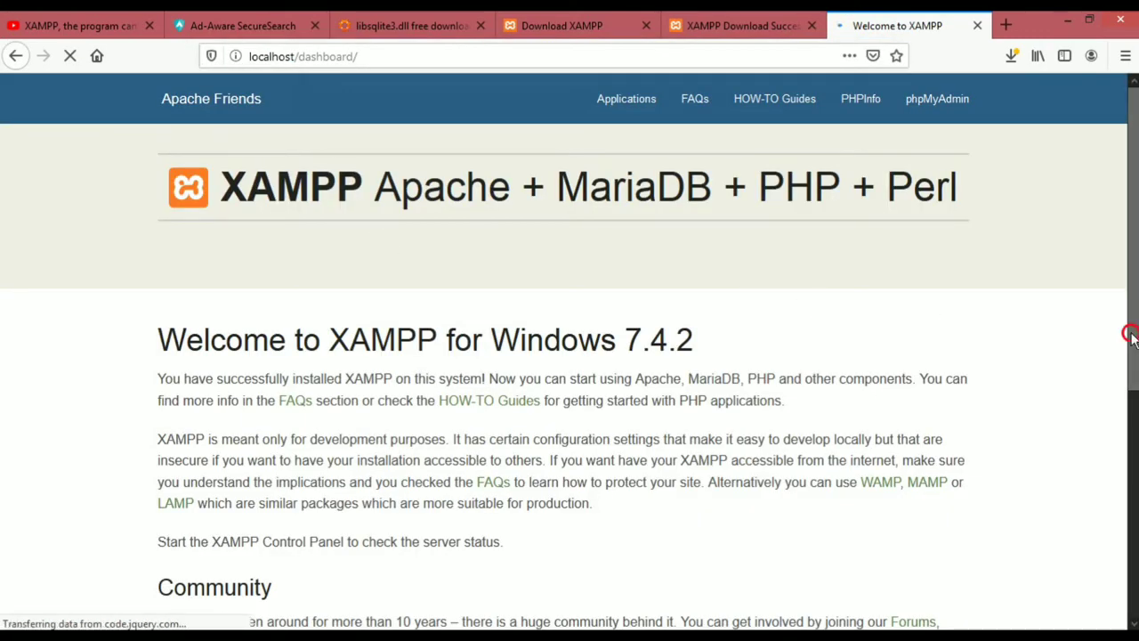
pyautogui.moveTo(1130, 335); pyautogui.dragTo(1125, 231)
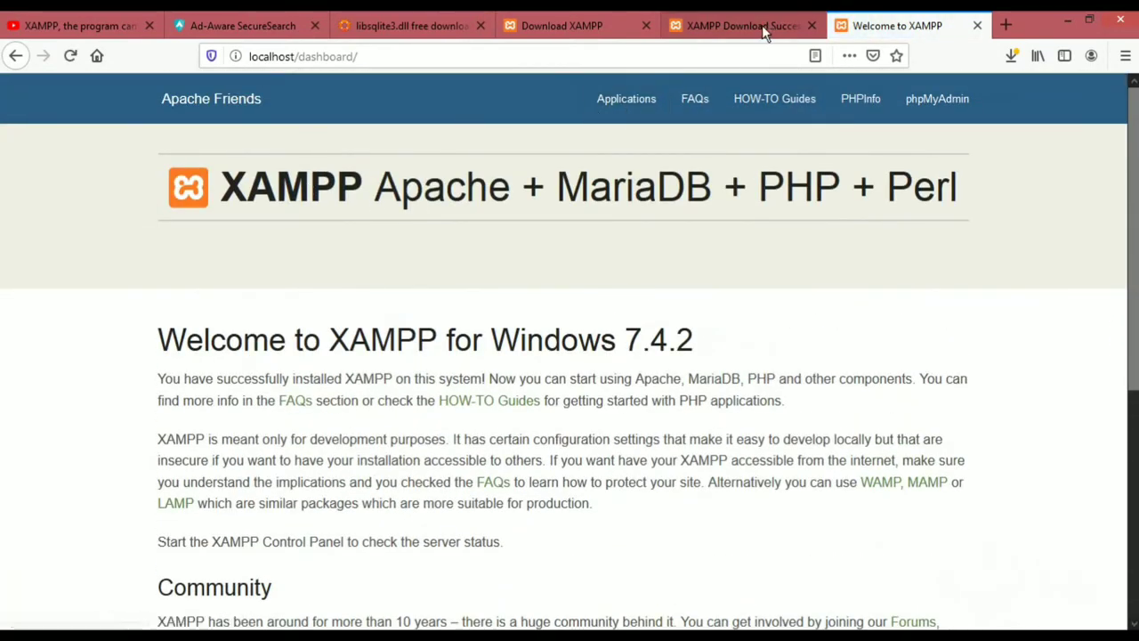
pyautogui.click(799, 27)
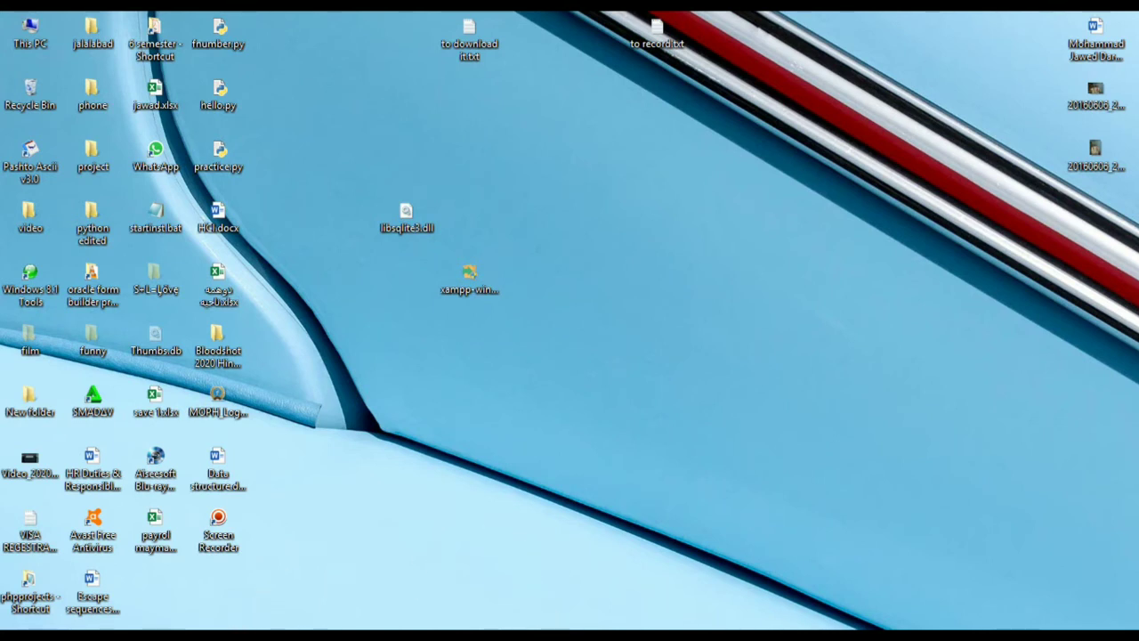
# - Switch to the File Explorer window showing the docs folder and go back up to C:\xampp
pyautogui.moveTo(240, 628)
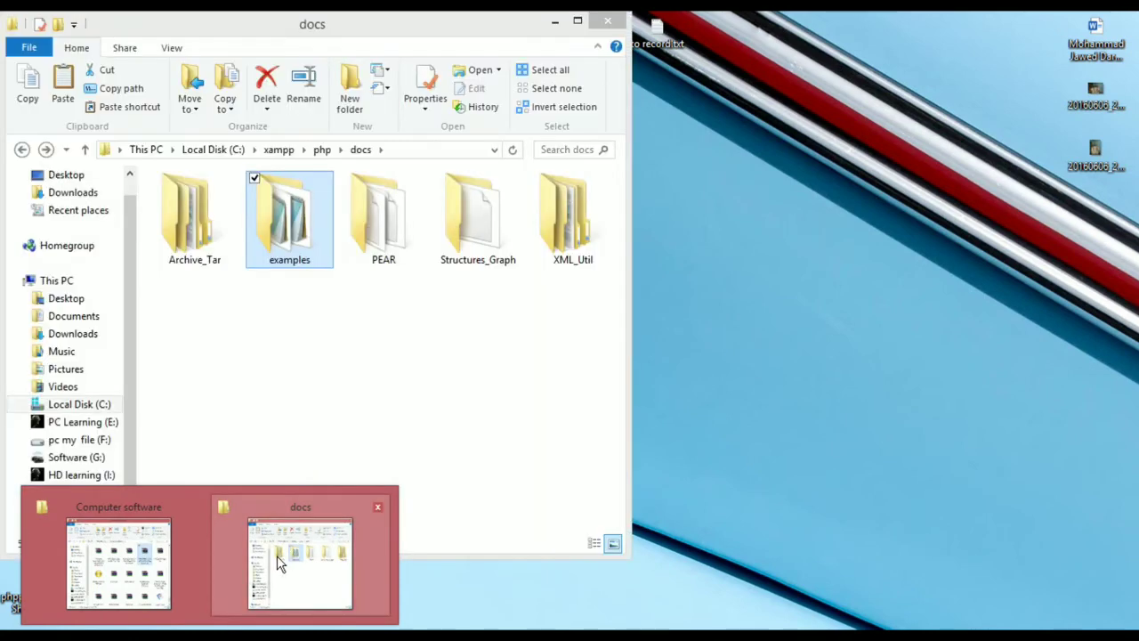
pyautogui.click(277, 555)
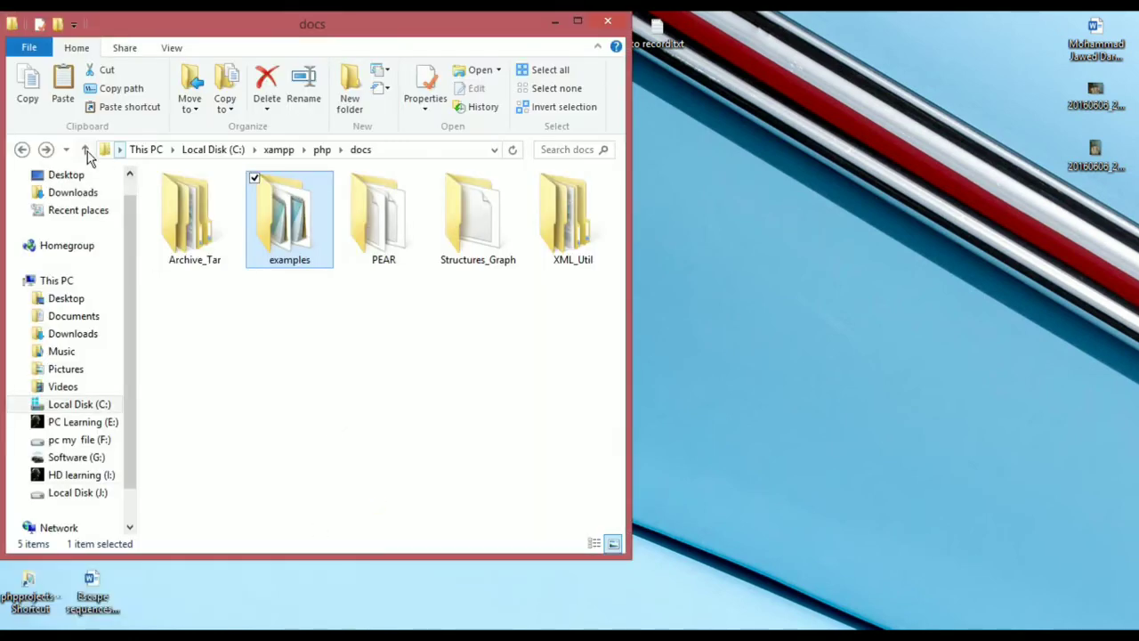
pyautogui.click(85, 150)
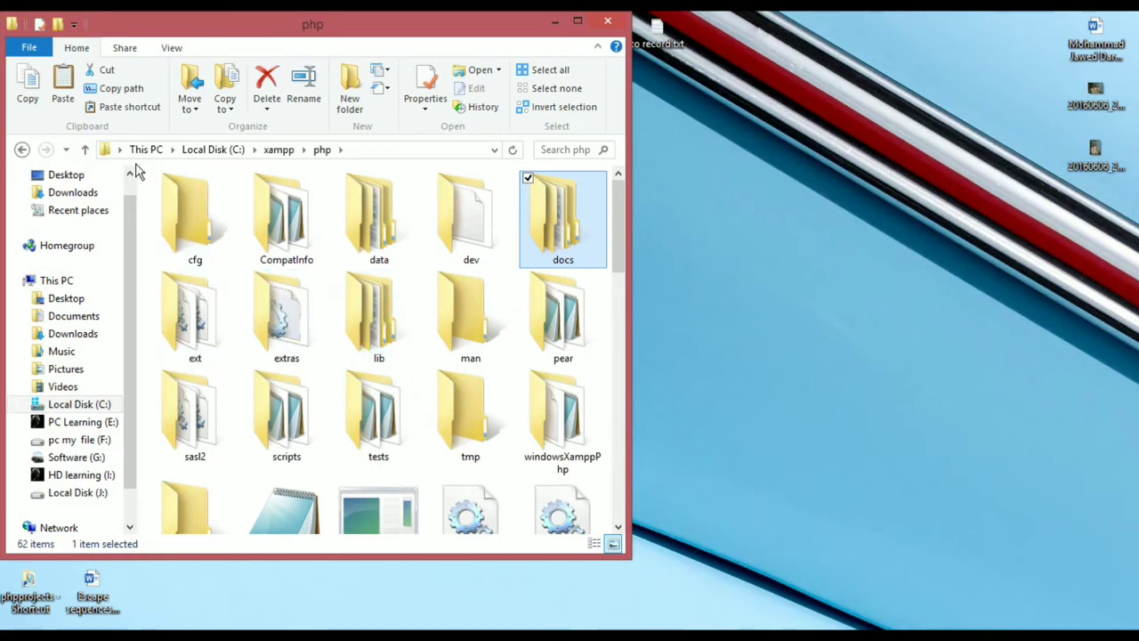
pyautogui.click(84, 150)
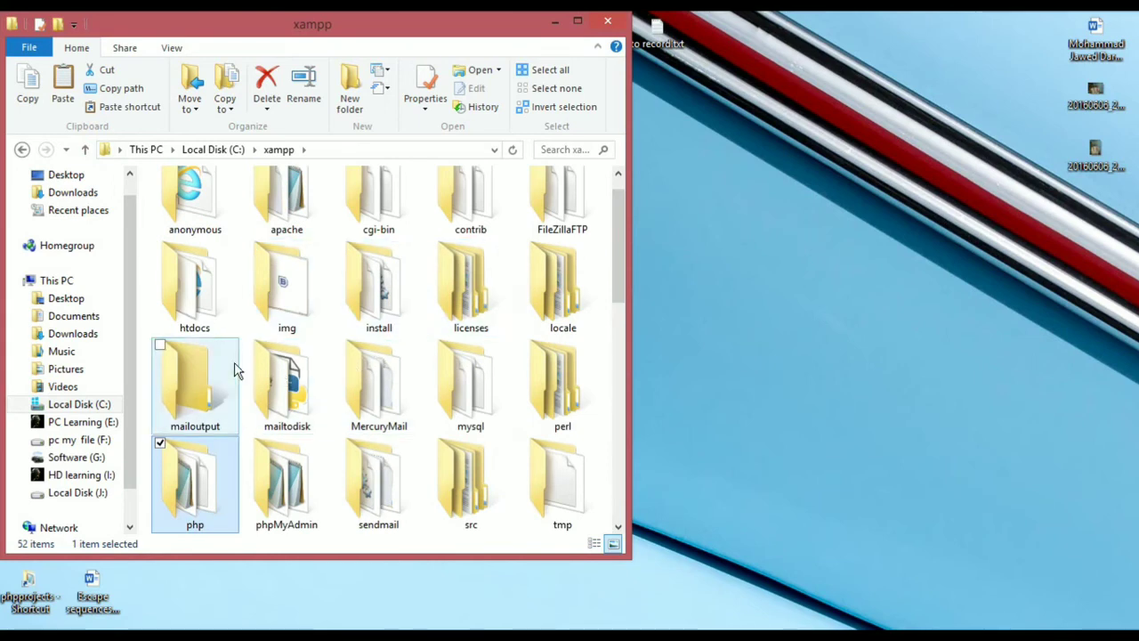
# - Create a new folder named project inside C:\xampp\htdocs
pyautogui.click(194, 307)
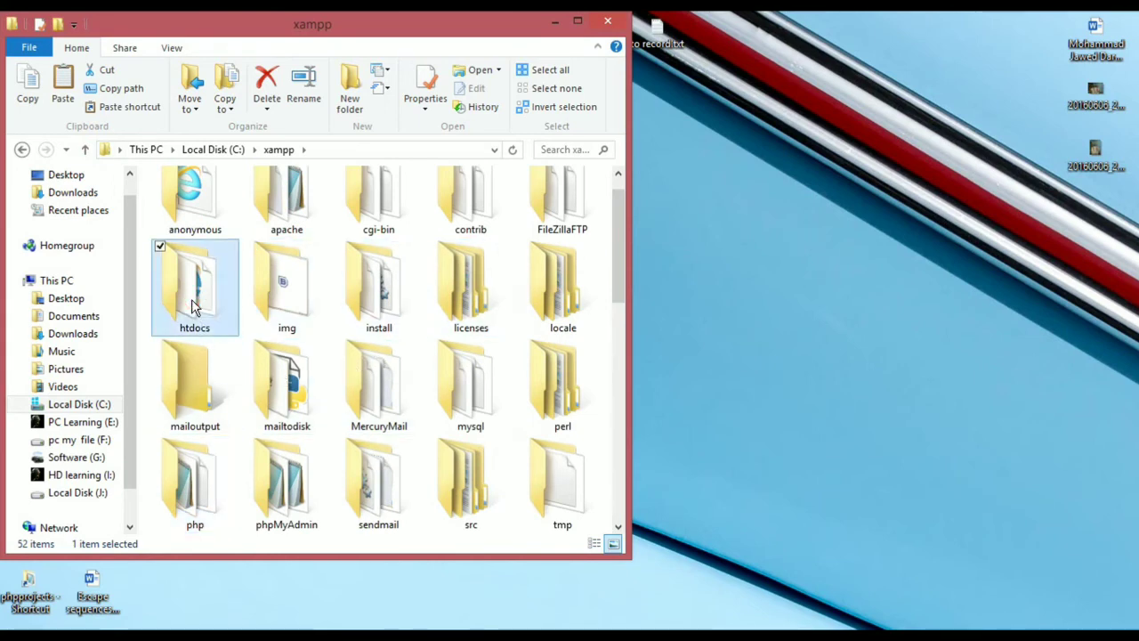
pyautogui.doubleClick(194, 307)
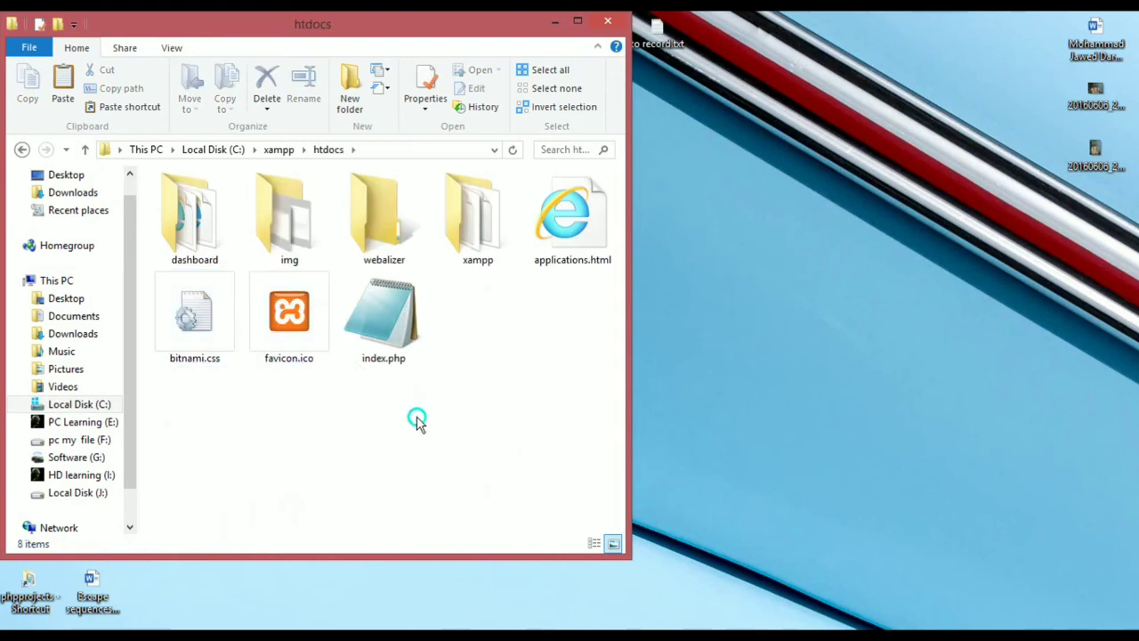
pyautogui.rightClick(418, 422)
pyautogui.moveTo(547, 382)
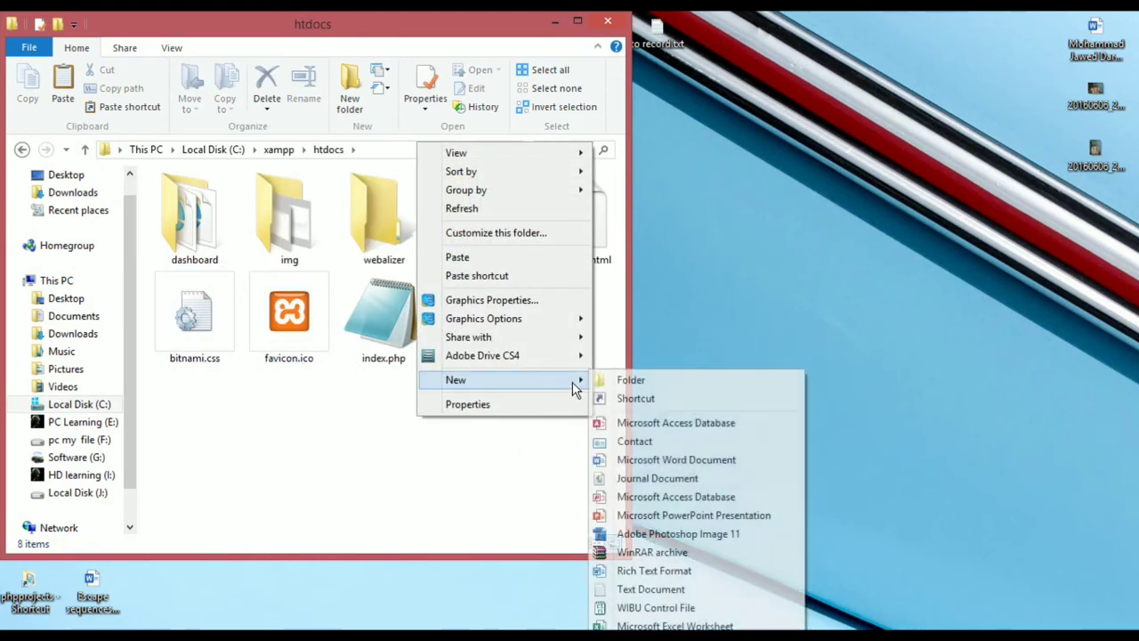
pyautogui.click(602, 382)
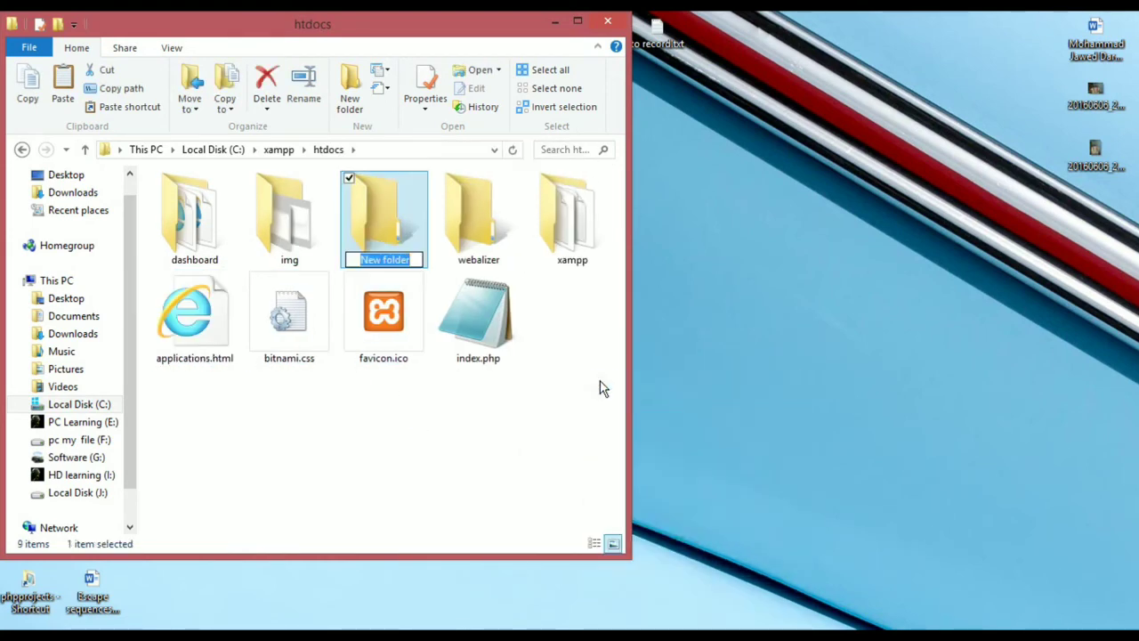
pyautogui.write('pri')
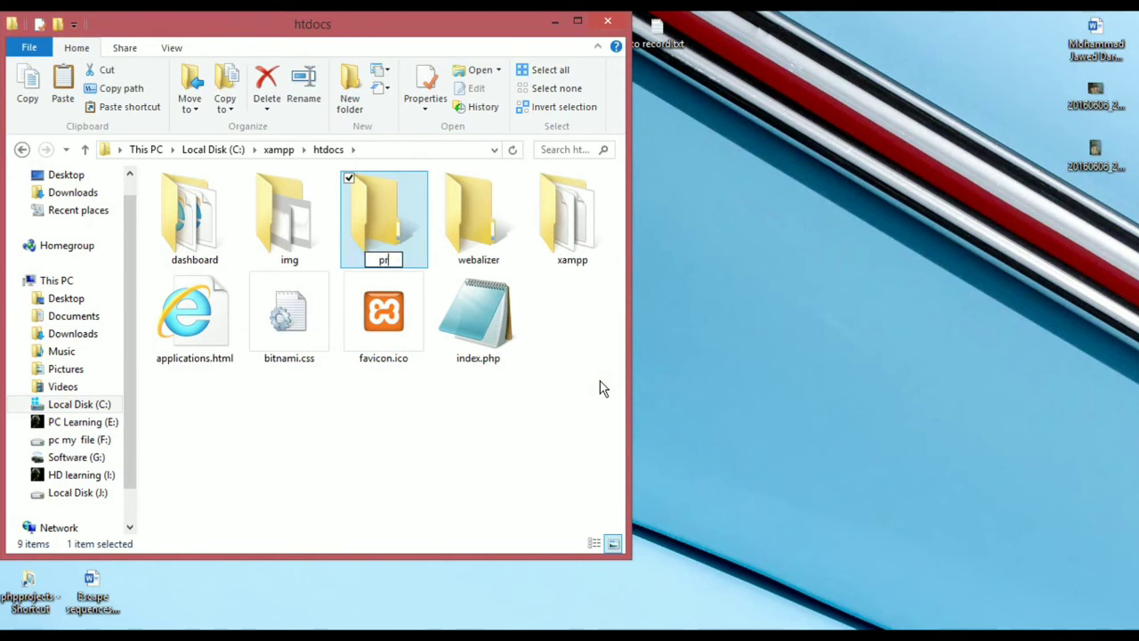
pyautogui.write('ojecvy')
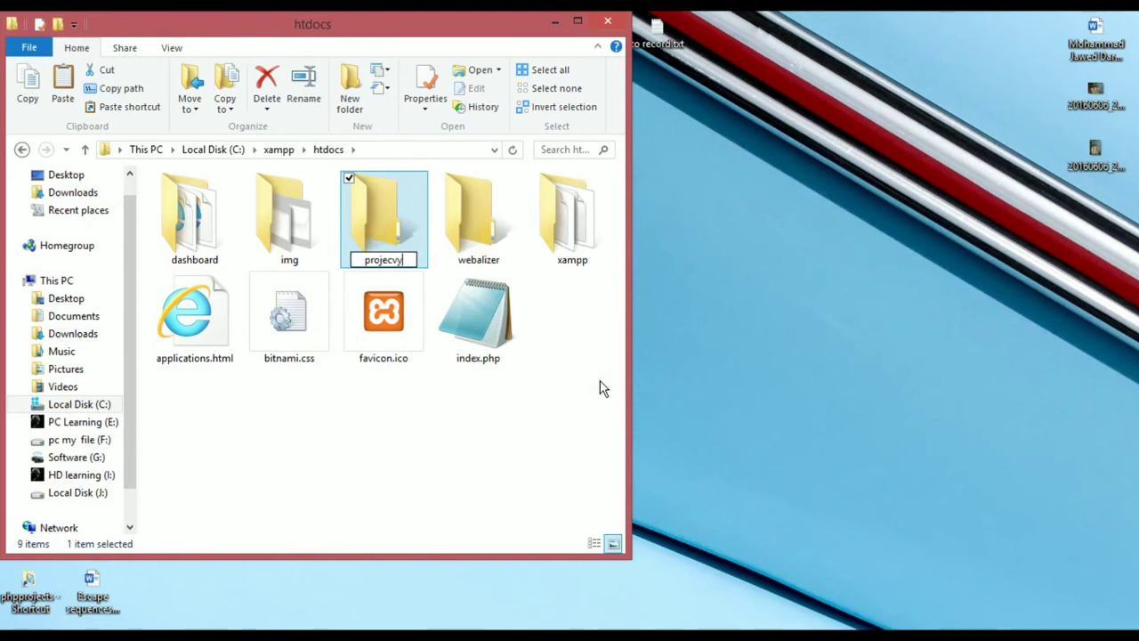
pyautogui.press('BackSpace')
pyautogui.press('BackSpace')
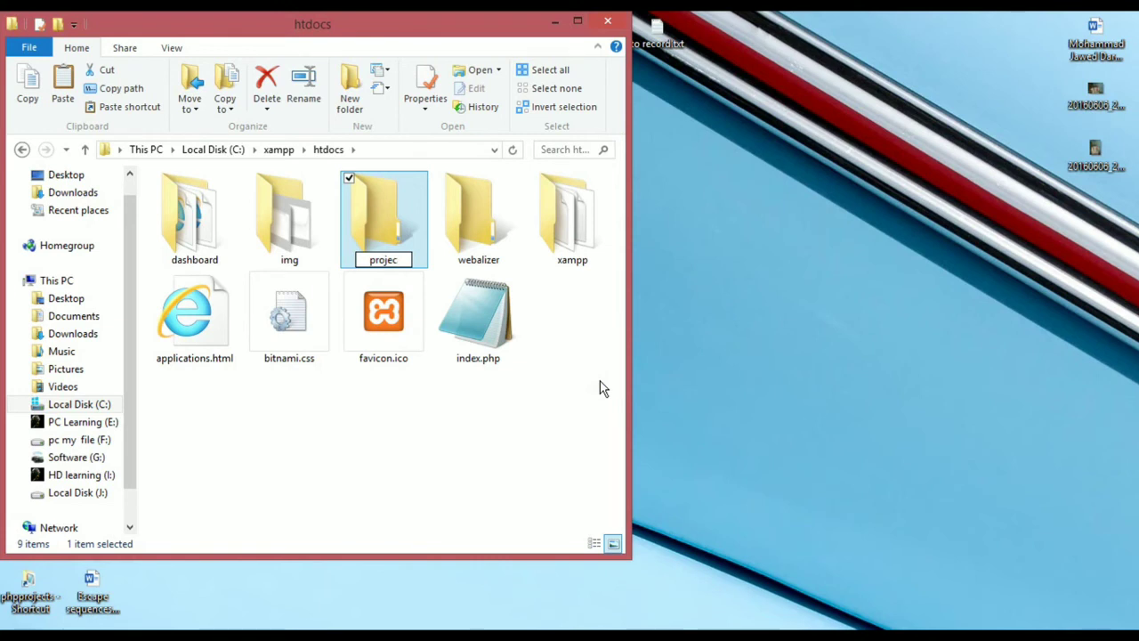
pyautogui.write('t')
pyautogui.press('Return')
# - Create a text document in the project folder and name it project.php, replacing the txt extension
pyautogui.doubleClick(381, 228)
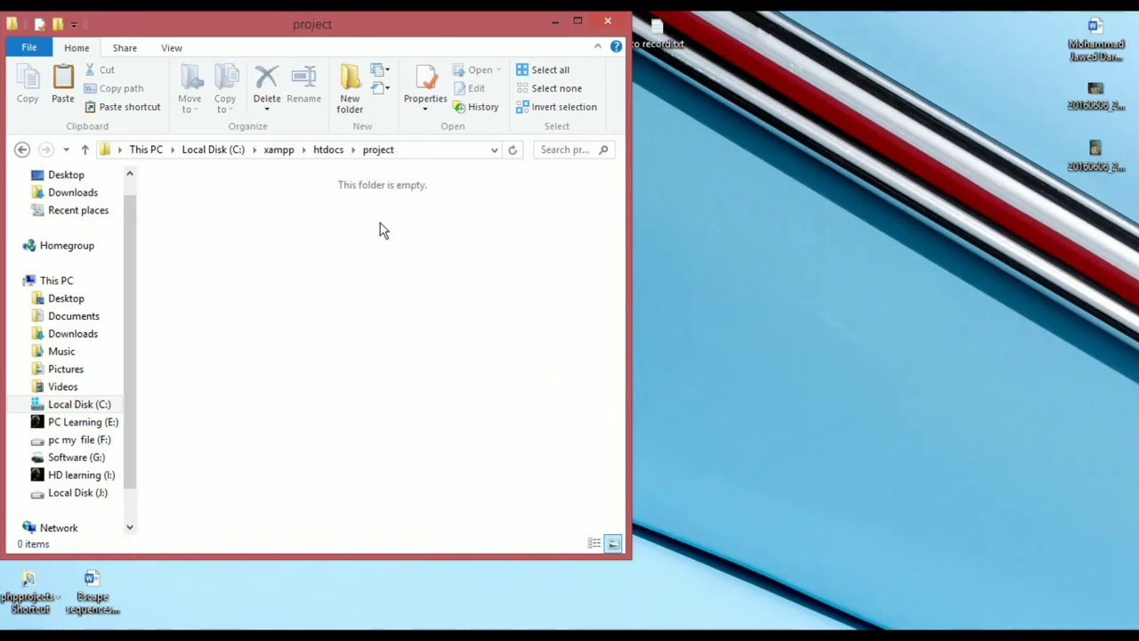
pyautogui.rightClick(360, 282)
pyautogui.moveTo(541, 533)
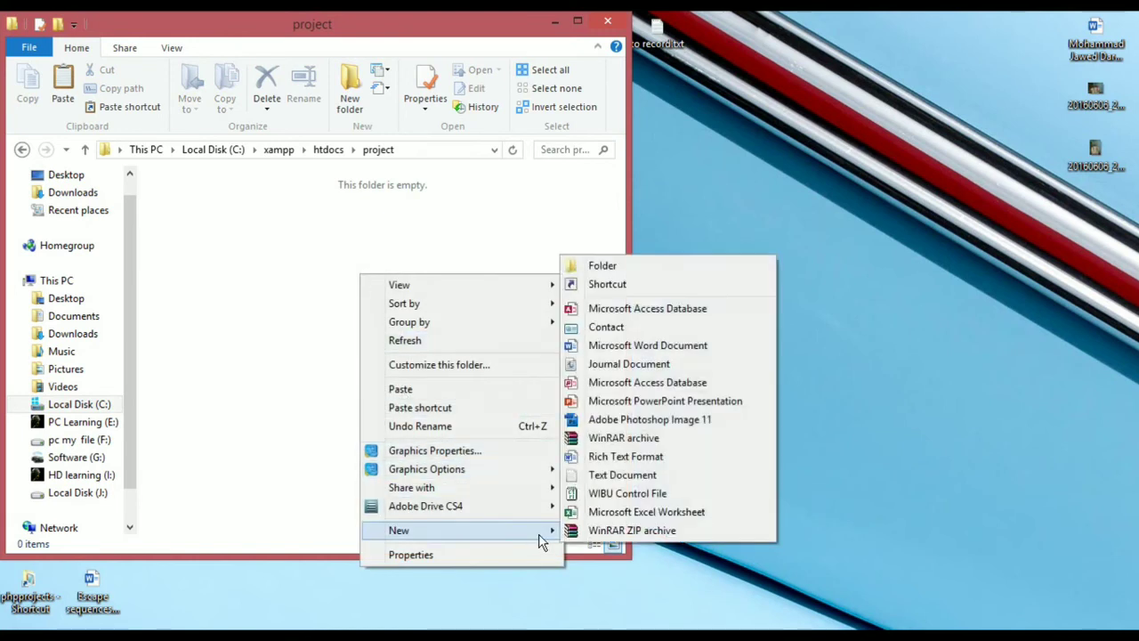
pyautogui.click(665, 474)
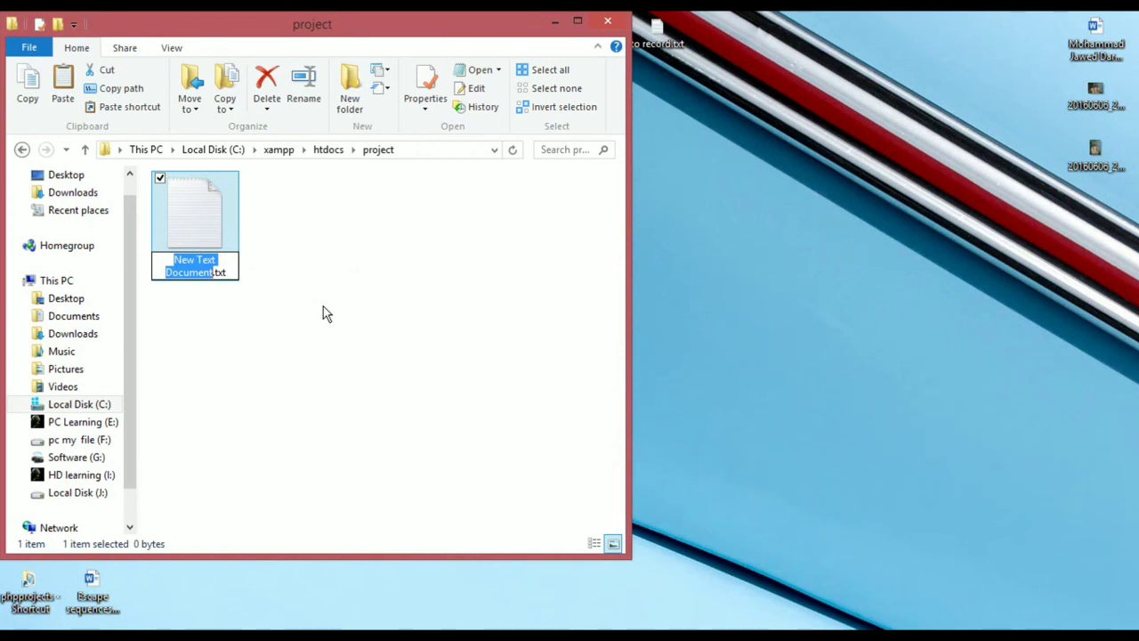
pyautogui.write('proj')
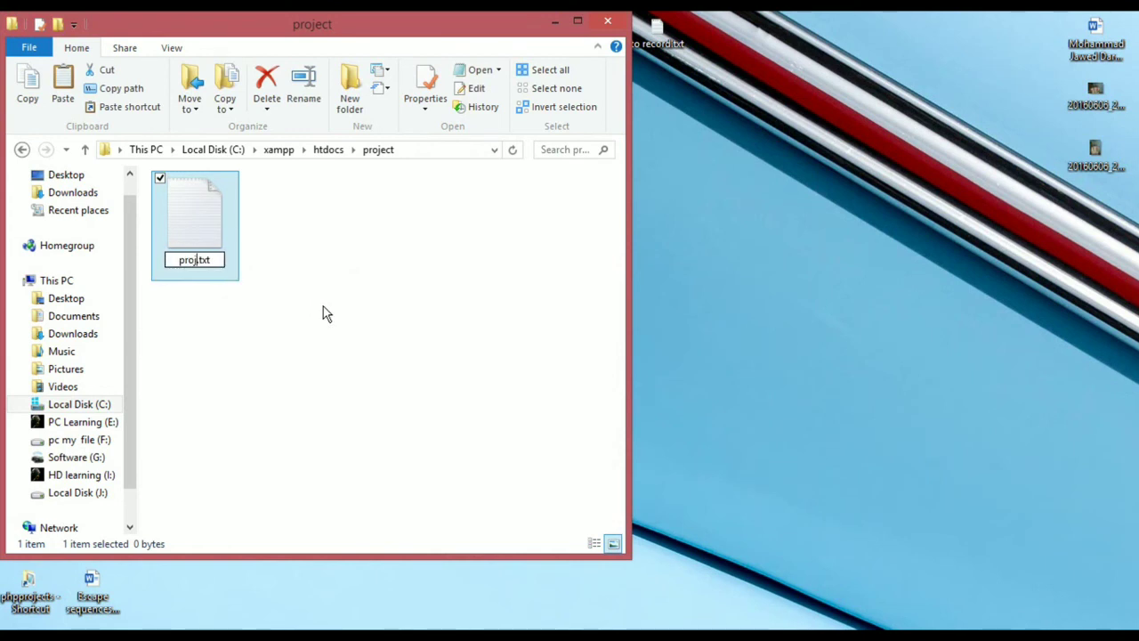
pyautogui.write('ect')
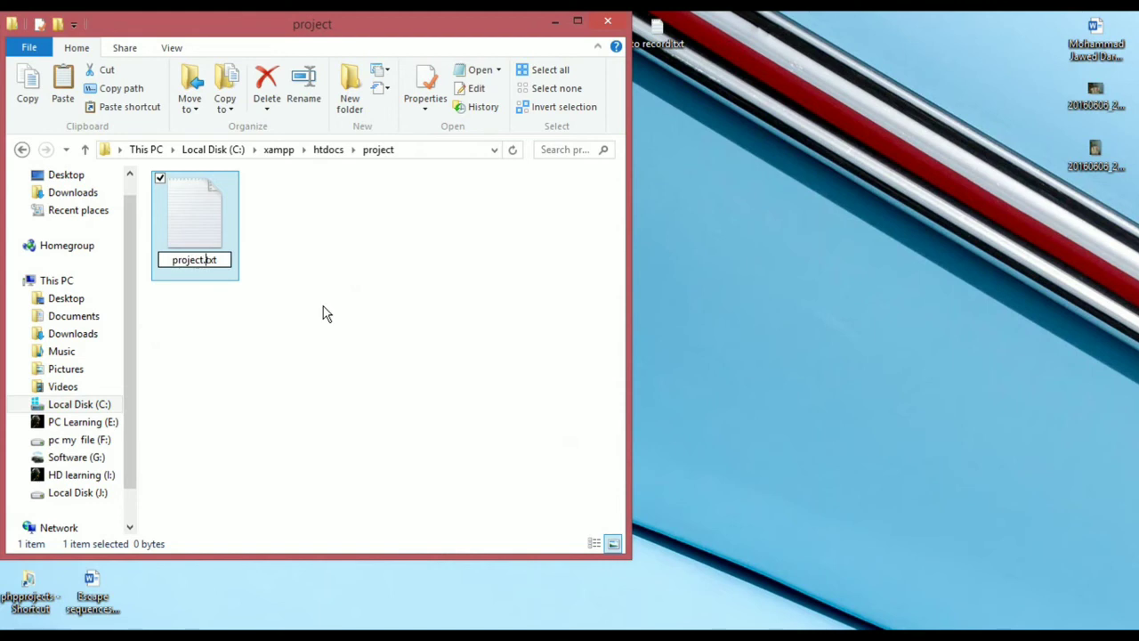
pyautogui.press('End')
pyautogui.press('BackSpace')
pyautogui.press('BackSpace')
pyautogui.press('BackSpace')
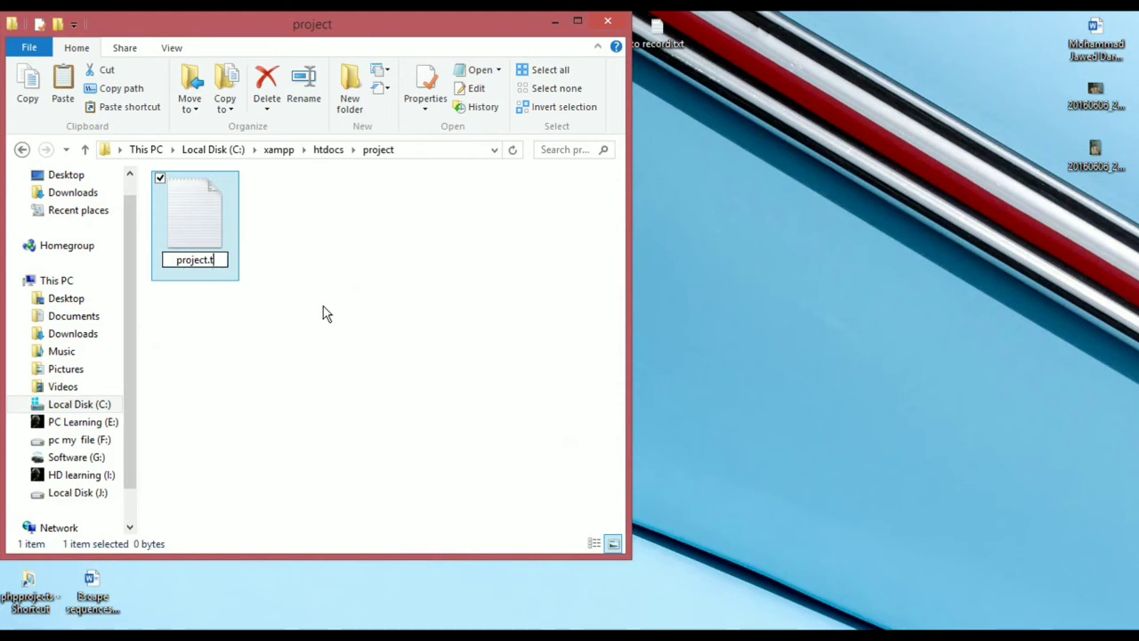
pyautogui.write('php')
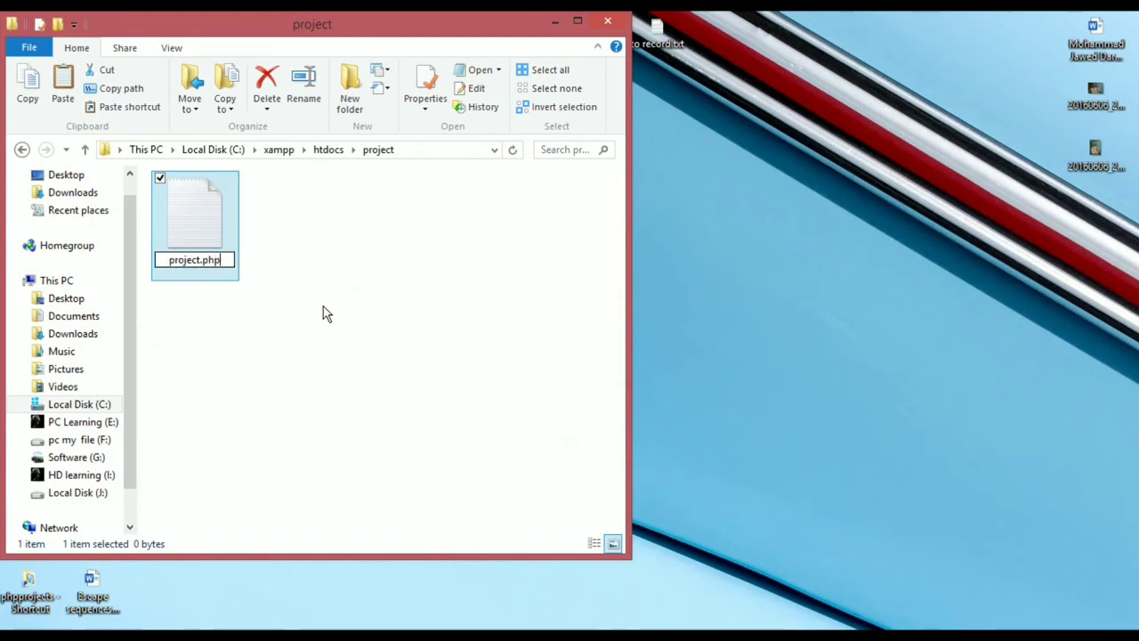
pyautogui.press('Return')
pyautogui.press('Return')
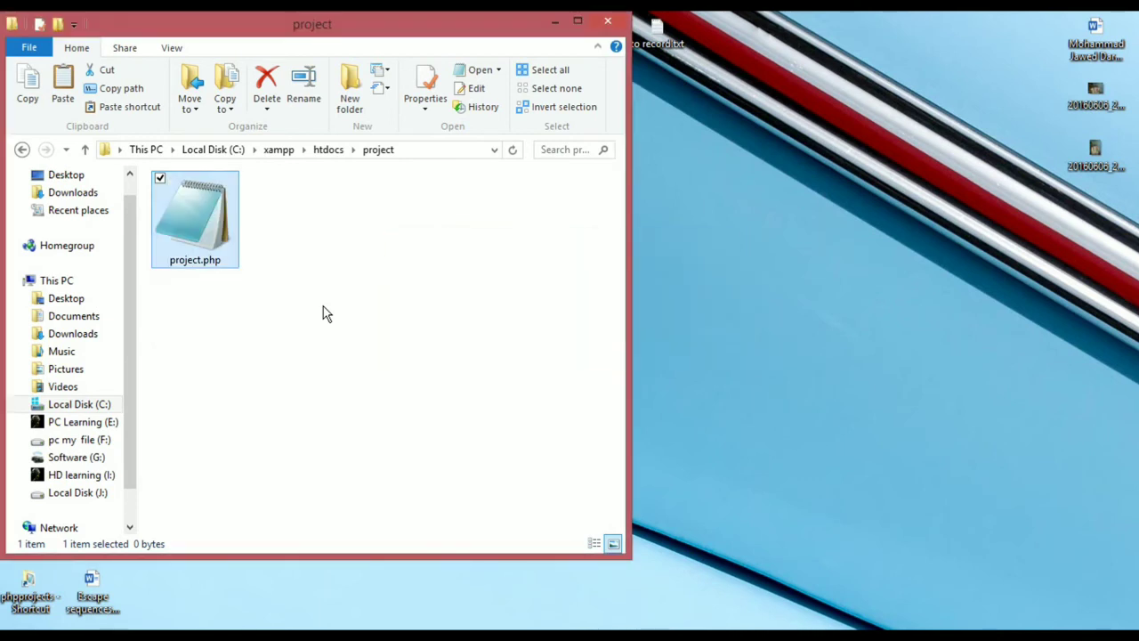
# - Open project.php in Notepad and enter the opening <?php and closing ?> tags with blank lines between them
pyautogui.doubleClick(191, 233)
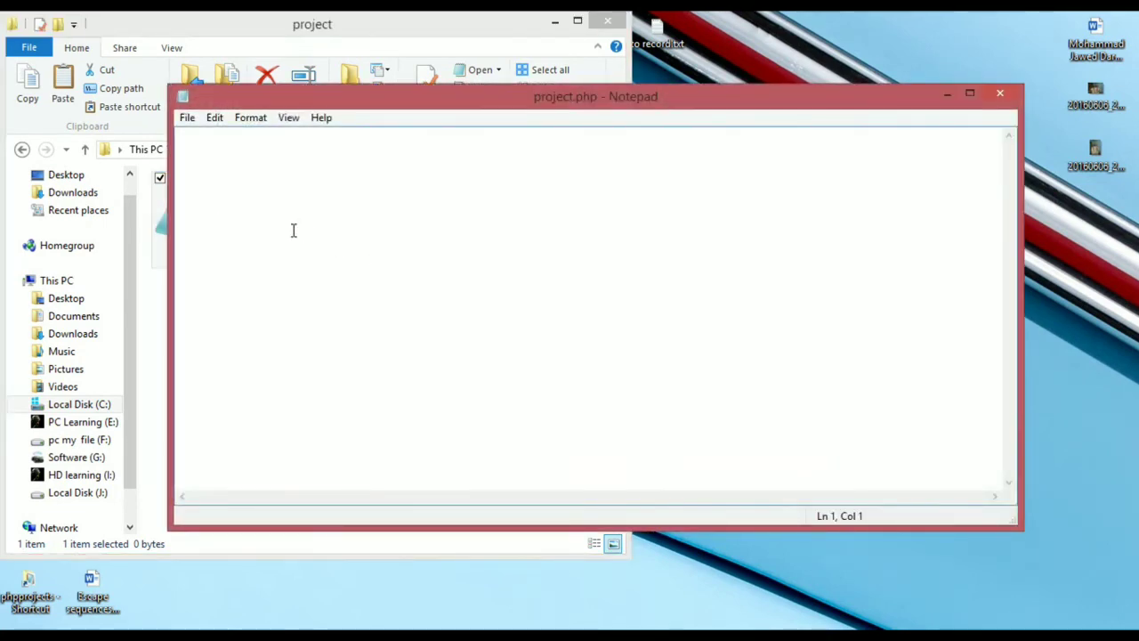
pyautogui.write('<php')
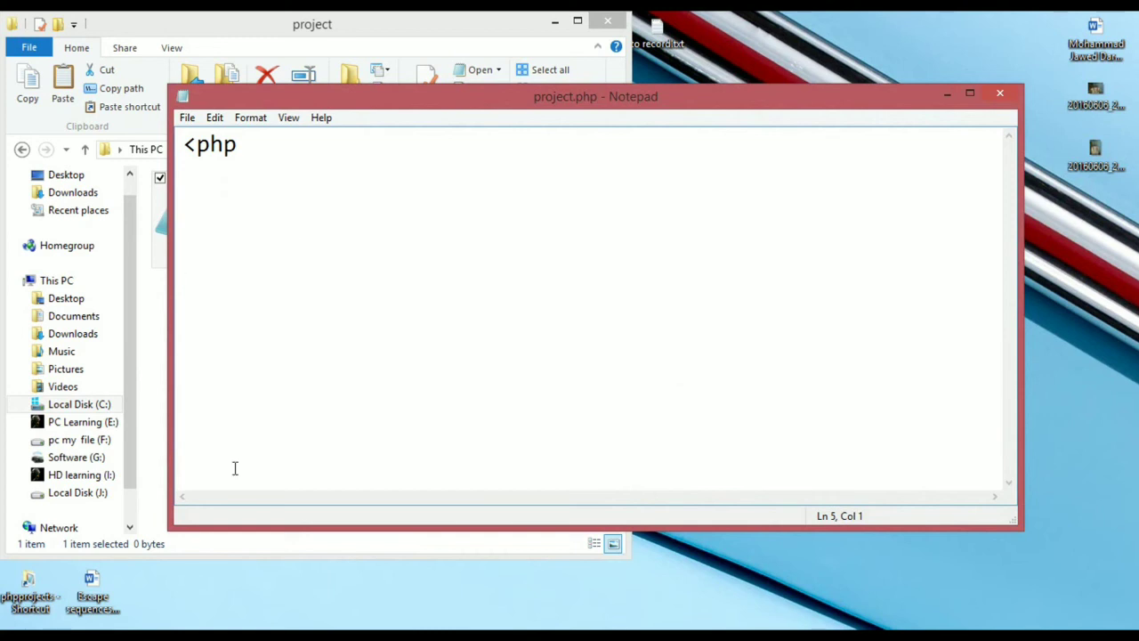
pyautogui.write('>')
pyautogui.write('?')
pyautogui.write('?')
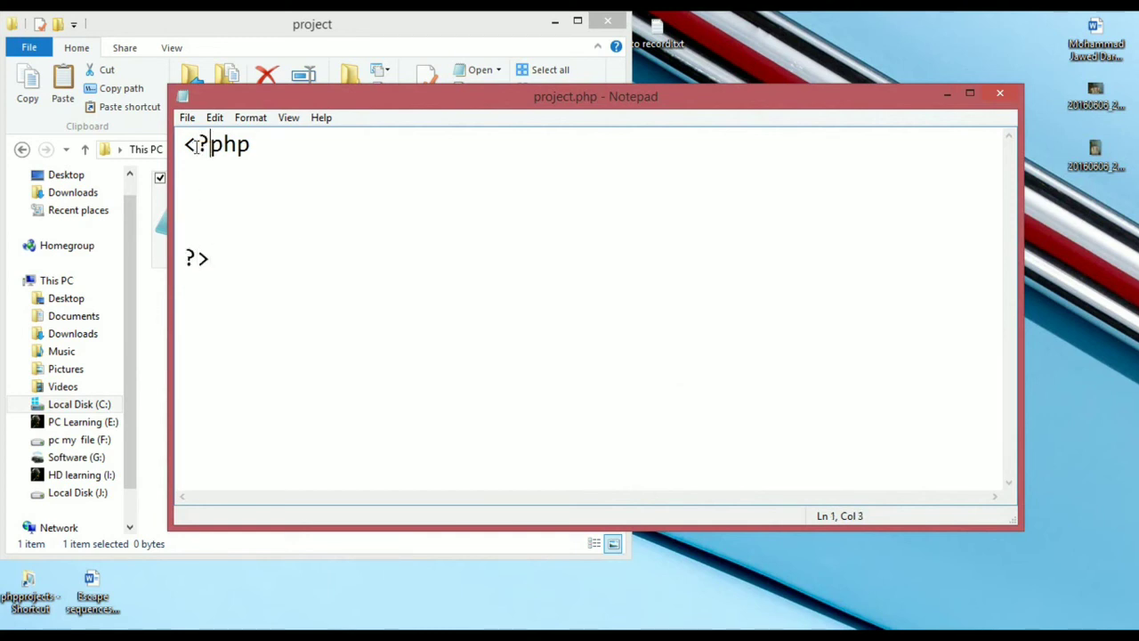
pyautogui.hotkey('shift', 'Up')
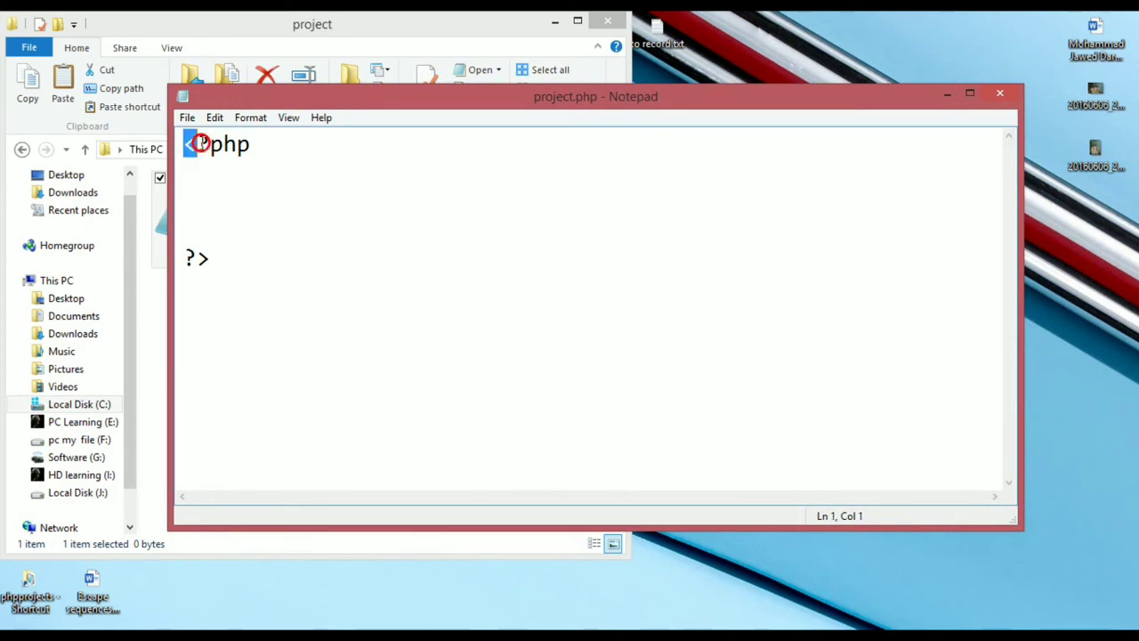
pyautogui.doubleClick(203, 259)
# - Add the line echo "Hello world"; between the PHP tags and save the file
pyautogui.click(227, 187)
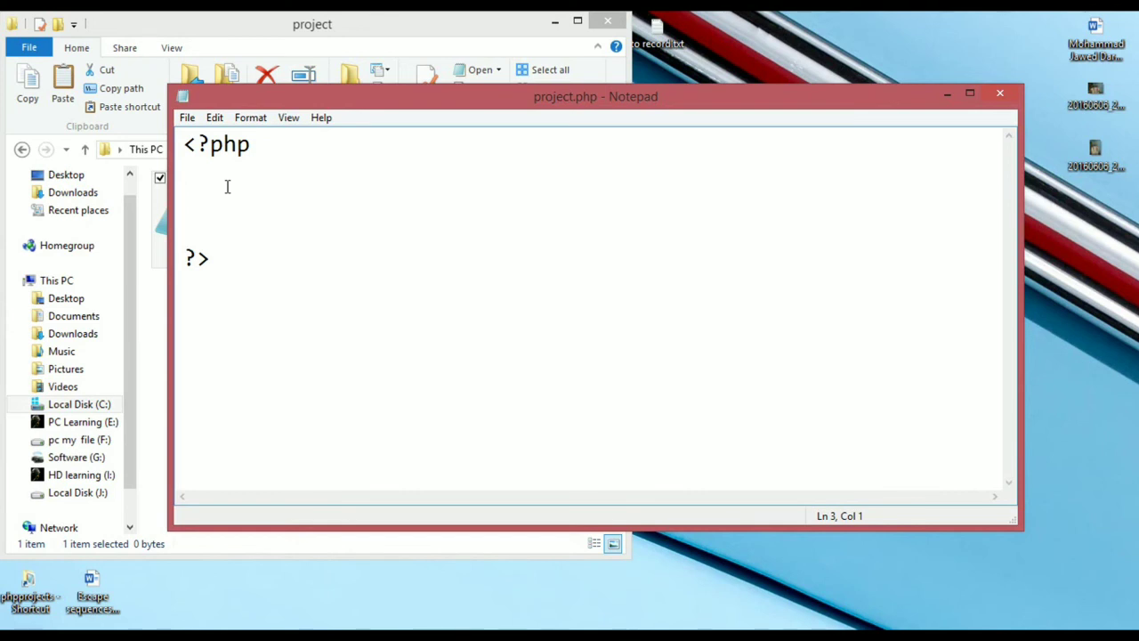
pyautogui.write('echo "Hello ')
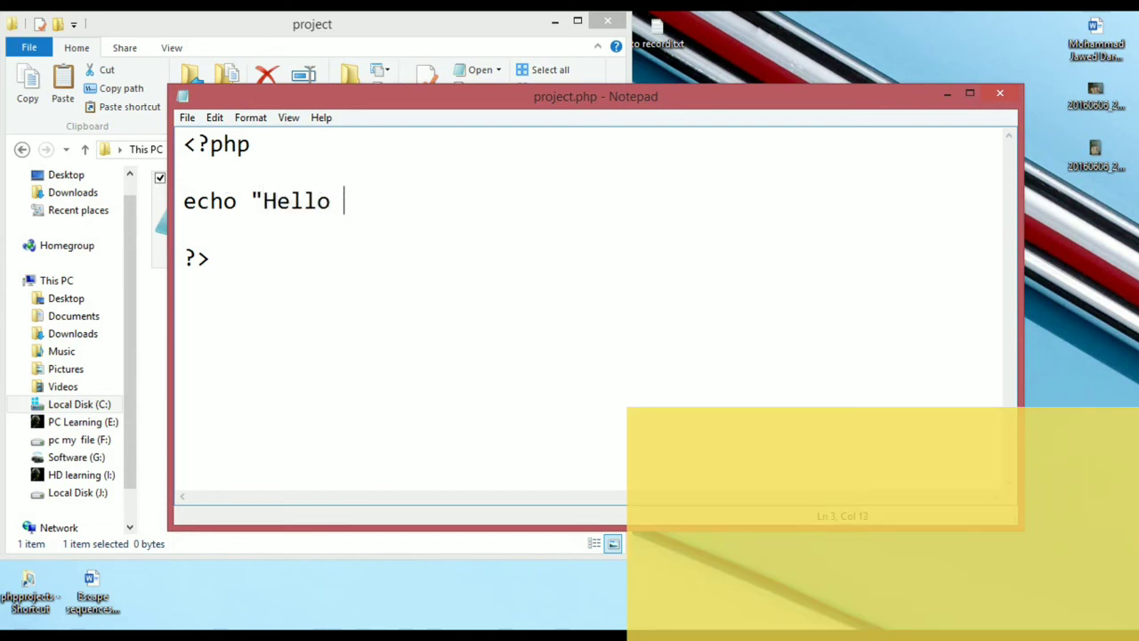
pyautogui.write('world"\'')
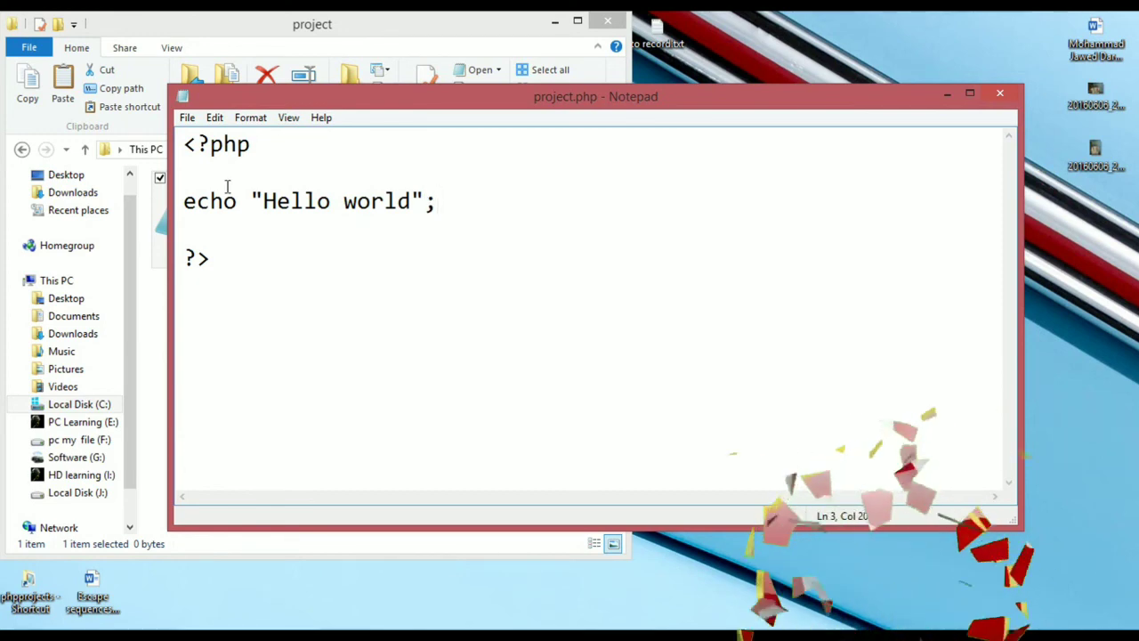
pyautogui.hotkey('ctrl', 'Home')
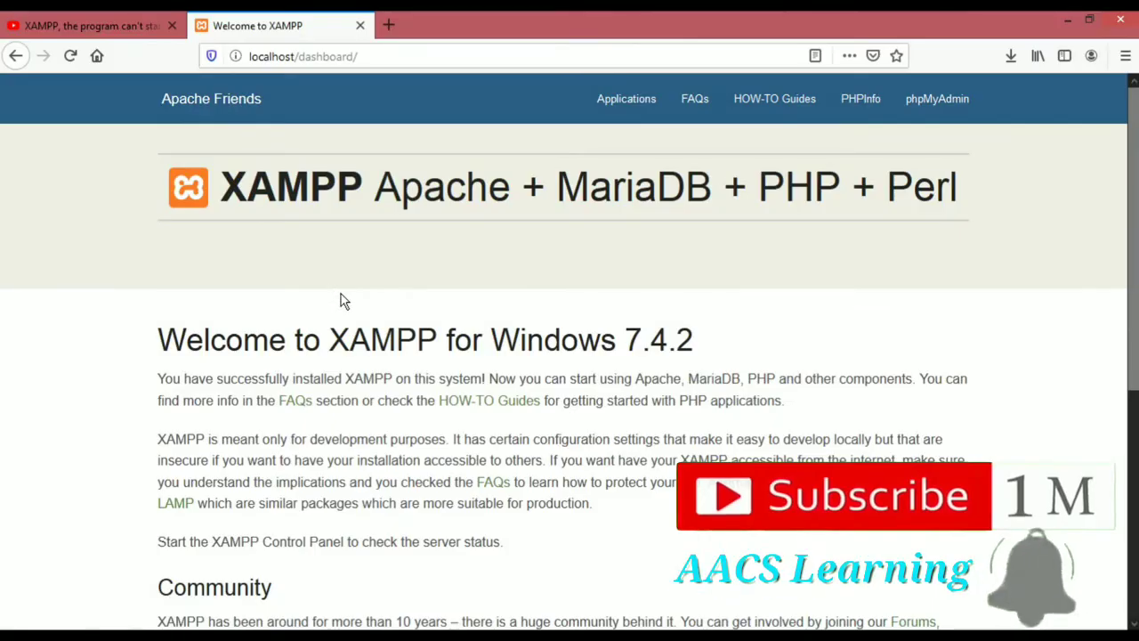
pyautogui.click(373, 55)
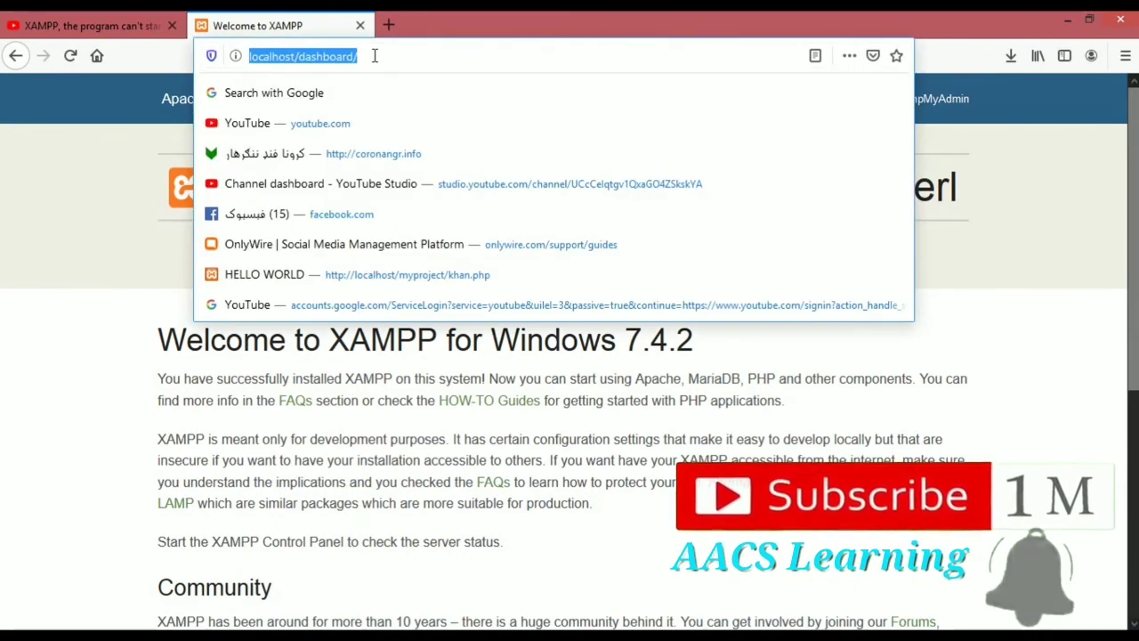
pyautogui.click(375, 55)
pyautogui.press('BackSpace')
pyautogui.press('BackSpace')
pyautogui.press('BackSpace')
pyautogui.press('BackSpace')
pyautogui.press('BackSpace')
pyautogui.press('BackSpace')
pyautogui.press('BackSpace')
pyautogui.press('BackSpace')
pyautogui.press('BackSpace')
pyautogui.press('BackSpace')
pyautogui.press('BackSpace')
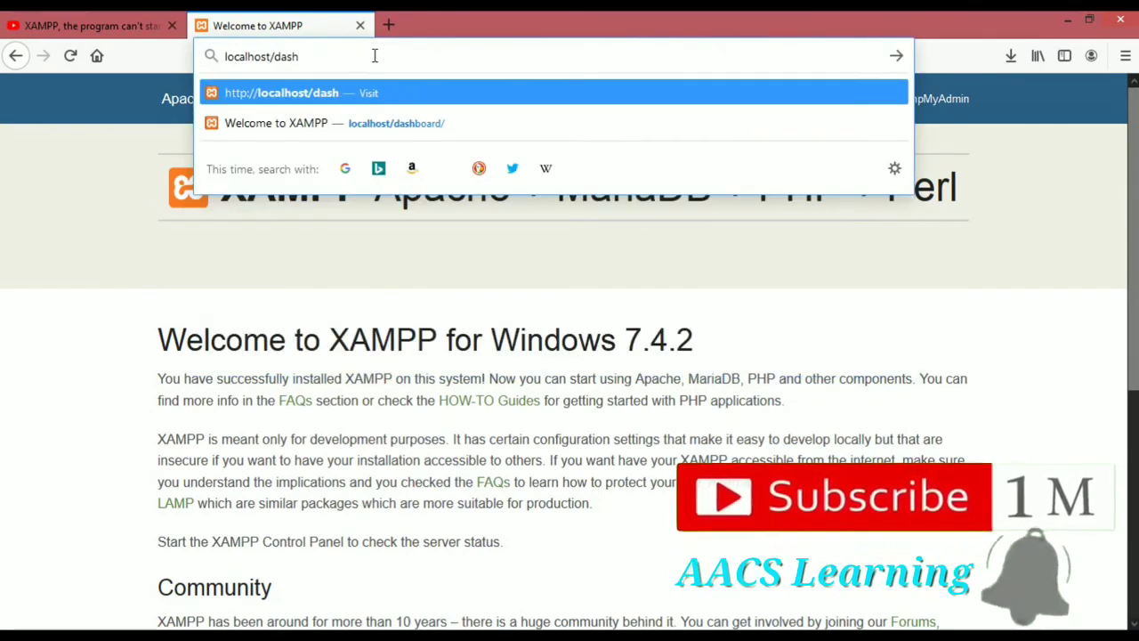
pyautogui.press('Return')
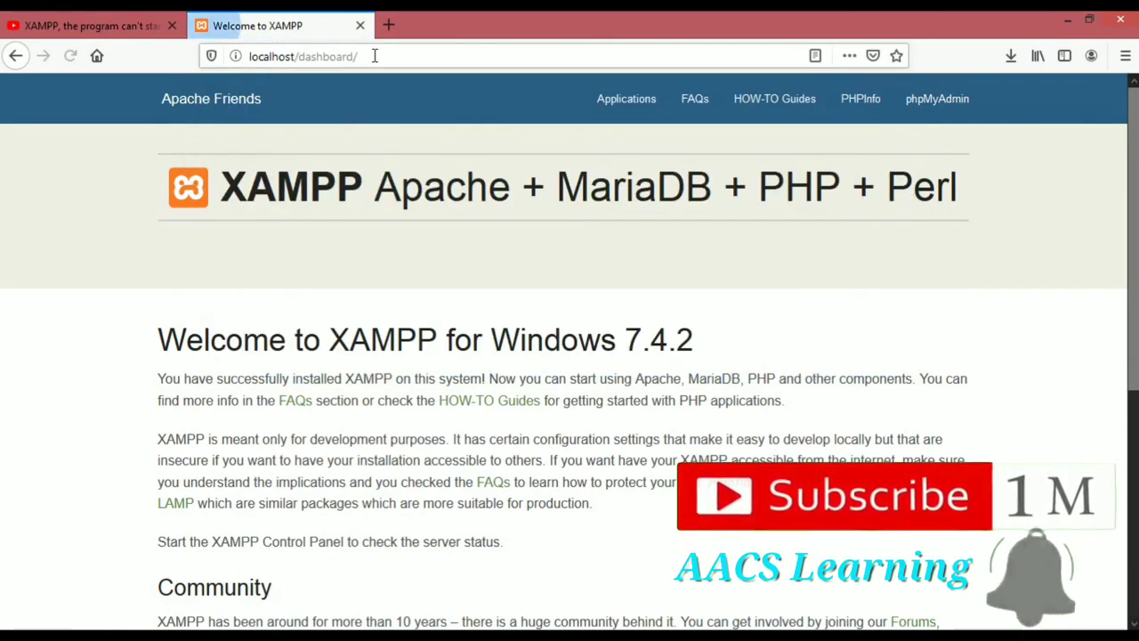
pyautogui.scroll(-5, 386, 331)
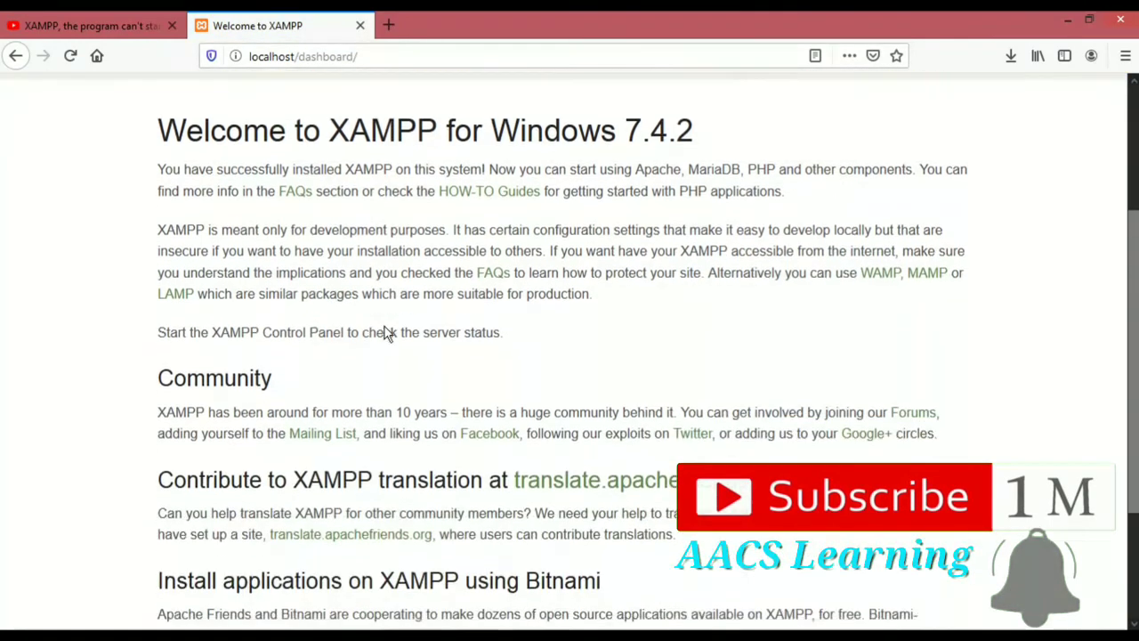
pyautogui.scroll(5, 386, 331)
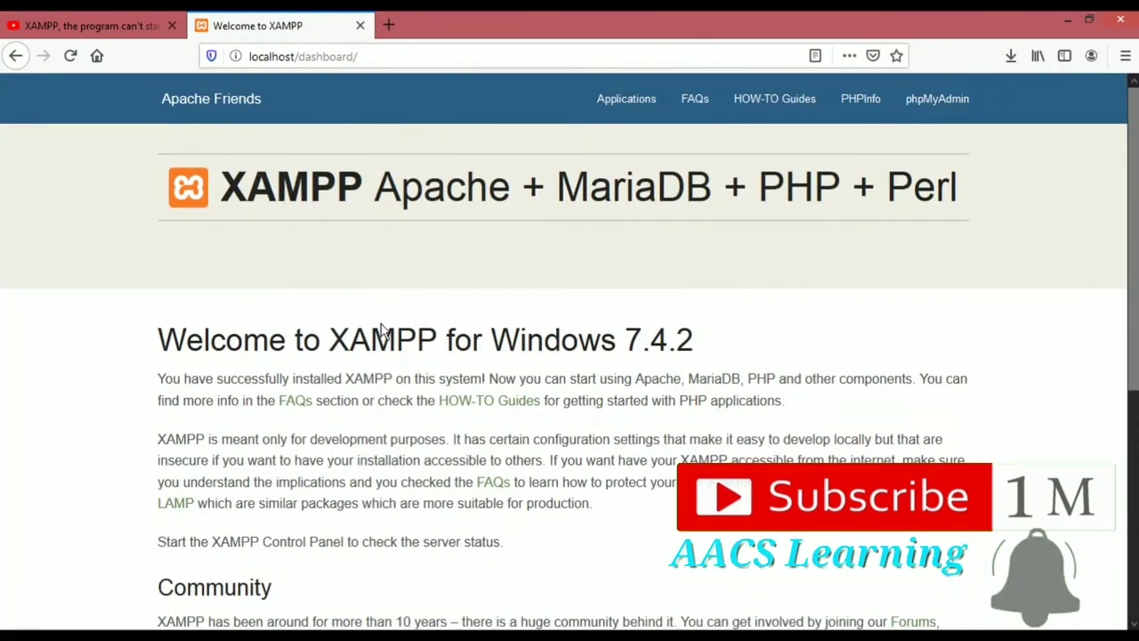
# - Load localhost/project/project.php in the current Firefox tab and highlight its output text at 300% zoom
pyautogui.click(376, 55)
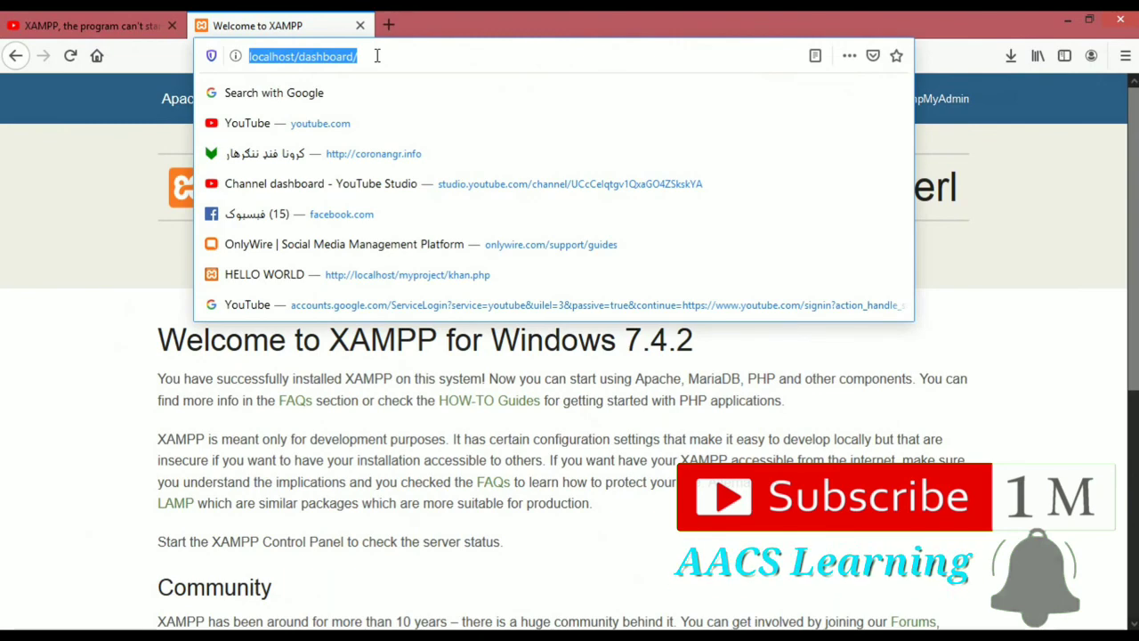
pyautogui.click(377, 55)
pyautogui.press('BackSpace')
pyautogui.press('BackSpace')
pyautogui.press('BackSpace')
pyautogui.press('BackSpace')
pyautogui.press('BackSpace')
pyautogui.press('BackSpace')
pyautogui.press('BackSpace')
pyautogui.press('BackSpace')
pyautogui.press('BackSpace')
pyautogui.press('BackSpace')
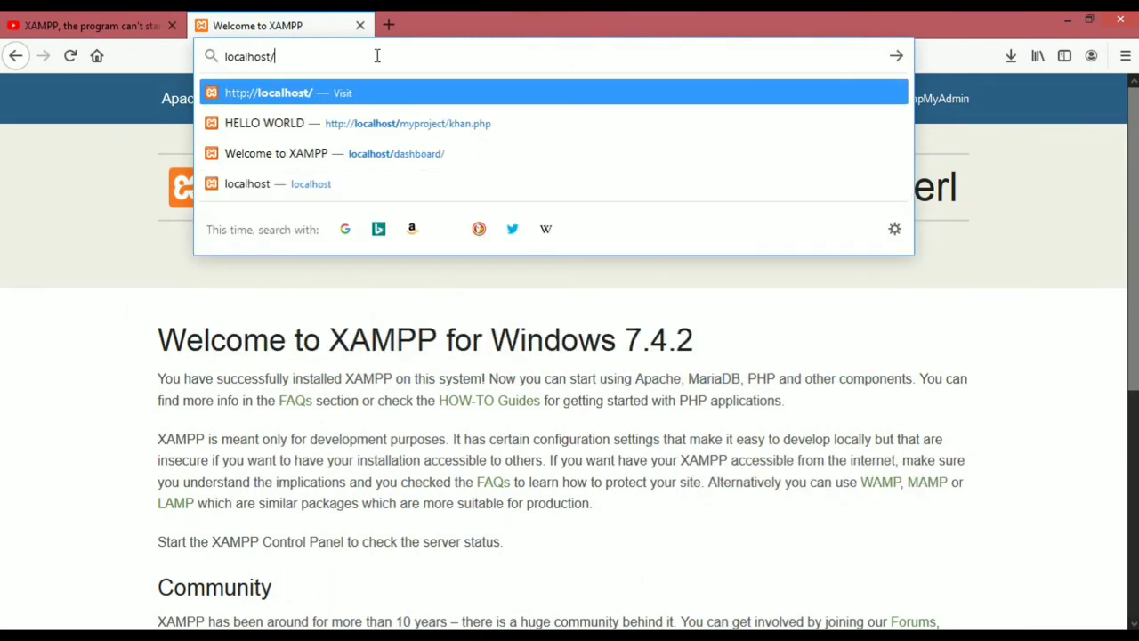
pyautogui.write('proj')
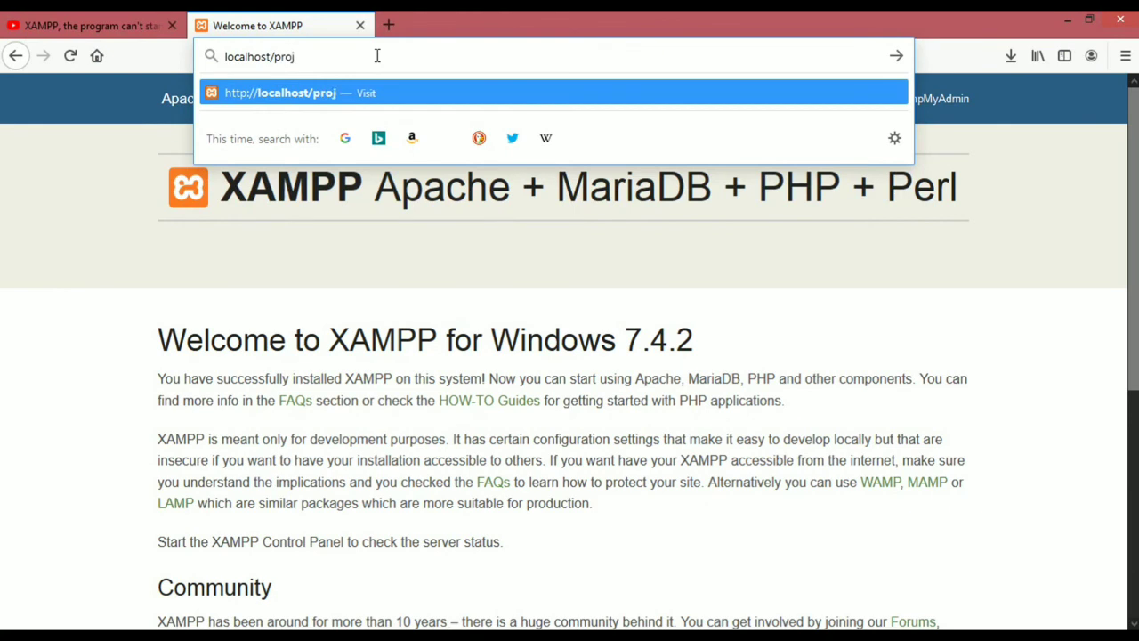
pyautogui.write('ect/project')
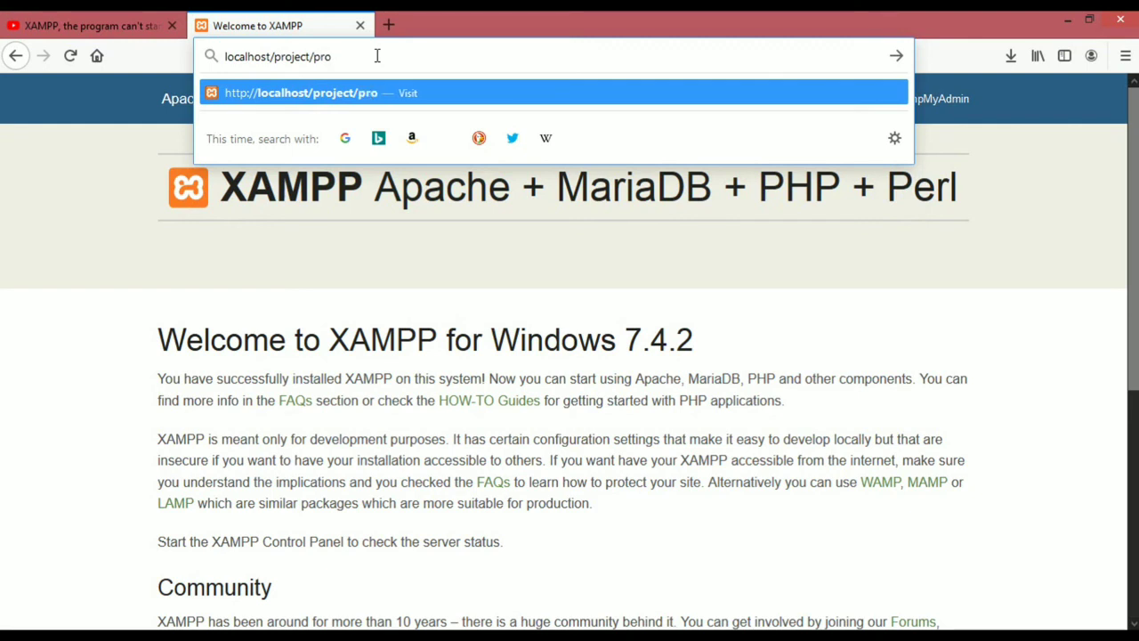
pyautogui.write('.php')
pyautogui.press('Return')
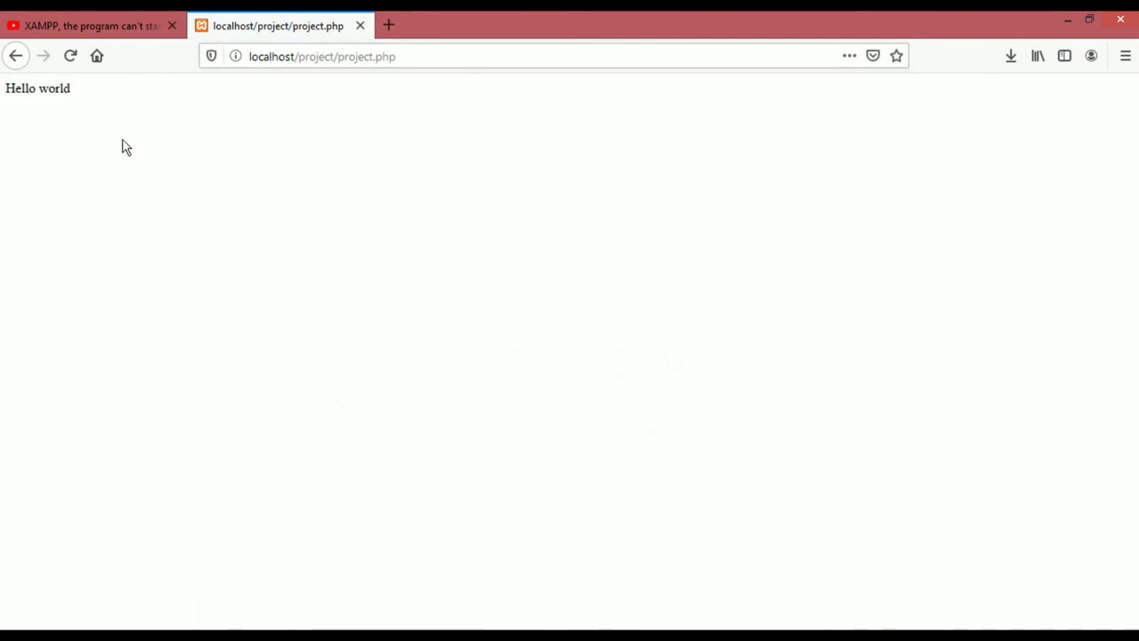
pyautogui.scroll(8, 64, 97)
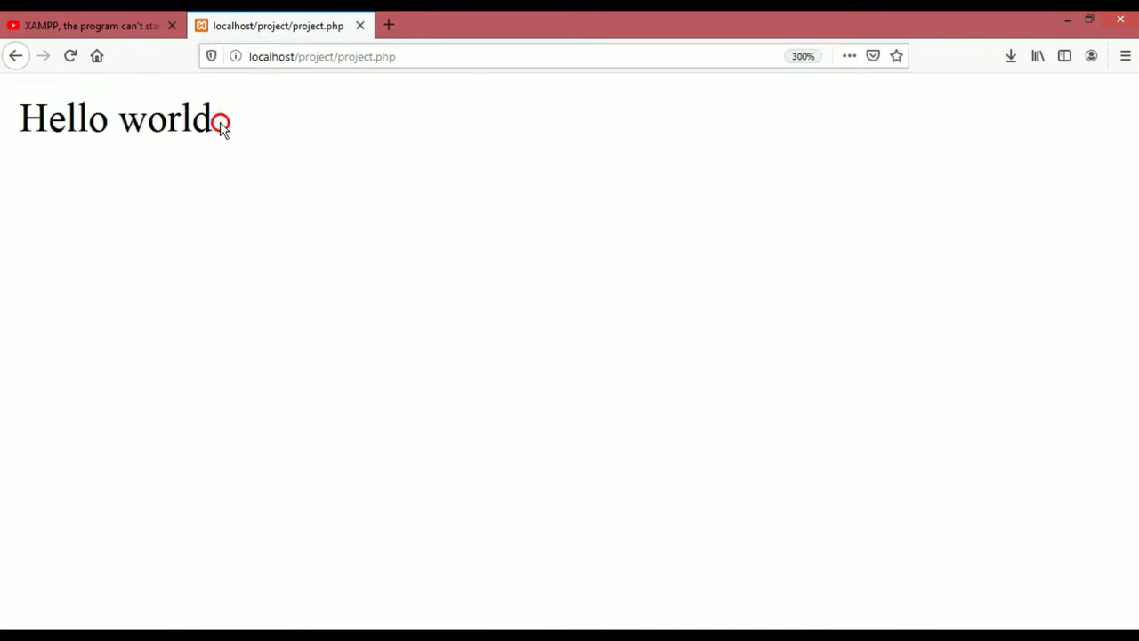
pyautogui.moveTo(222, 127); pyautogui.dragTo(3, 142)
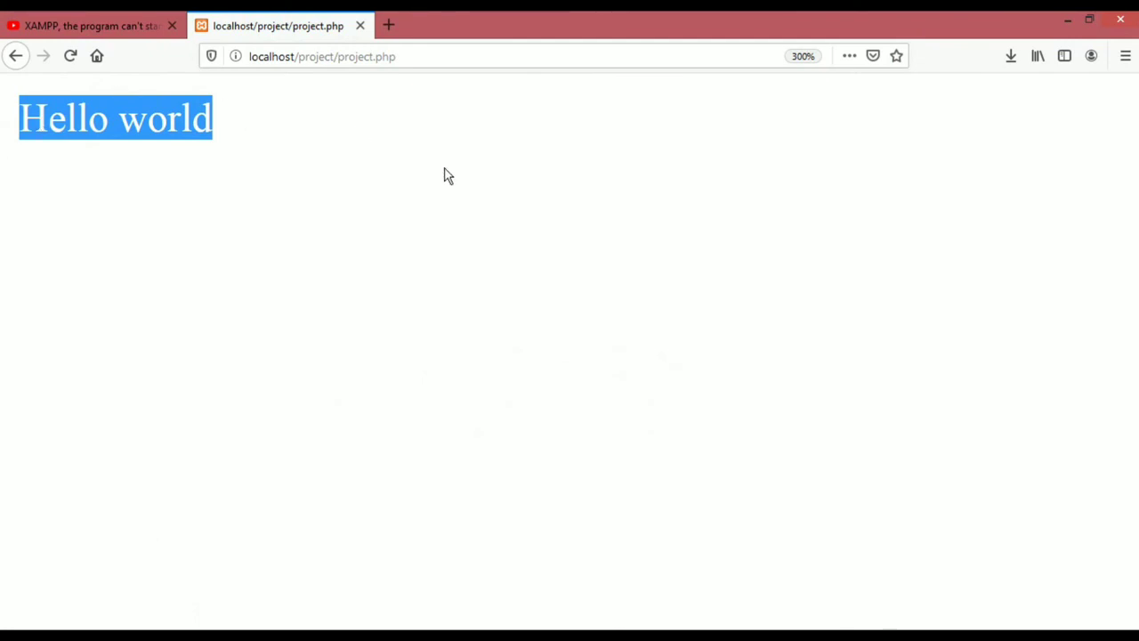